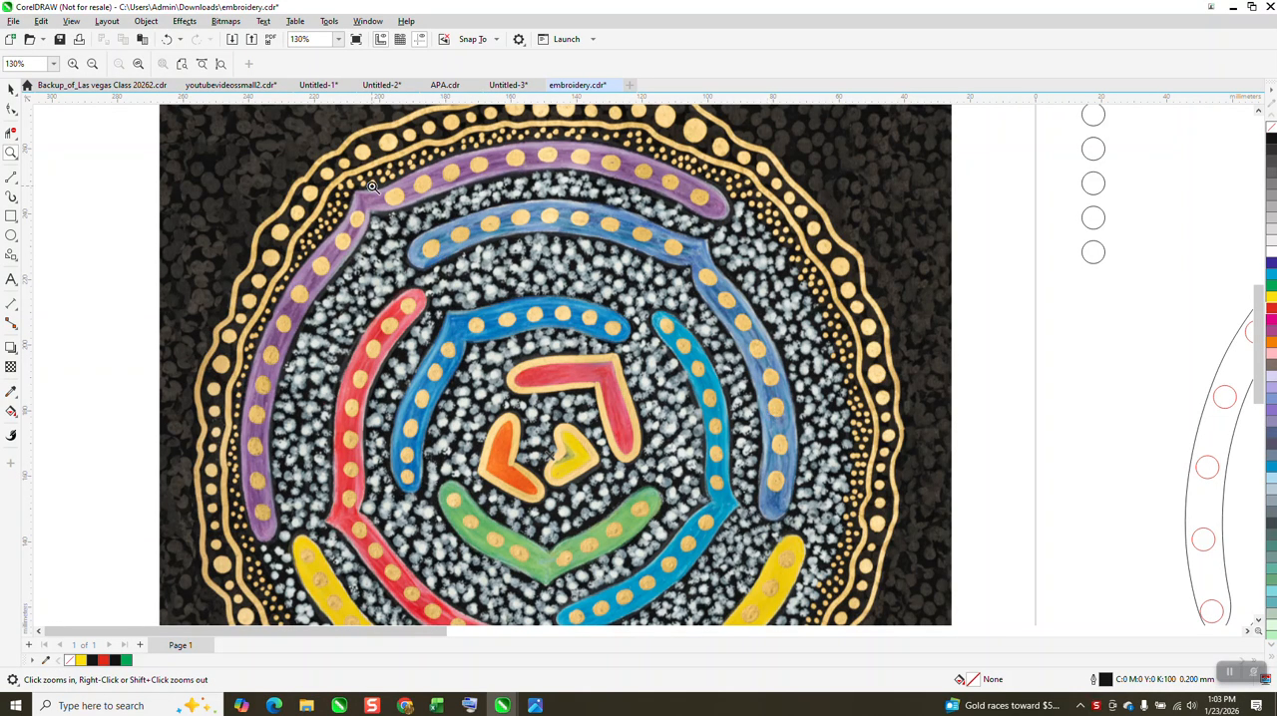
# Step: Duplicate the bent band outline at the page drawing's upper right twice, offsetting each copy 300 mm horizontally, and select the first copy
pyautogui.rightClick(434, 281)
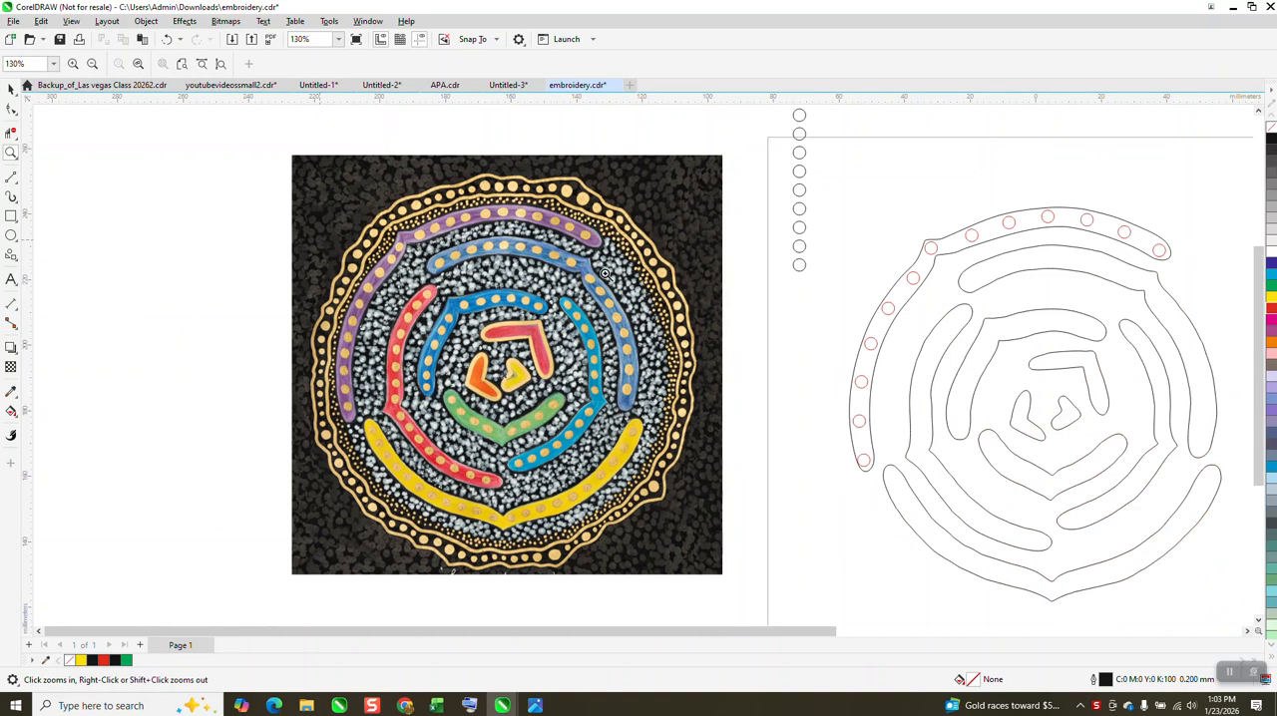
pyautogui.moveTo(801, 185); pyautogui.dragTo(1193, 439)
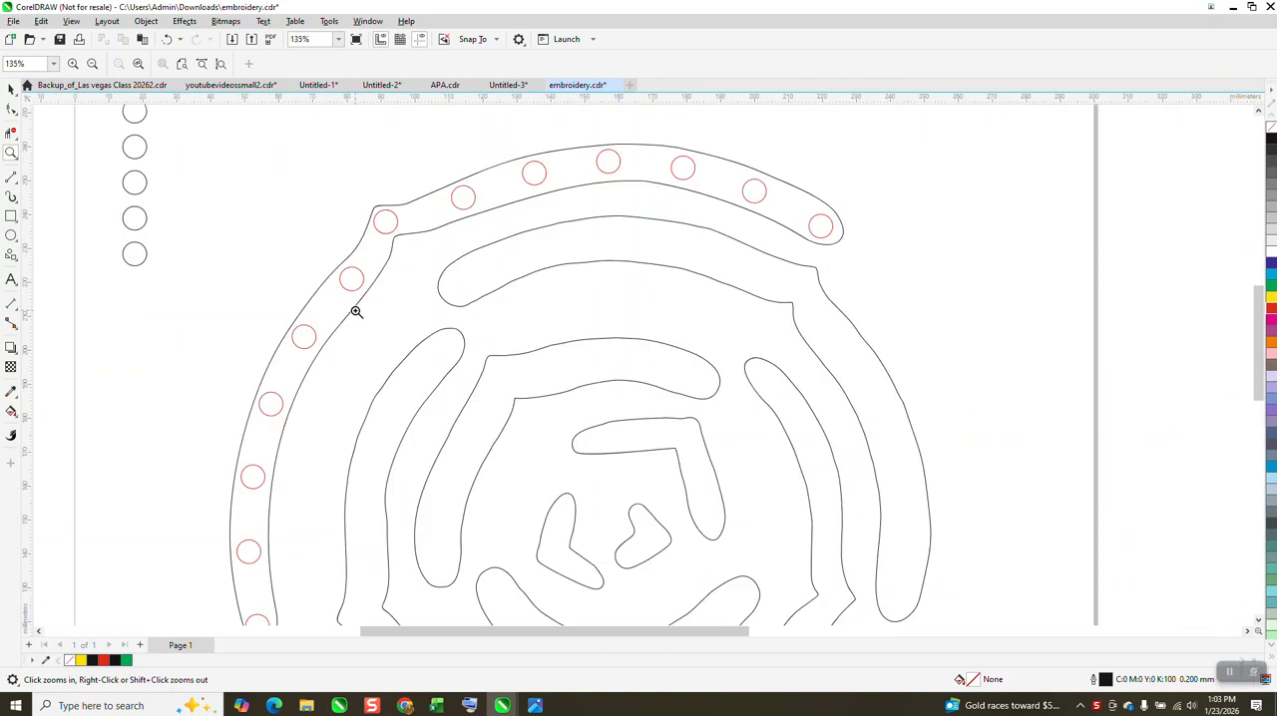
pyautogui.rightClick(339, 285)
pyautogui.rightClick(339, 285)
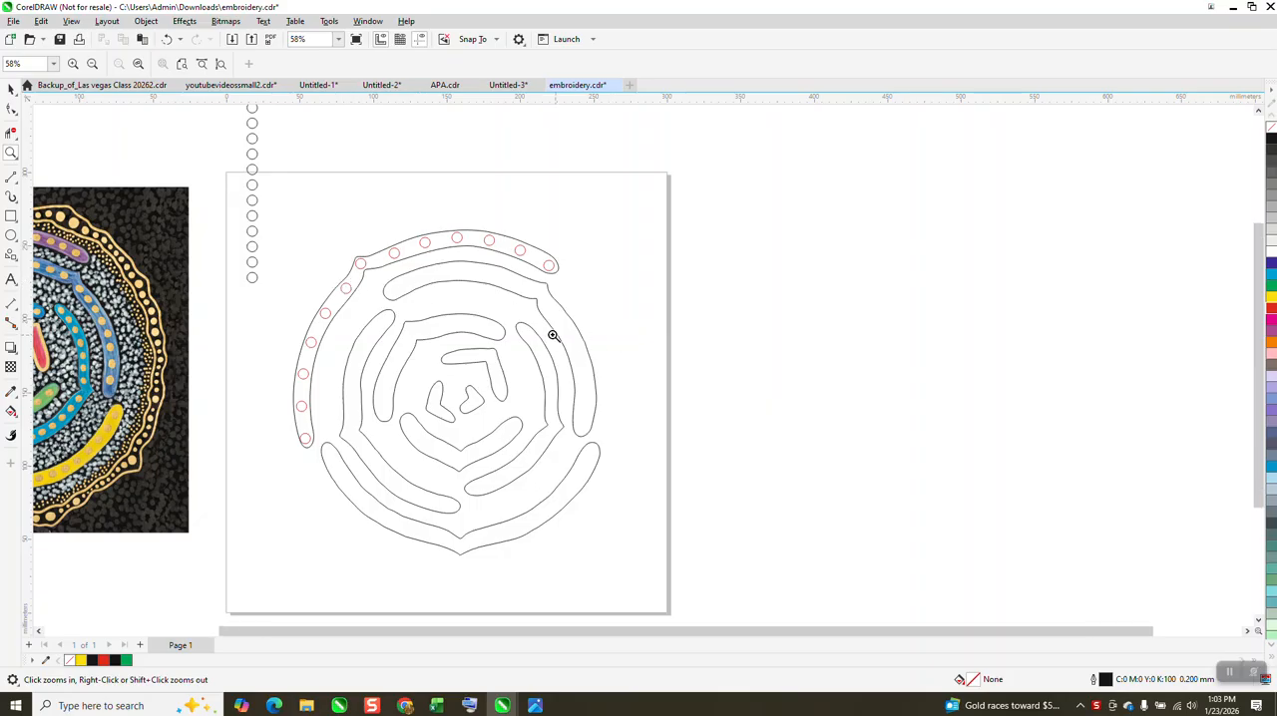
pyautogui.scroll(-1, 554, 335)
pyautogui.click(11, 88)
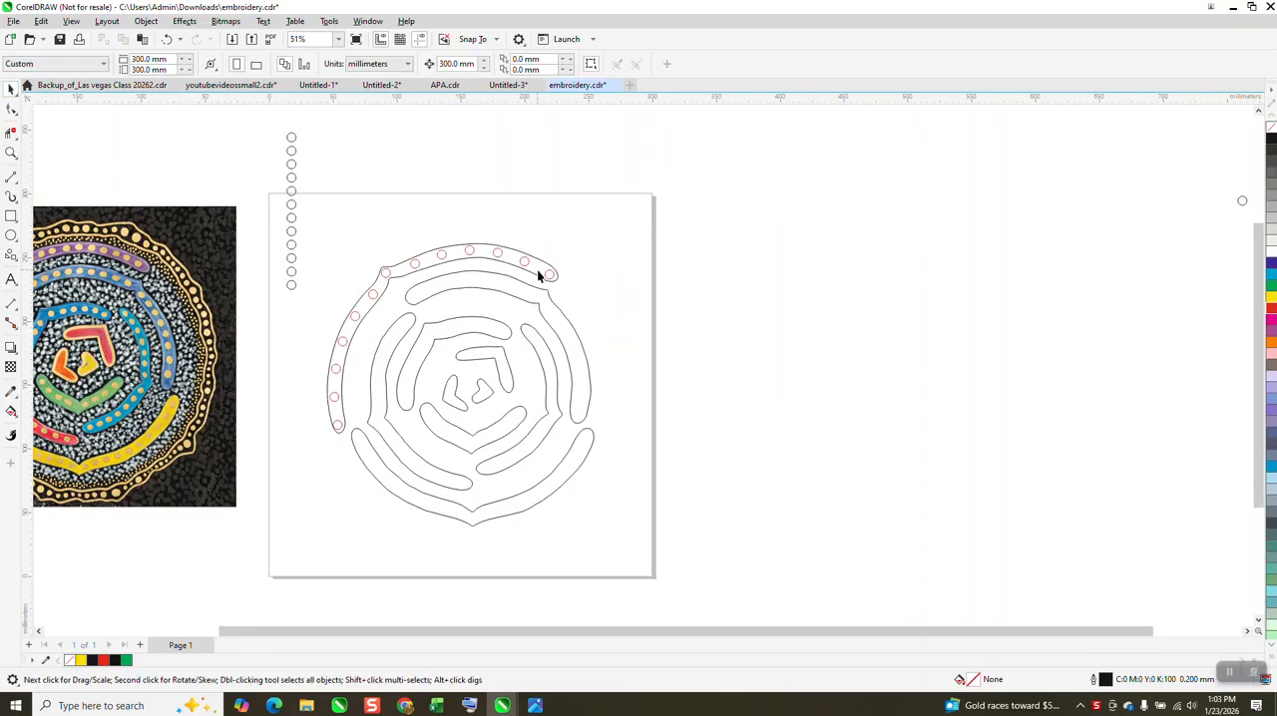
pyautogui.click(556, 305)
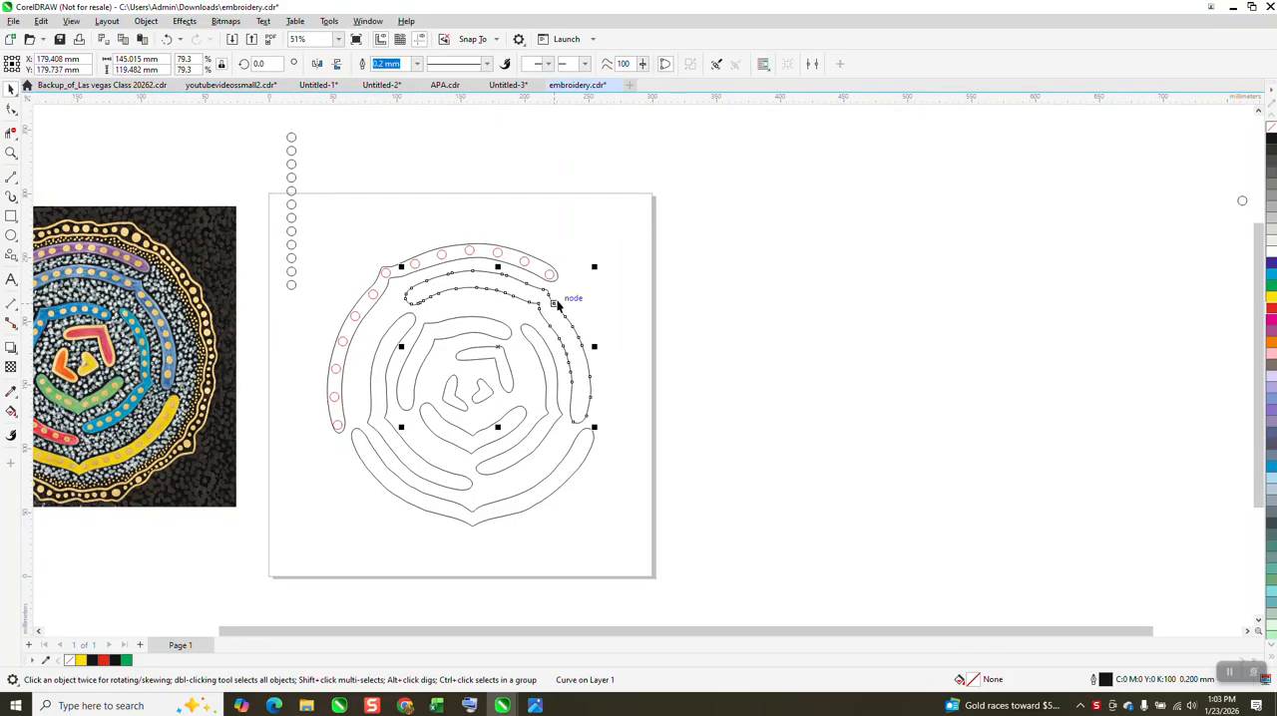
pyautogui.hotkey('ctrl', 'd')
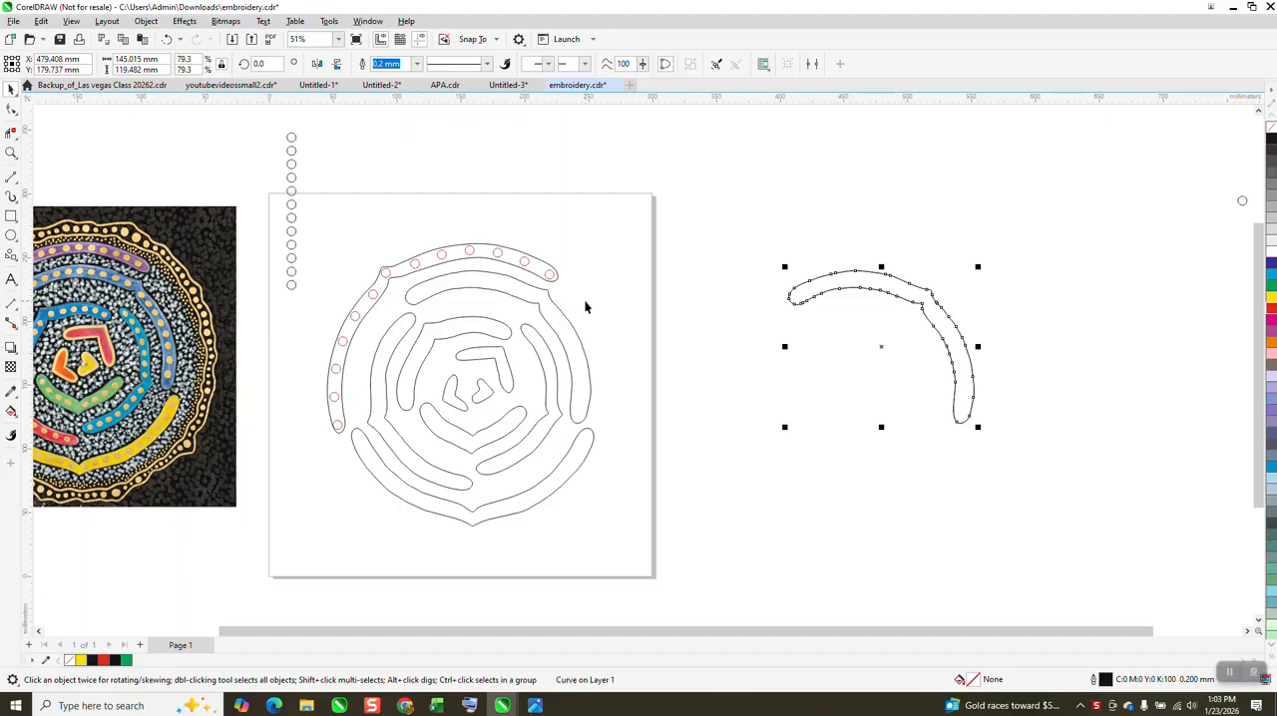
pyautogui.hotkey('ctrl', 'd')
pyautogui.click(922, 301)
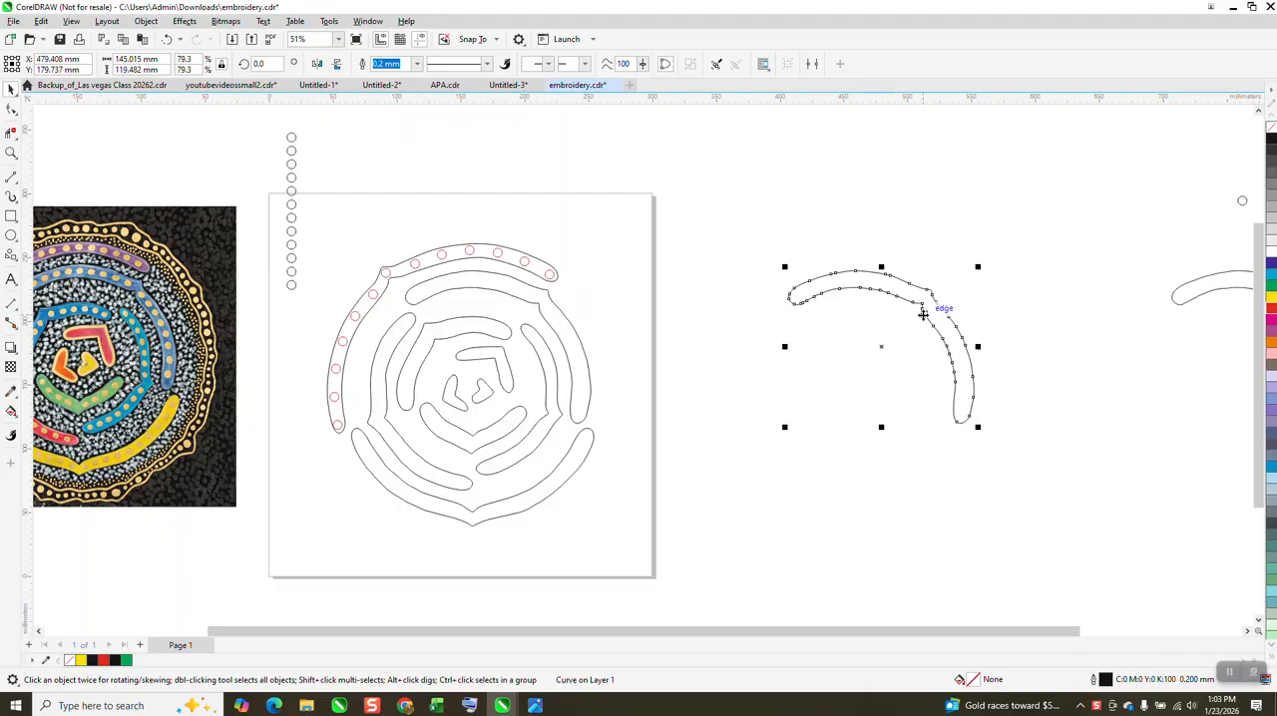
# Step: Add a node at the lower rounded tip of the first copied band outline and break the curve apart there
pyautogui.click(11, 153)
pyautogui.moveTo(758, 224); pyautogui.dragTo(1061, 489)
pyautogui.click(11, 109)
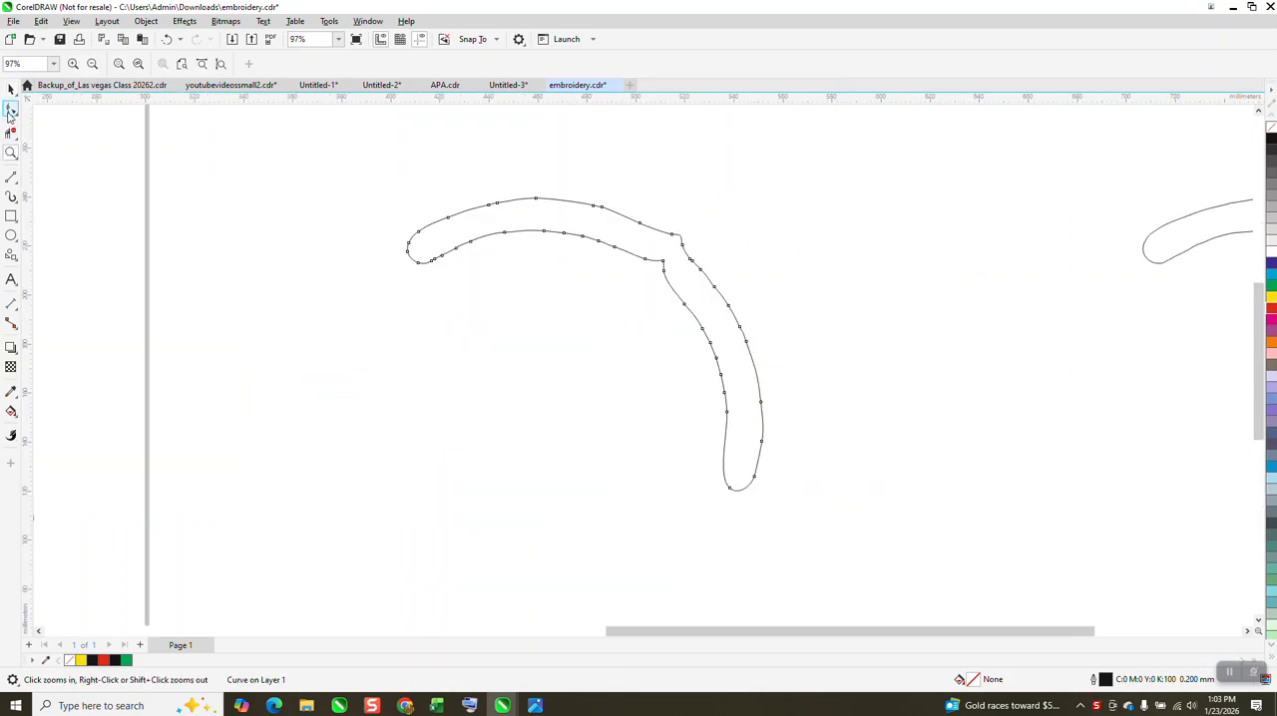
pyautogui.doubleClick(740, 490)
pyautogui.click(757, 493)
pyautogui.moveTo(730, 499); pyautogui.dragTo(739, 502)
pyautogui.click(756, 497)
pyautogui.rightClick(741, 495)
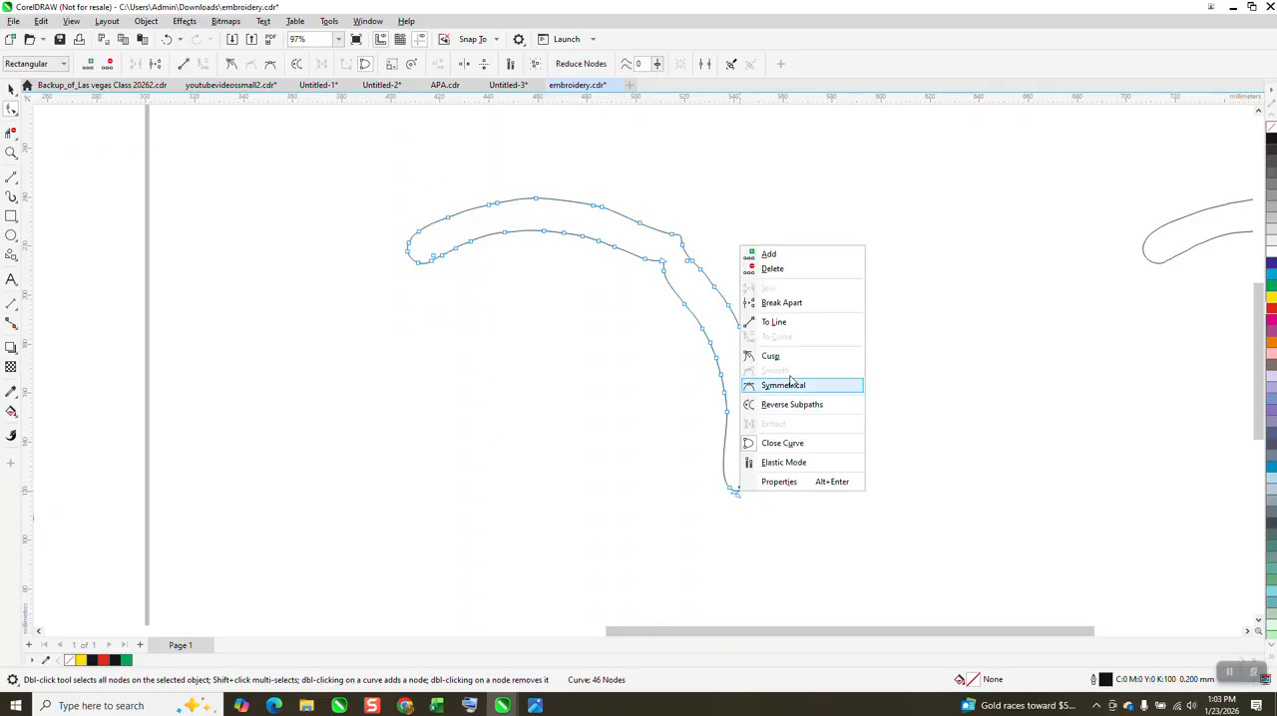
pyautogui.click(782, 302)
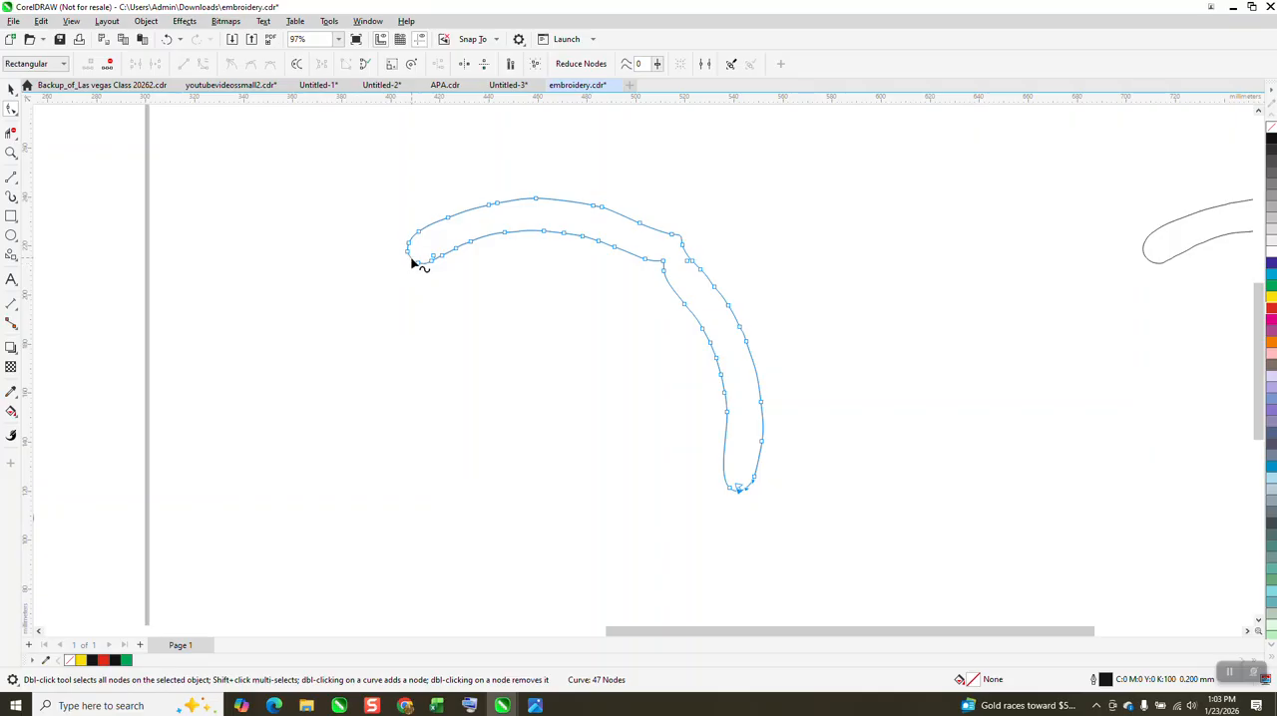
# Step: Add a node at the upper-left rounded tip of the copied band outline and break the curve apart there
pyautogui.doubleClick(411, 261)
pyautogui.rightClick(411, 261)
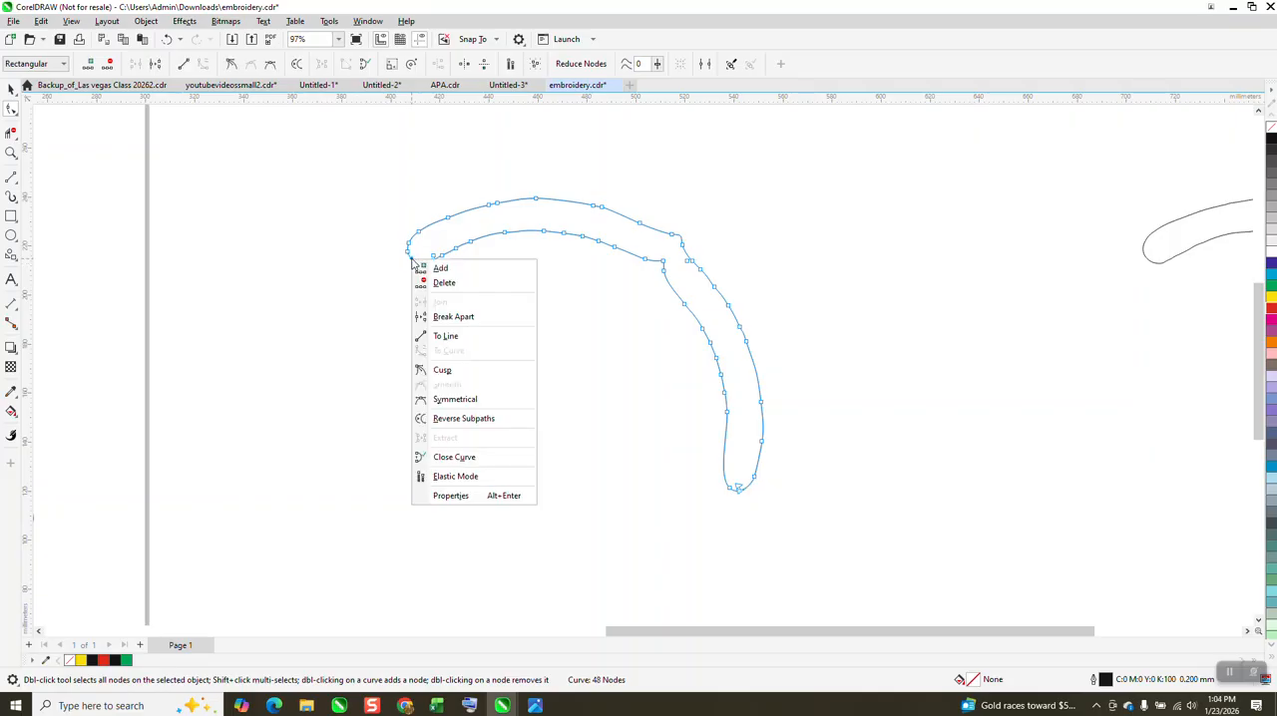
pyautogui.click(463, 318)
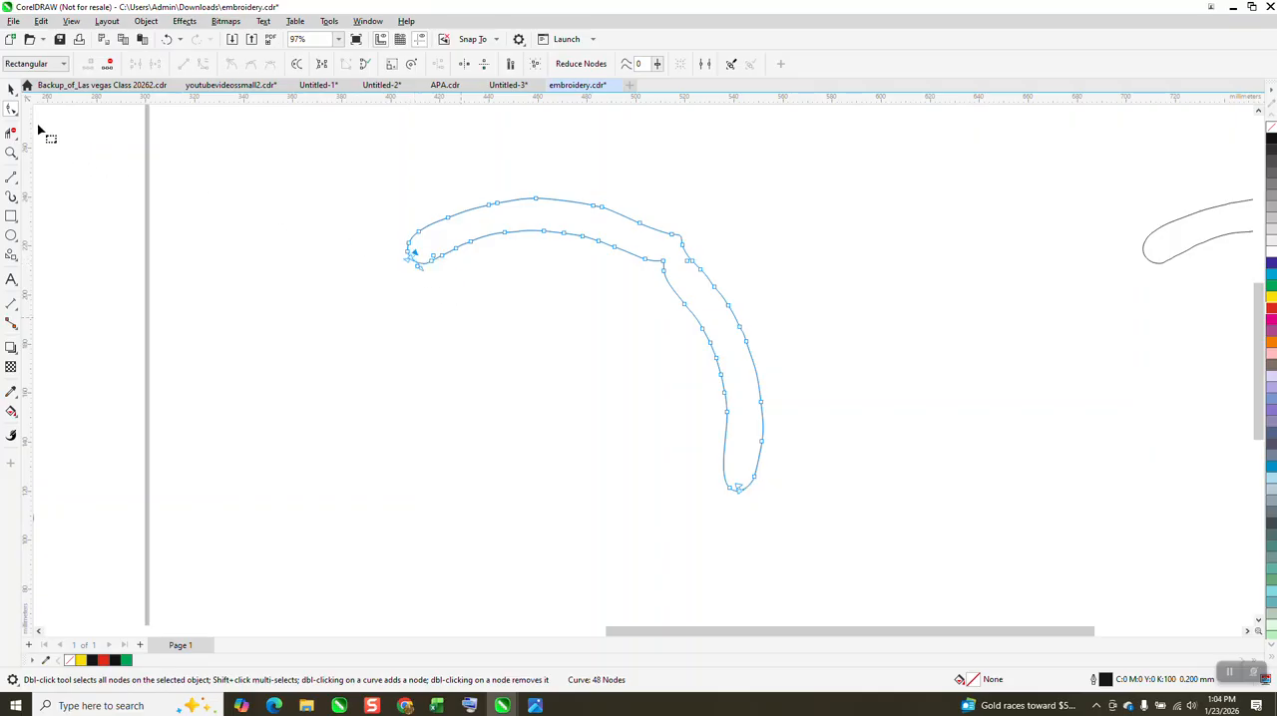
# Step: Break the copied outline into separate curves and delete its inner edge with the Virtual Segment Delete tool
pyautogui.click(11, 89)
pyautogui.moveTo(382, 159); pyautogui.dragTo(905, 548)
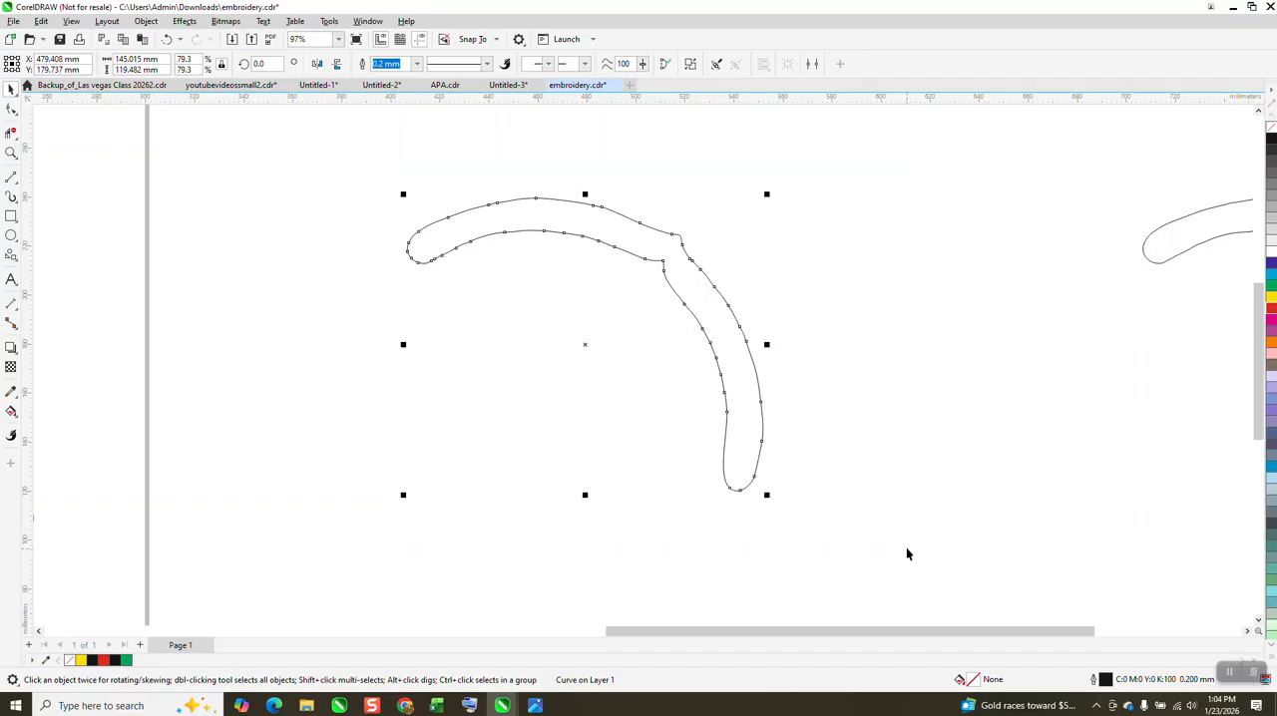
pyautogui.click(145, 20)
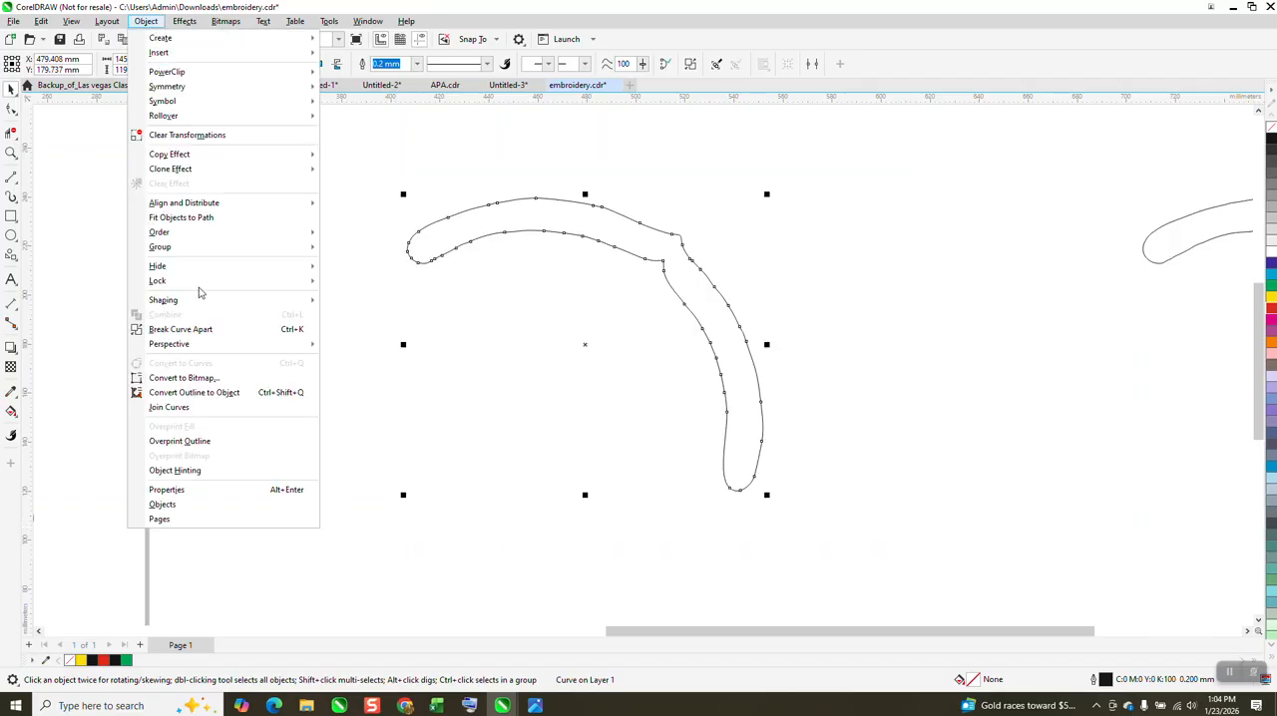
pyautogui.click(140, 337)
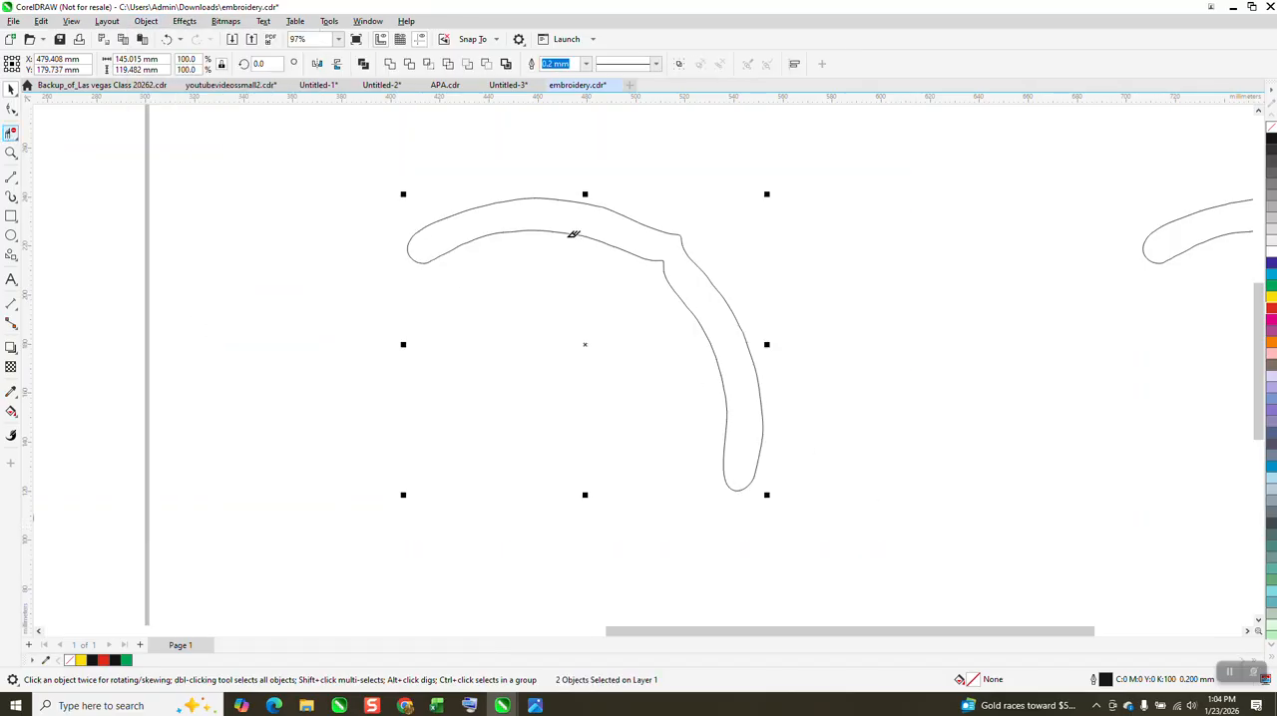
pyautogui.click(544, 230)
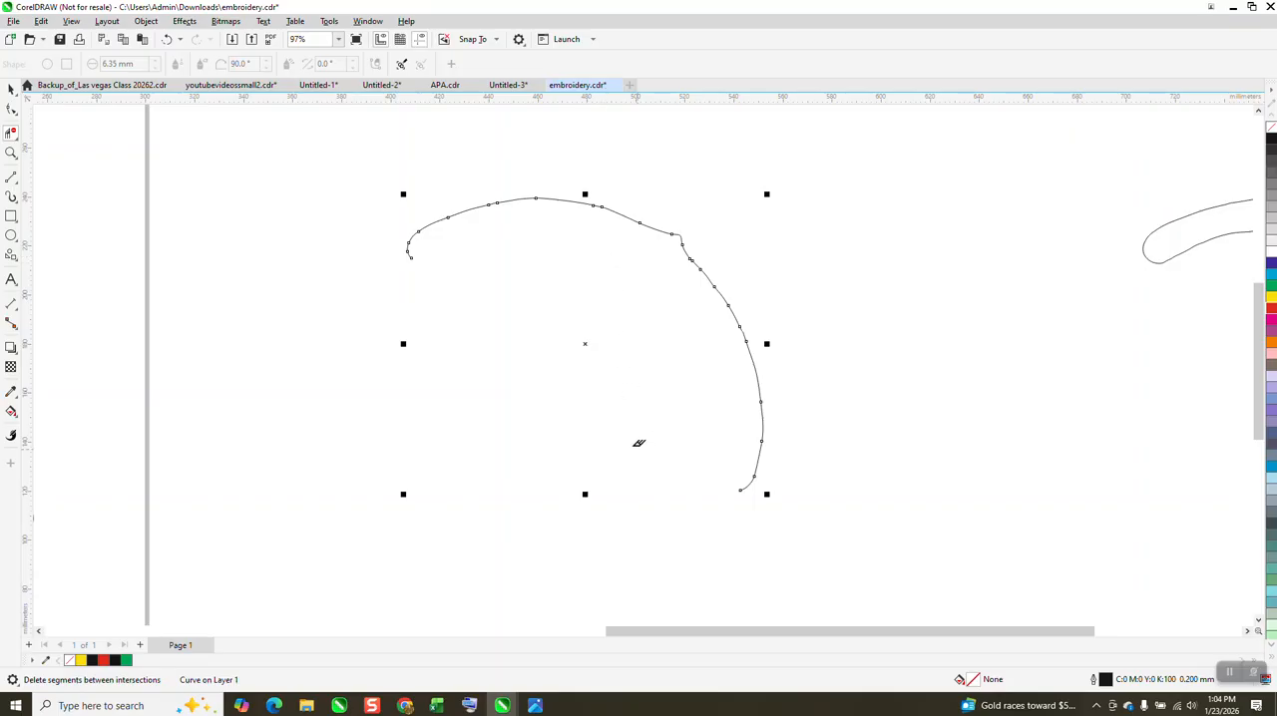
pyautogui.click(411, 251)
pyautogui.click(167, 39)
pyautogui.click(11, 152)
pyautogui.moveTo(442, 287); pyautogui.dragTo(440, 287)
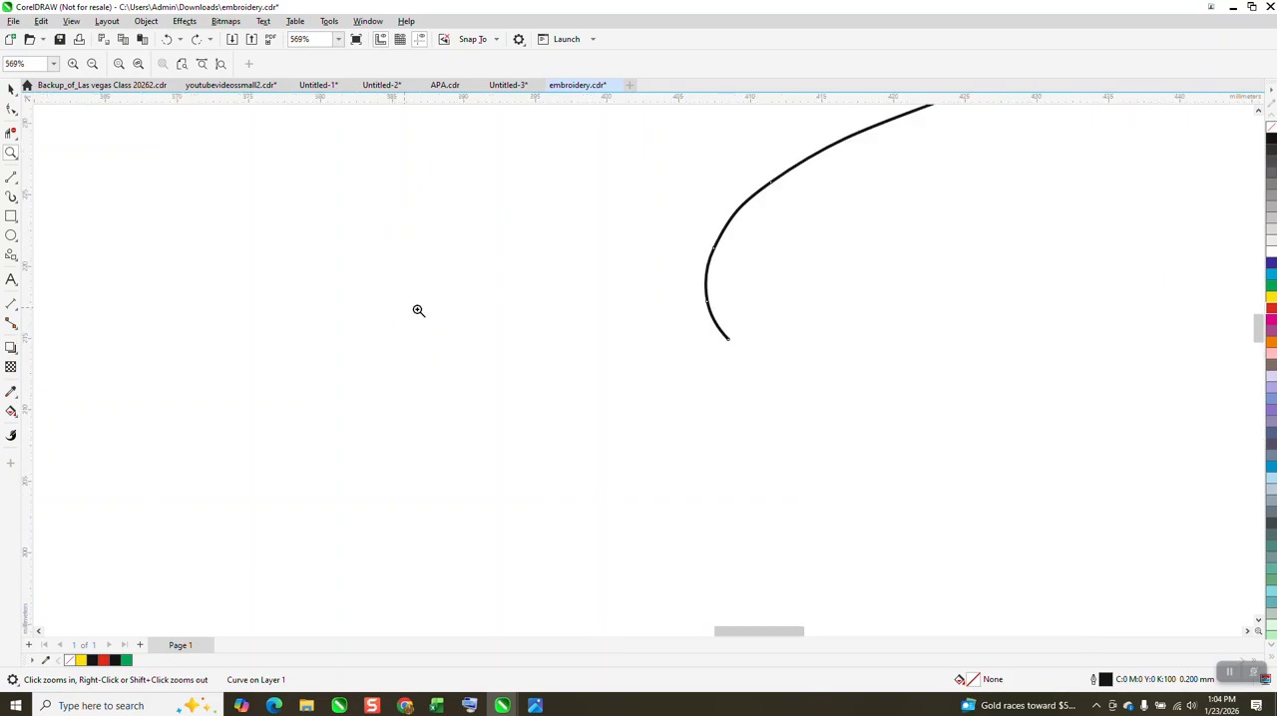
pyautogui.click(11, 109)
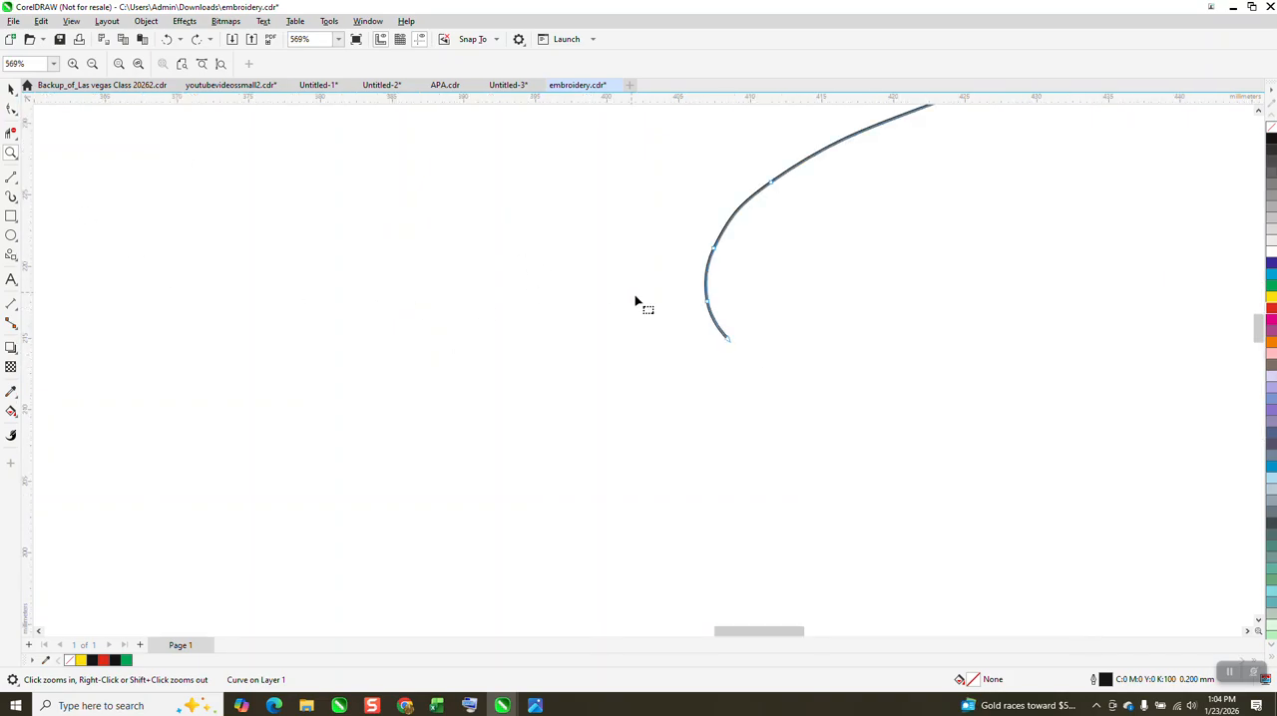
pyautogui.scroll(-5, 678, 342)
pyautogui.scroll(-2, 702, 317)
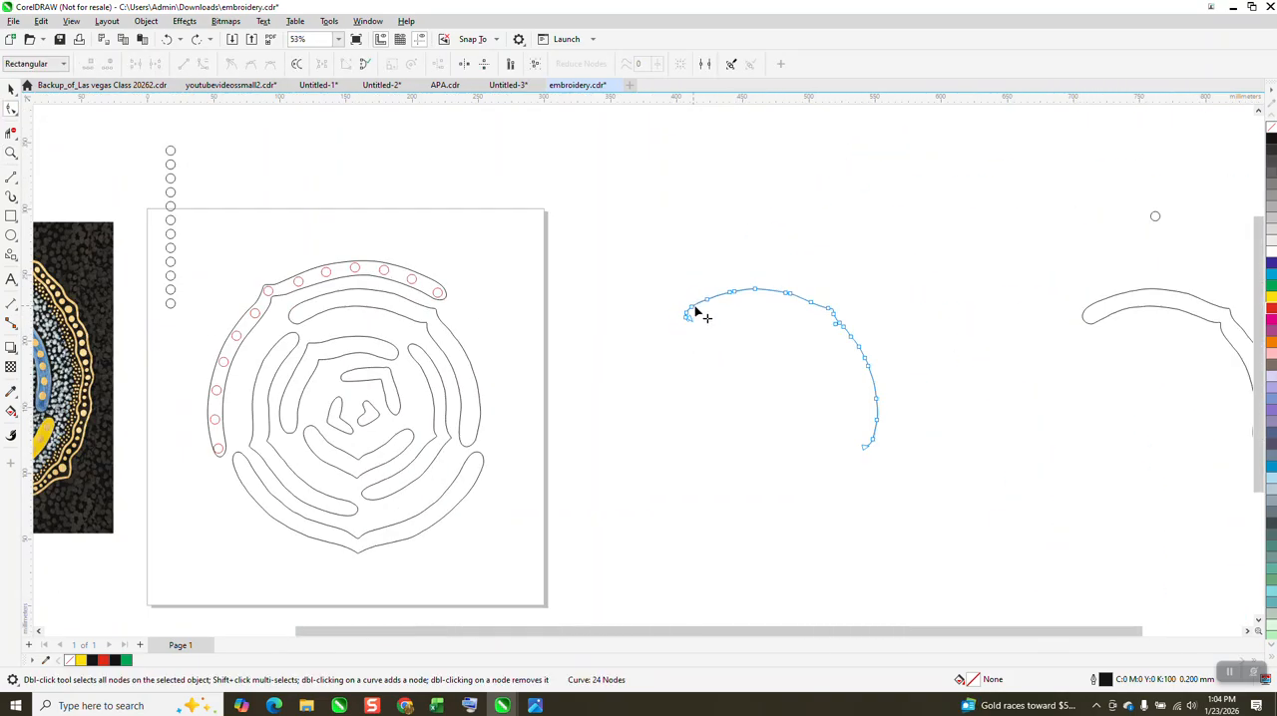
# Step: Give the remaining outer curve a red outline and move it 300 mm back onto the original band on the page
pyautogui.rightClick(1271, 309)
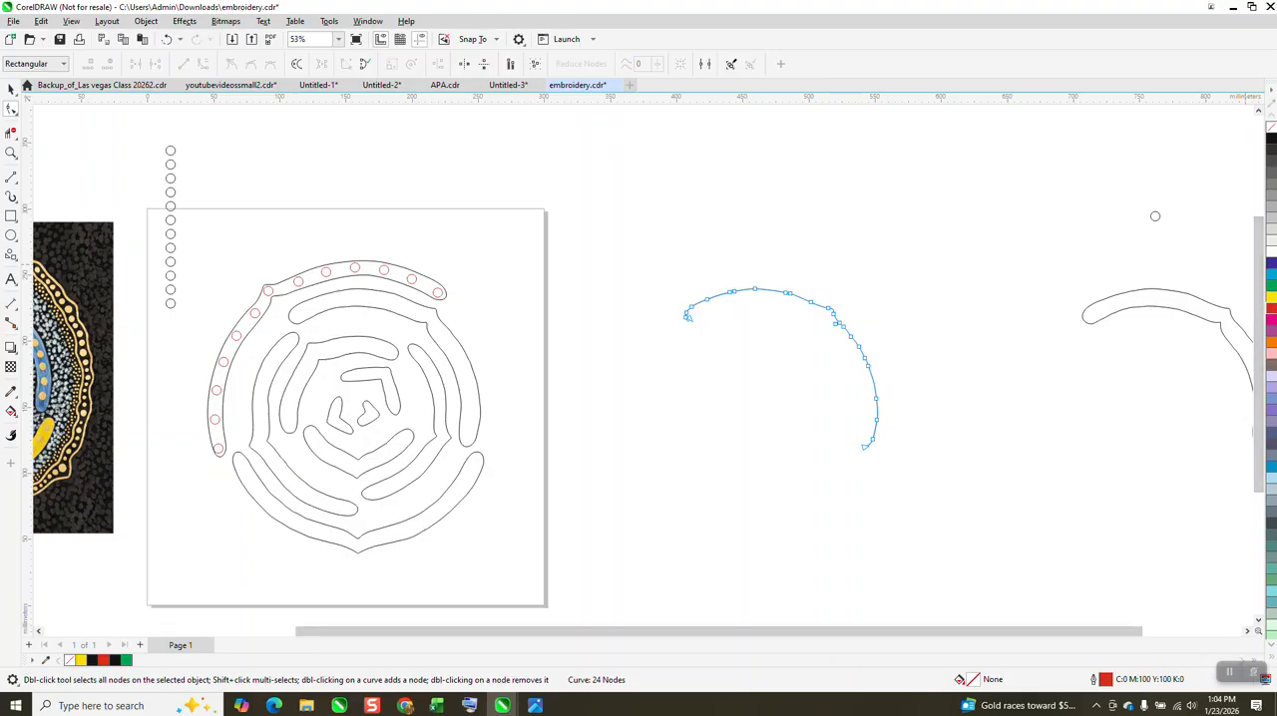
pyautogui.click(9, 90)
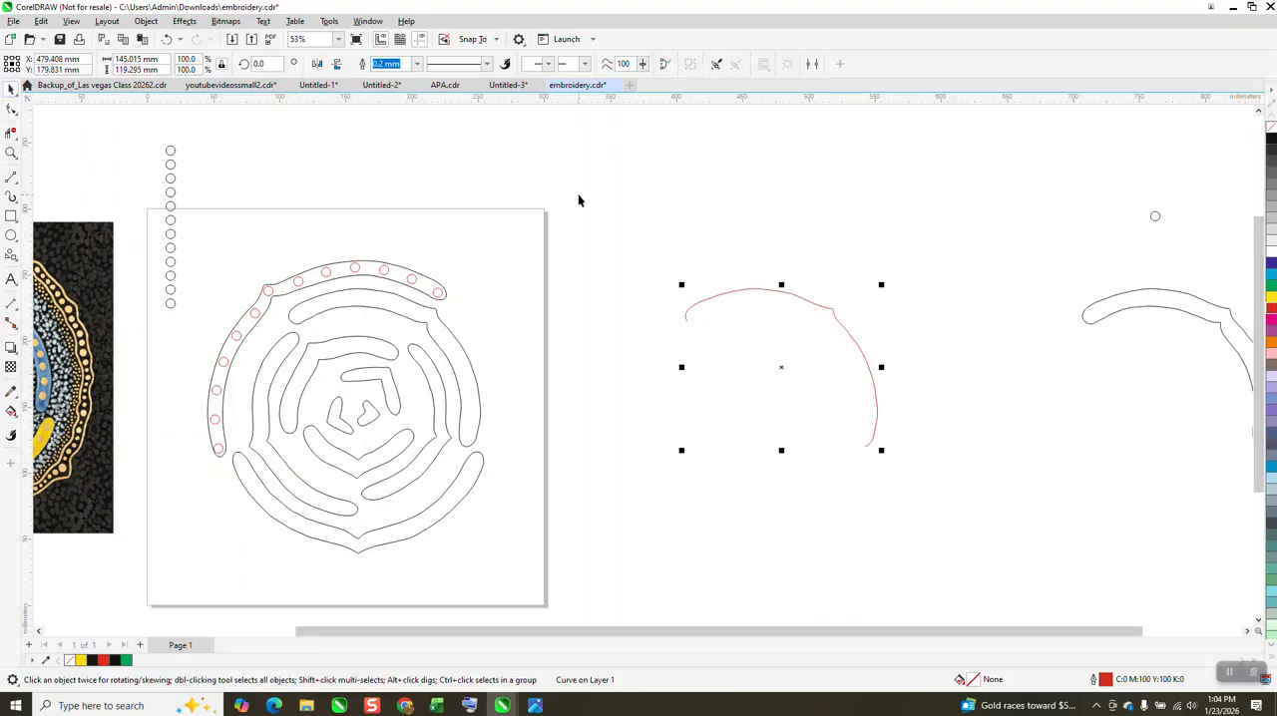
pyautogui.hotkey('ctrl', 'z')
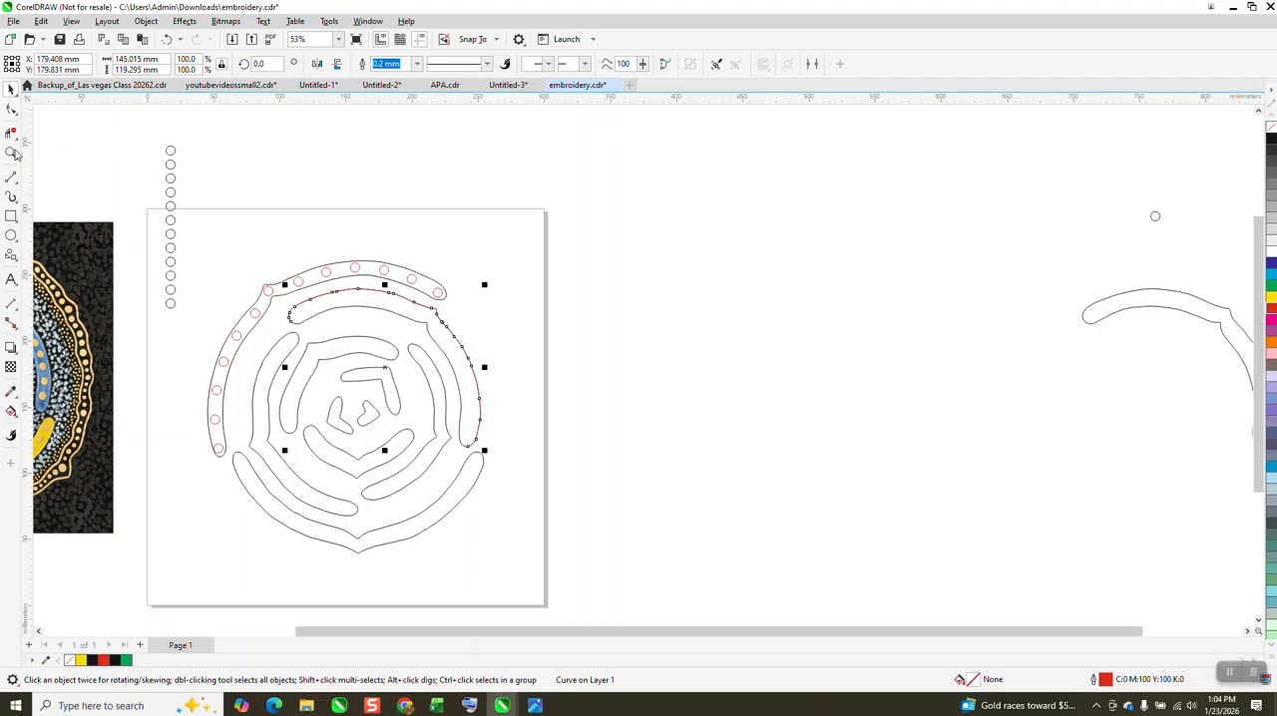
# Step: Shift the red curve inward so that it runs midway between the two edges of the band
pyautogui.click(12, 153)
pyautogui.click(582, 406)
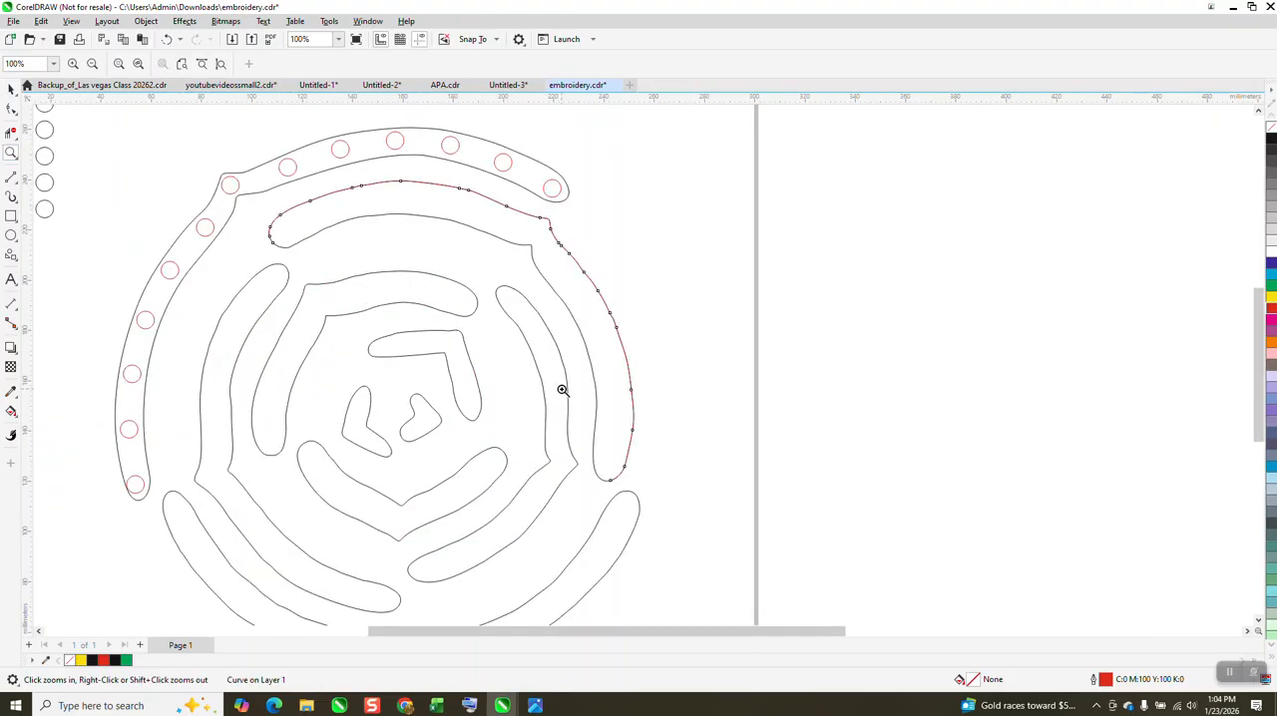
pyautogui.click(12, 88)
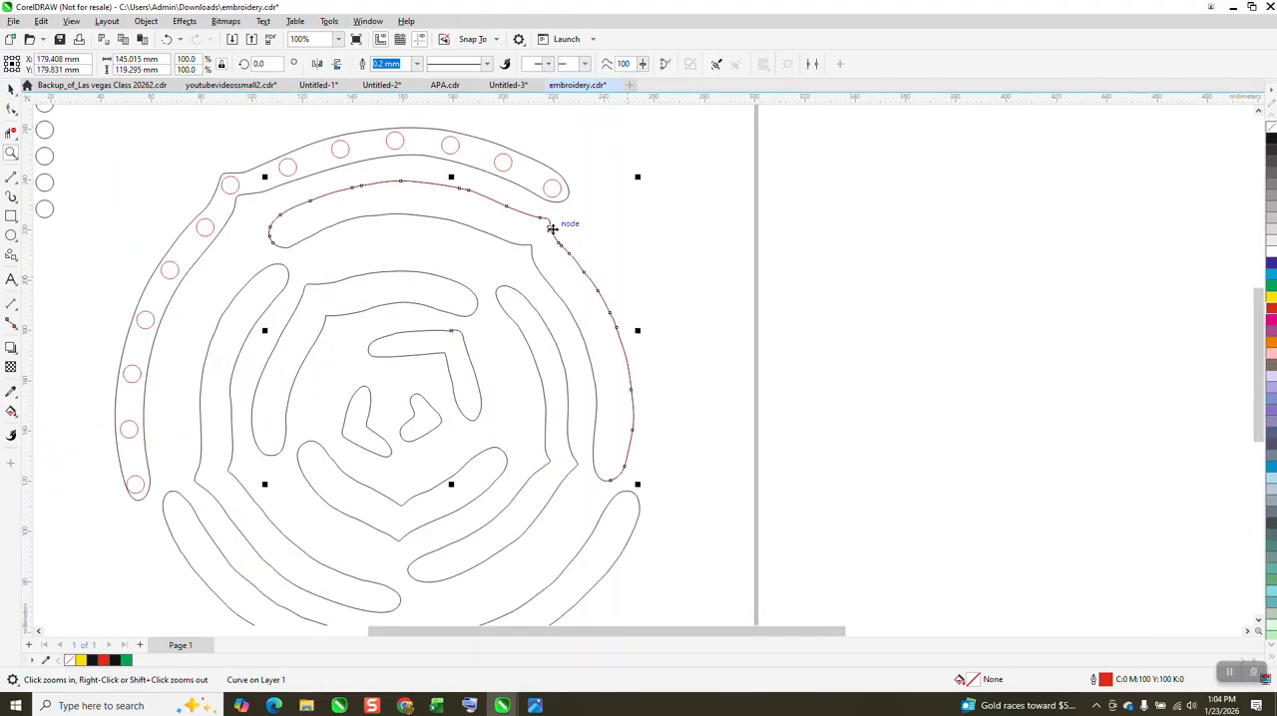
pyautogui.moveTo(549, 223); pyautogui.dragTo(540, 242)
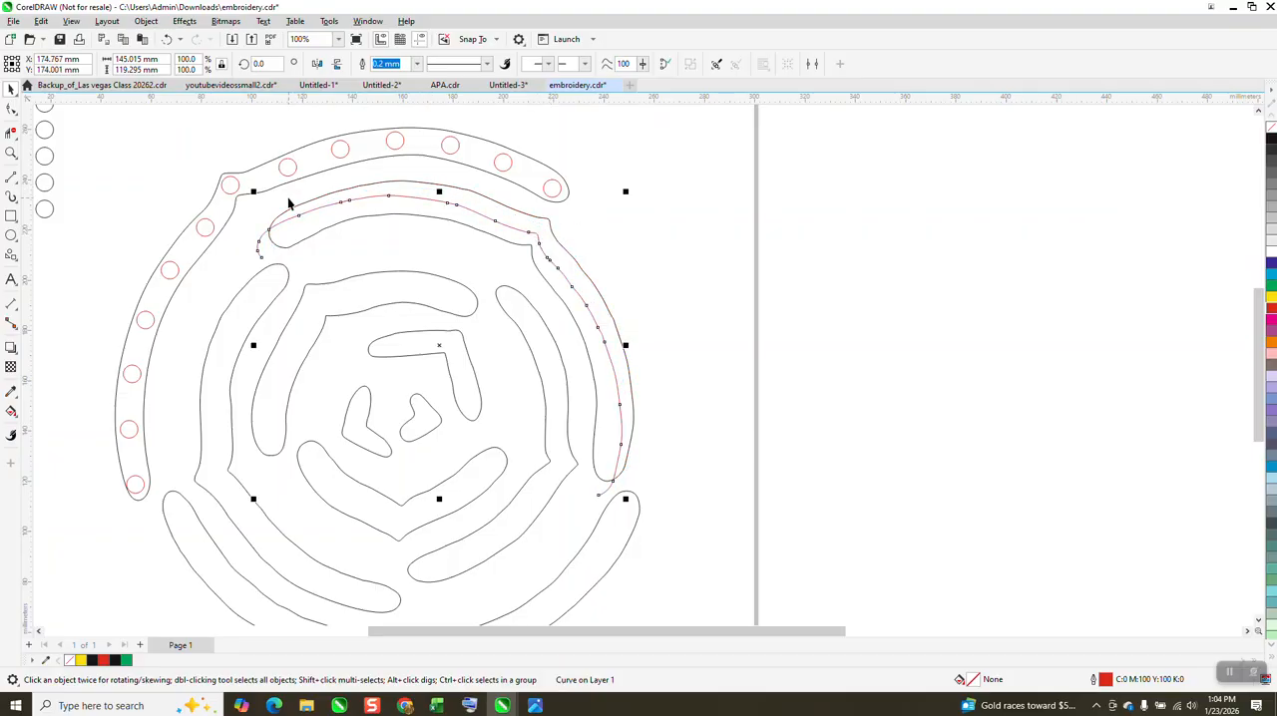
# Step: Trim the parts of the red curve that extend beyond the band's outline at both ends
pyautogui.click(10, 155)
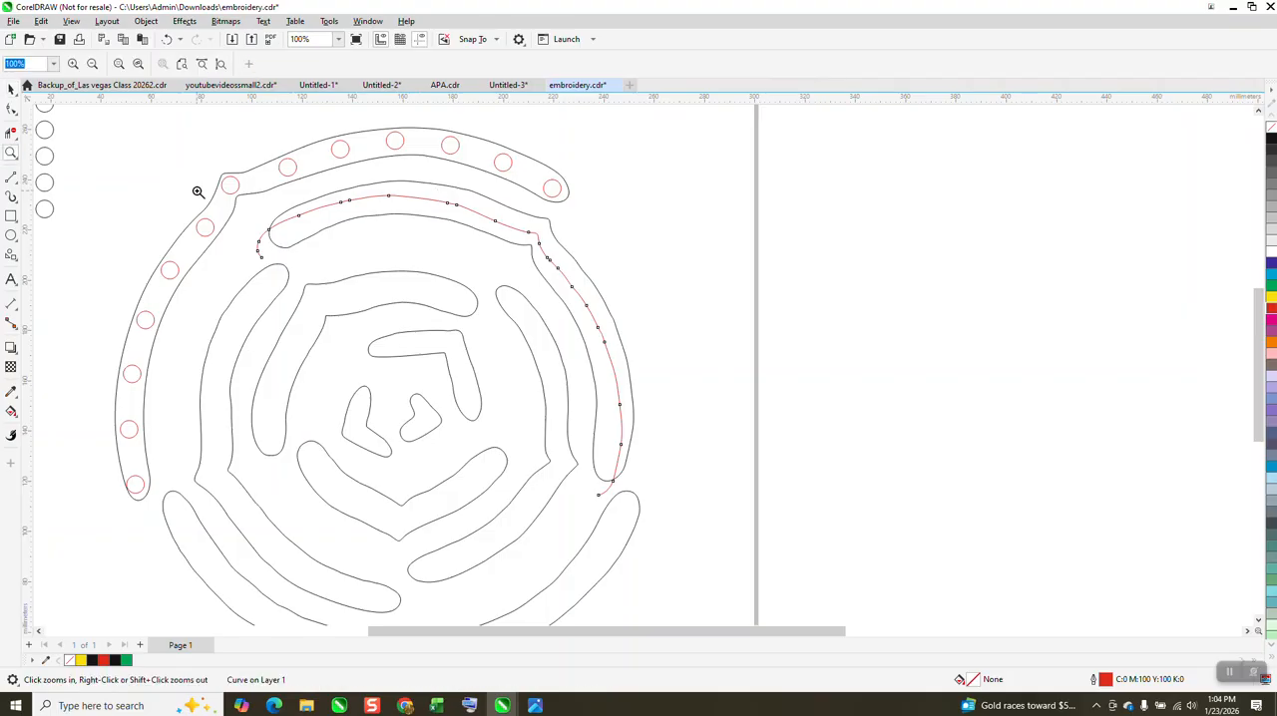
pyautogui.moveTo(400, 299); pyautogui.dragTo(401, 300)
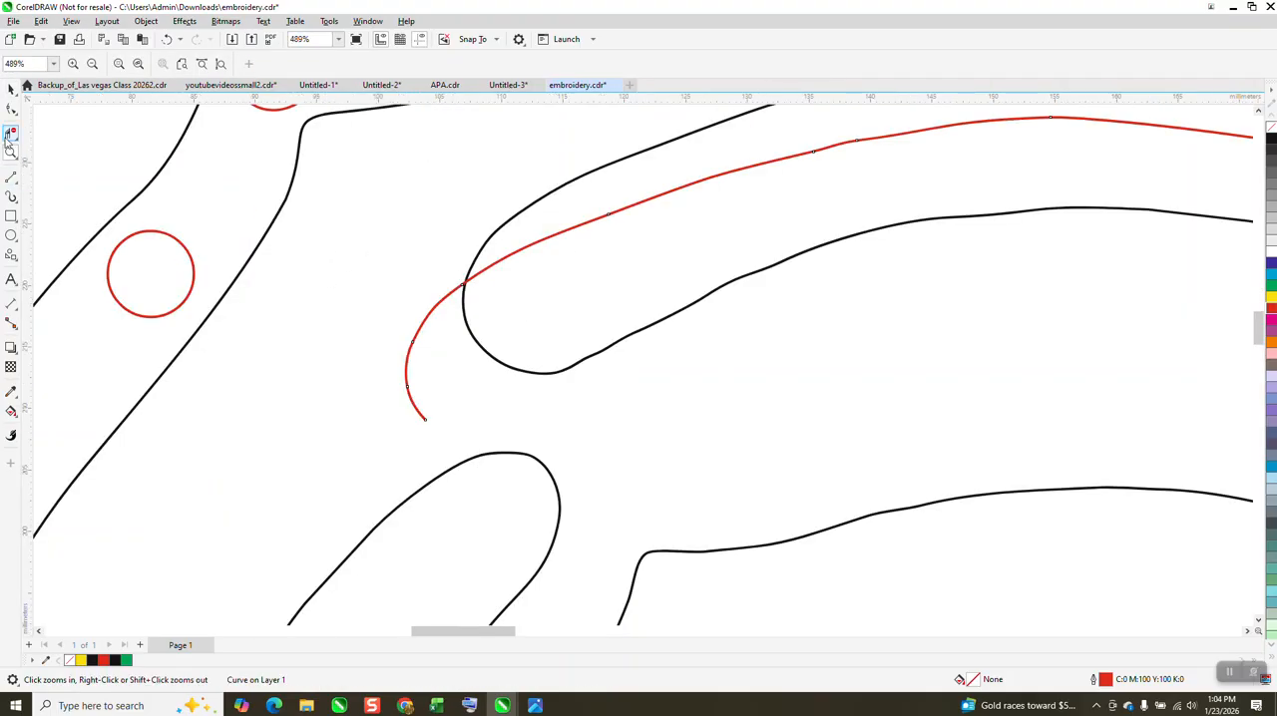
pyautogui.click(11, 132)
pyautogui.click(440, 296)
pyautogui.scroll(-3, 255, 215)
pyautogui.scroll(-2, 650, 297)
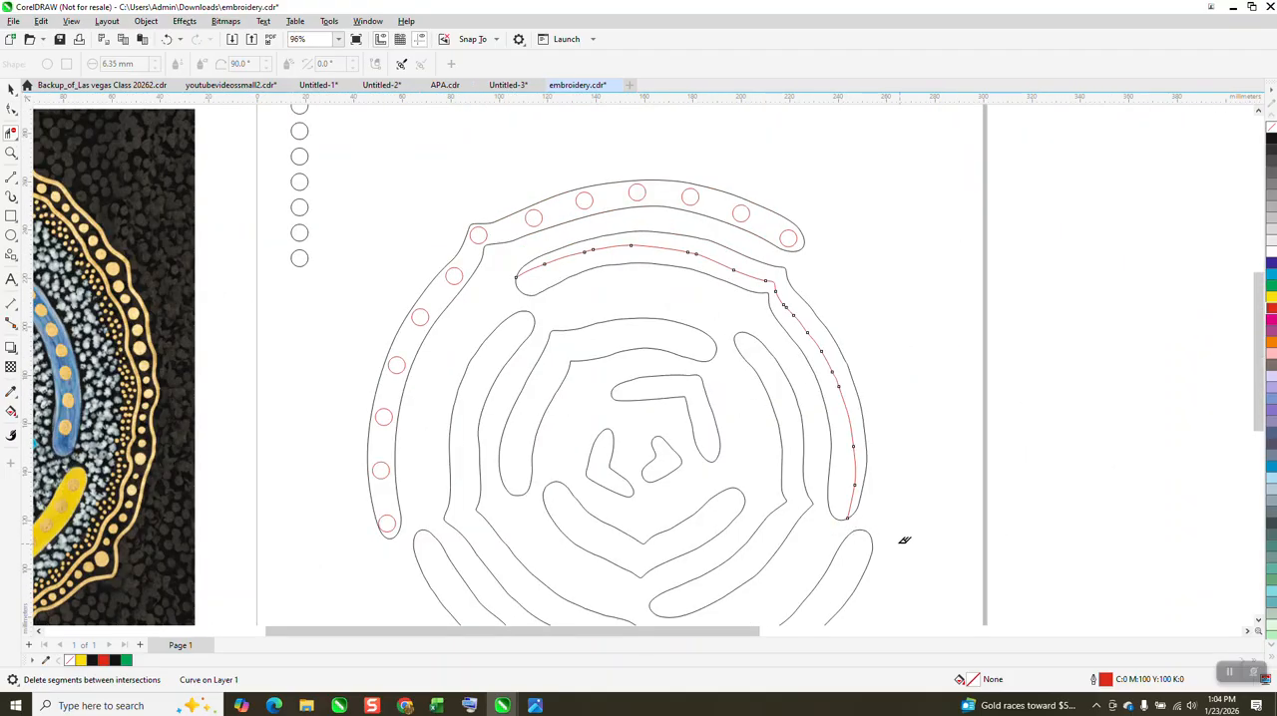
# Step: Delete the three nodes along the crest of the red centre curve to smooth its upper arc
pyautogui.click(12, 153)
pyautogui.moveTo(469, 195); pyautogui.dragTo(778, 371)
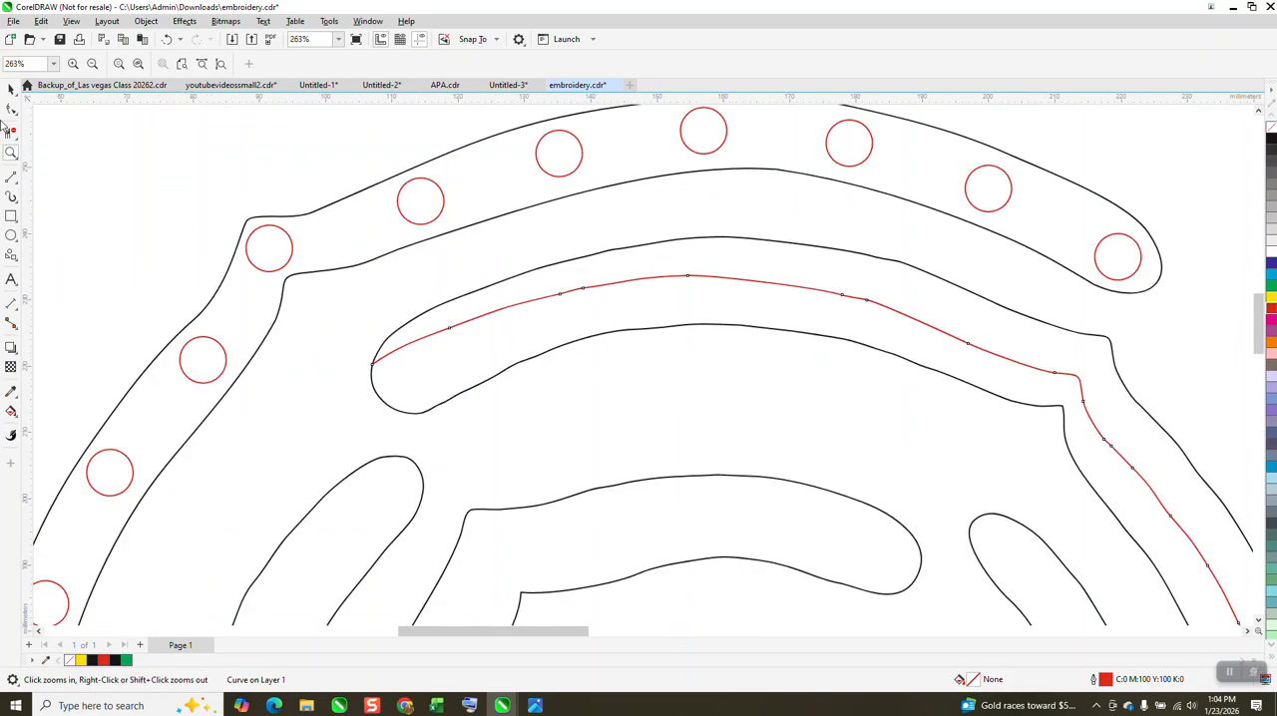
pyautogui.click(10, 109)
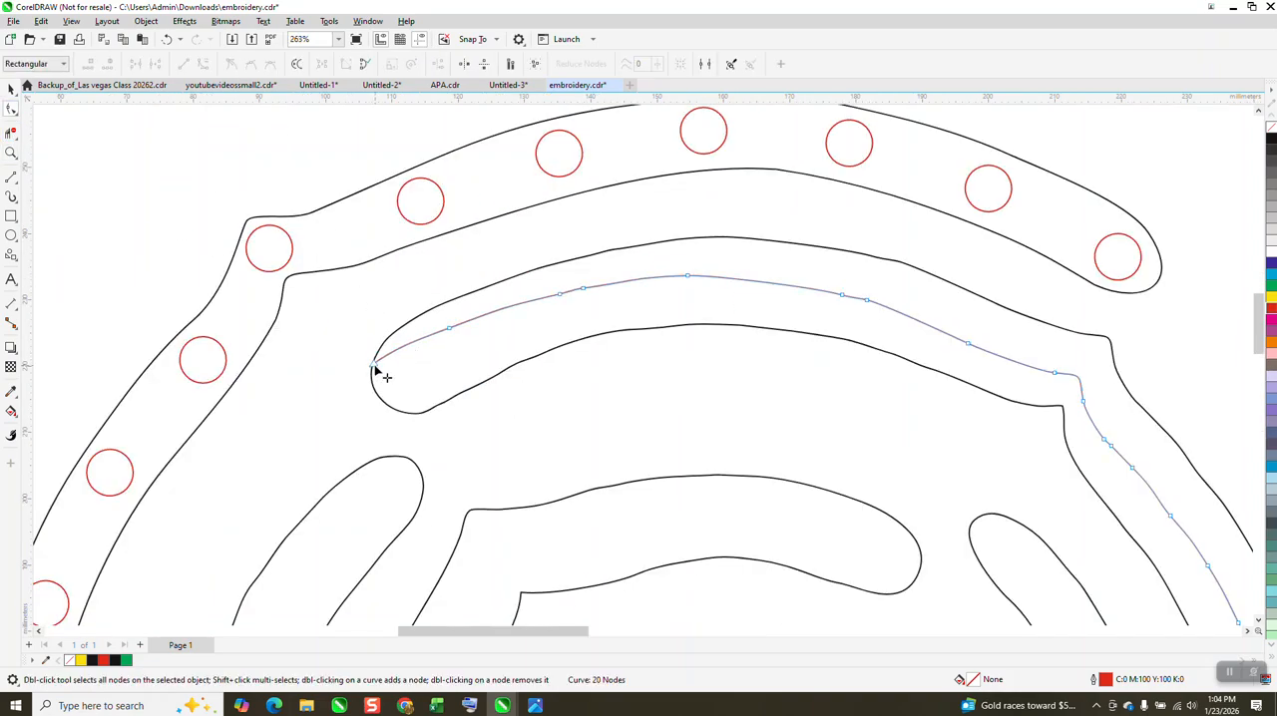
pyautogui.moveTo(422, 277); pyautogui.dragTo(720, 330)
pyautogui.press('Delete')
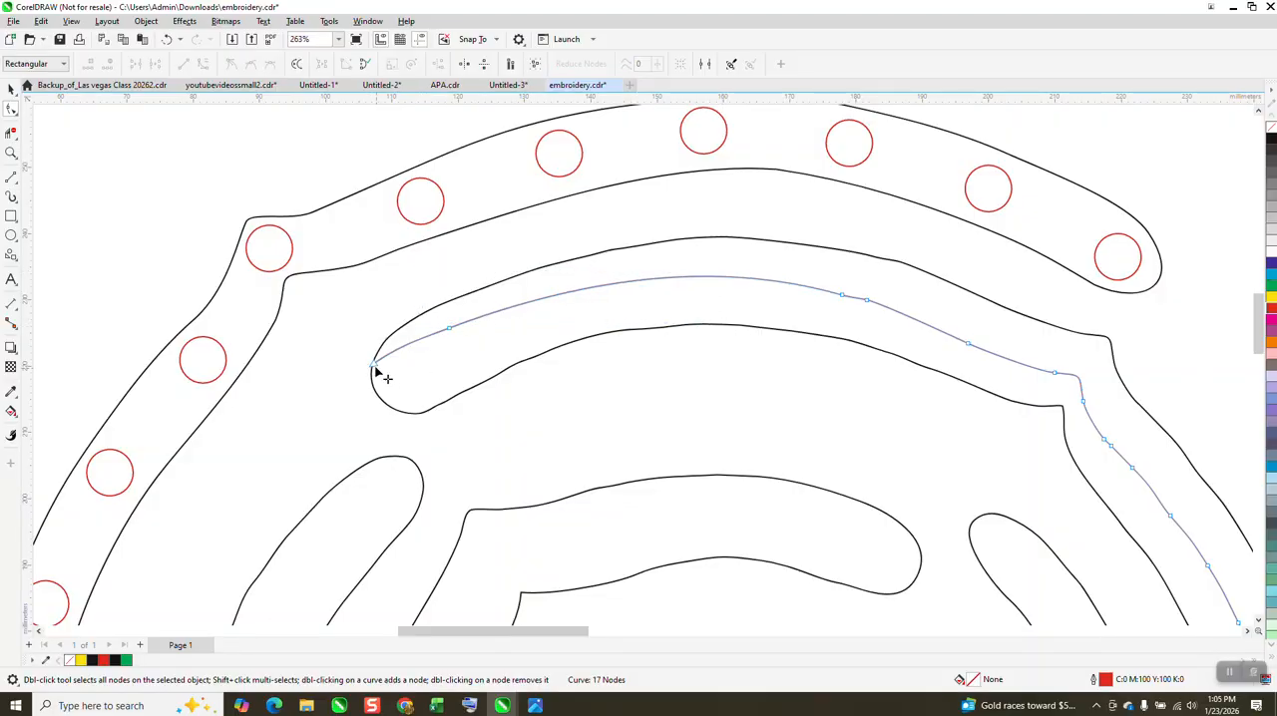
# Step: Pull the red curve's left end inside the band's rounded tip and delete three more nodes along the upper arc
pyautogui.moveTo(379, 370); pyautogui.dragTo(407, 375)
pyautogui.press('Delete')
pyautogui.moveTo(928, 291); pyautogui.dragTo(798, 330)
pyautogui.press('Delete')
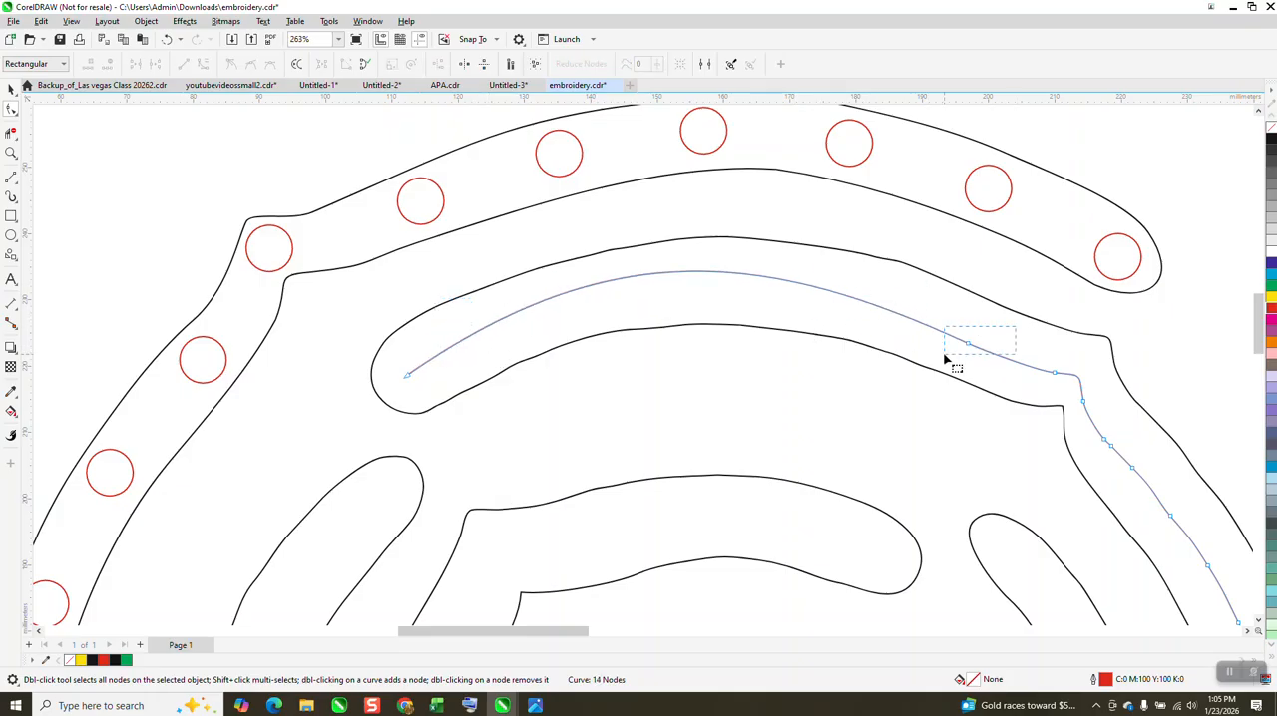
pyautogui.moveTo(944, 359); pyautogui.dragTo(942, 364)
pyautogui.press('Delete')
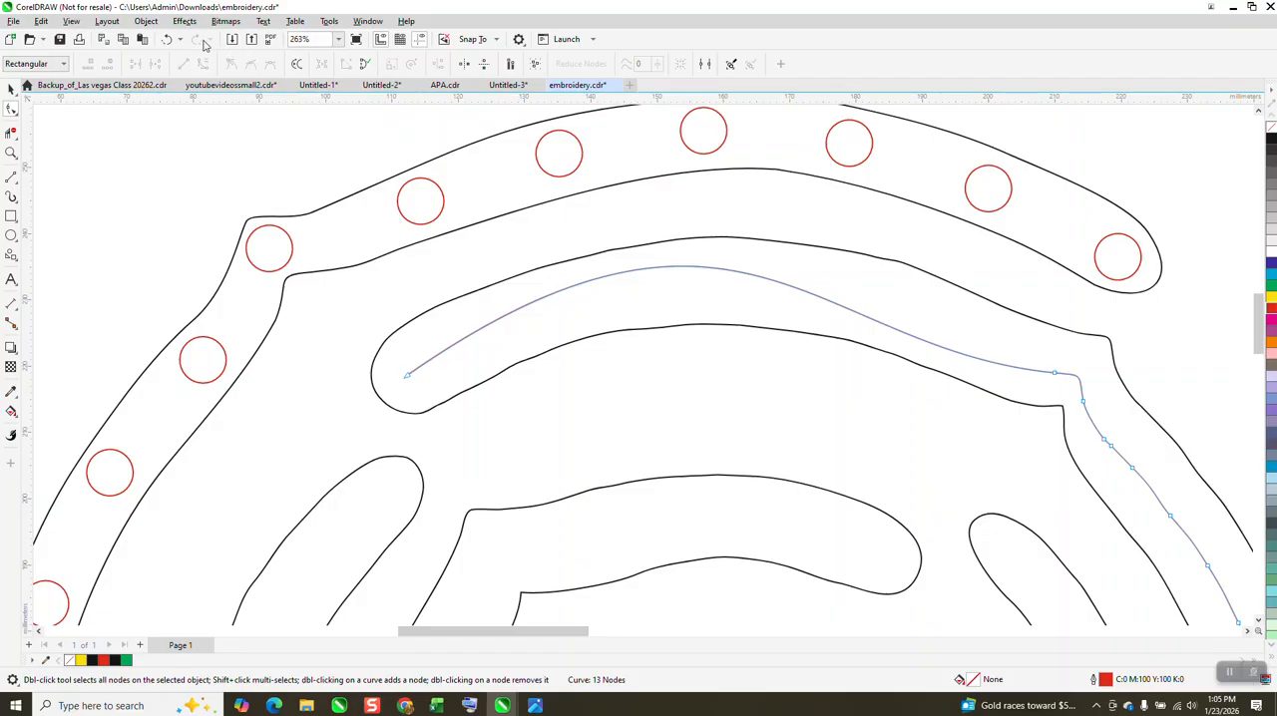
pyautogui.click(166, 39)
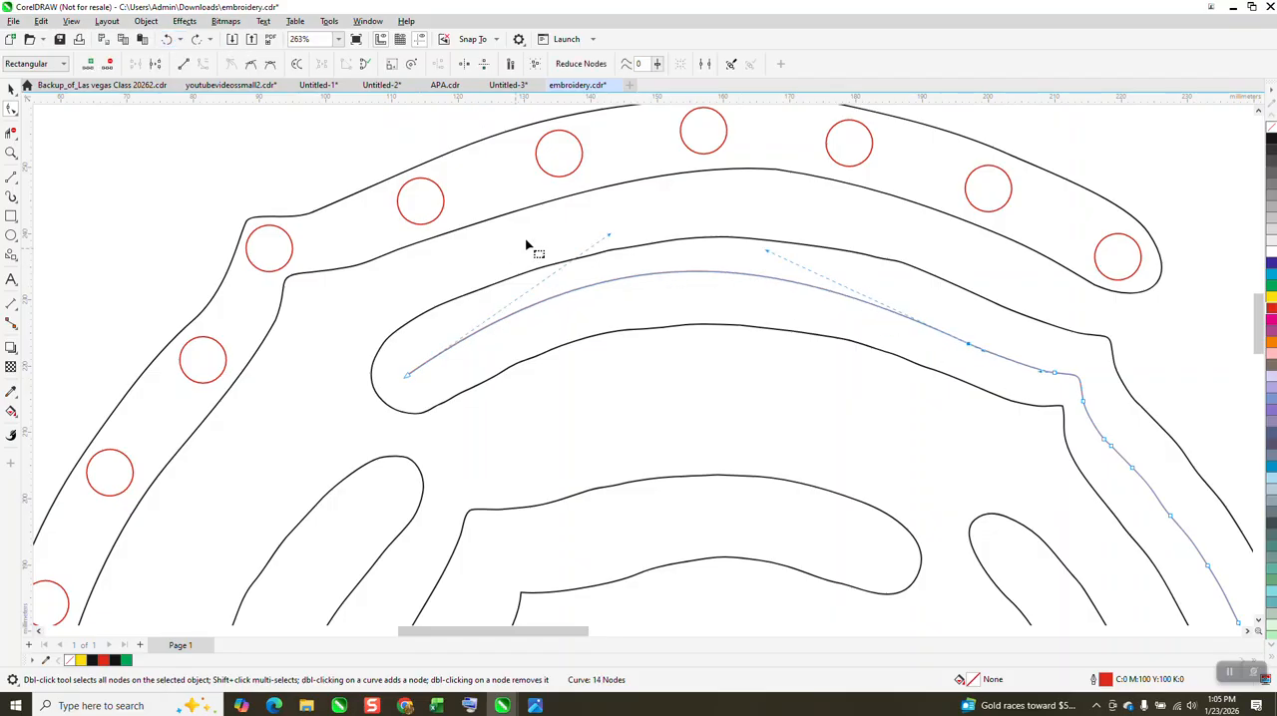
# Step: Adjust the control handle of the red curve's left end so the upper arc follows the middle of the band
pyautogui.moveTo(608, 238); pyautogui.dragTo(622, 248)
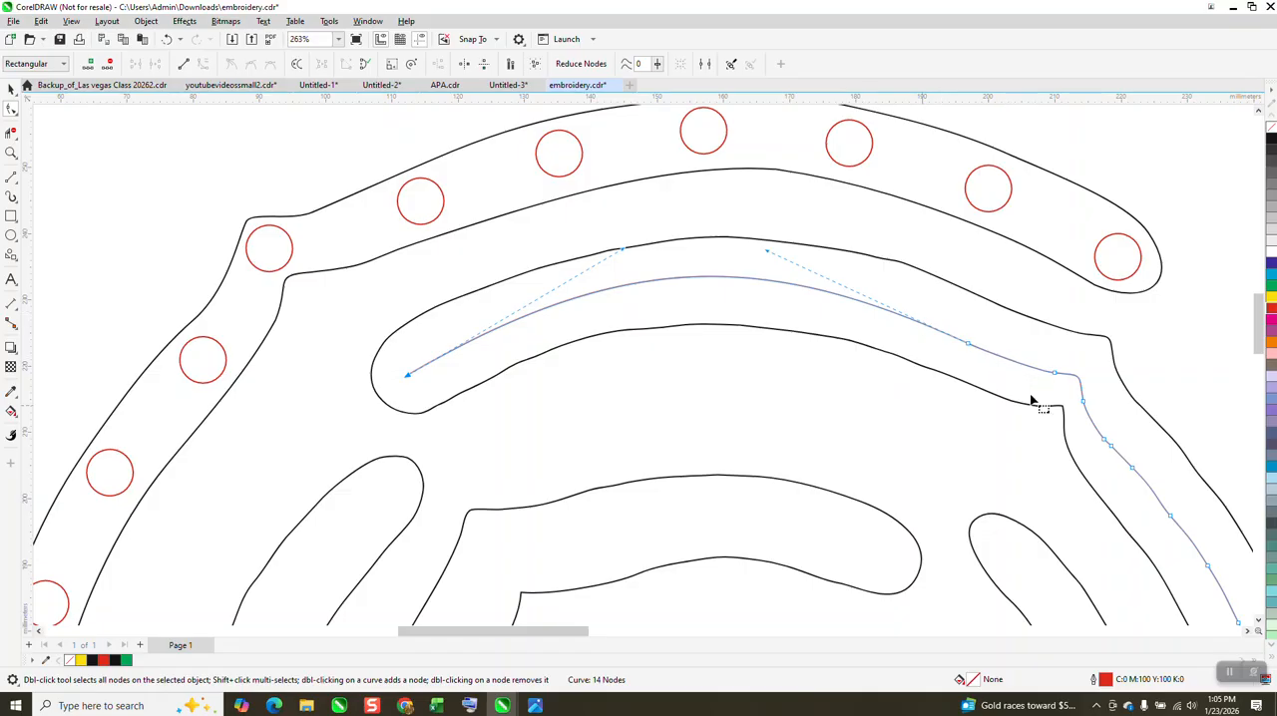
# Step: Raise the node at the right end of the red curve's upper arc and adjust its handle to centre the arc in the band
pyautogui.click(969, 344)
pyautogui.moveTo(968, 342); pyautogui.dragTo(968, 335)
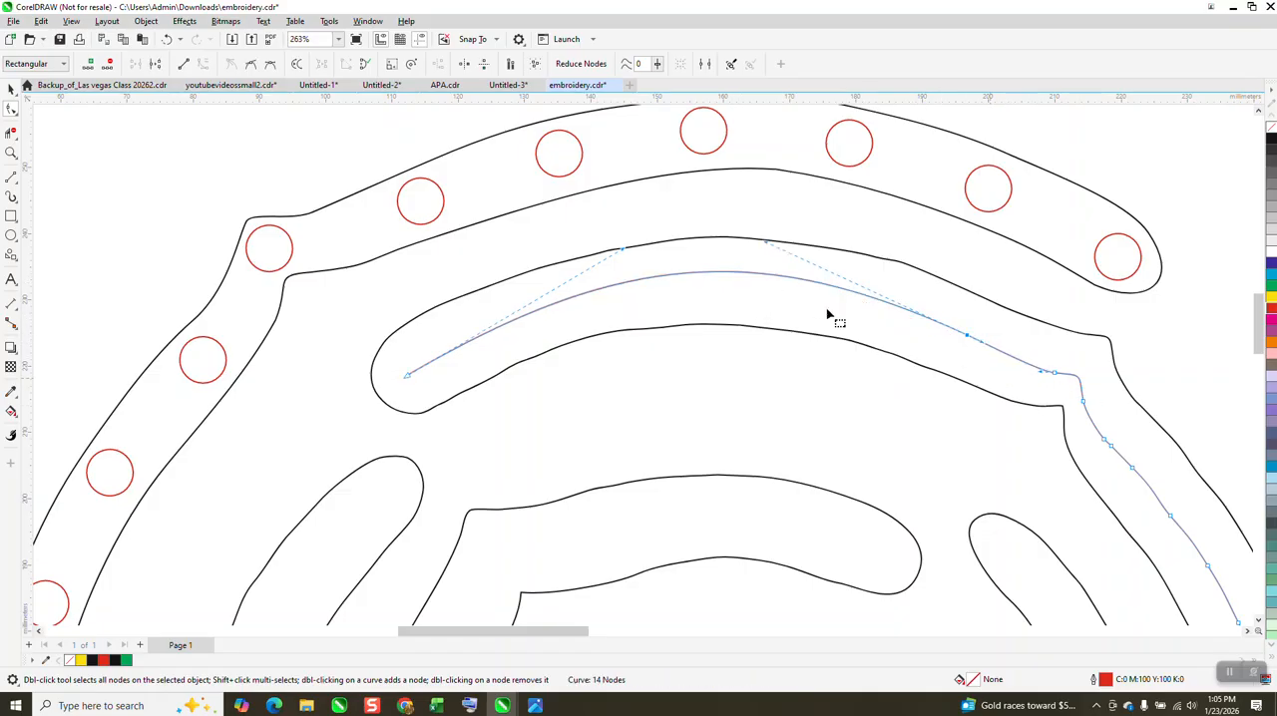
pyautogui.moveTo(766, 246); pyautogui.dragTo(769, 262)
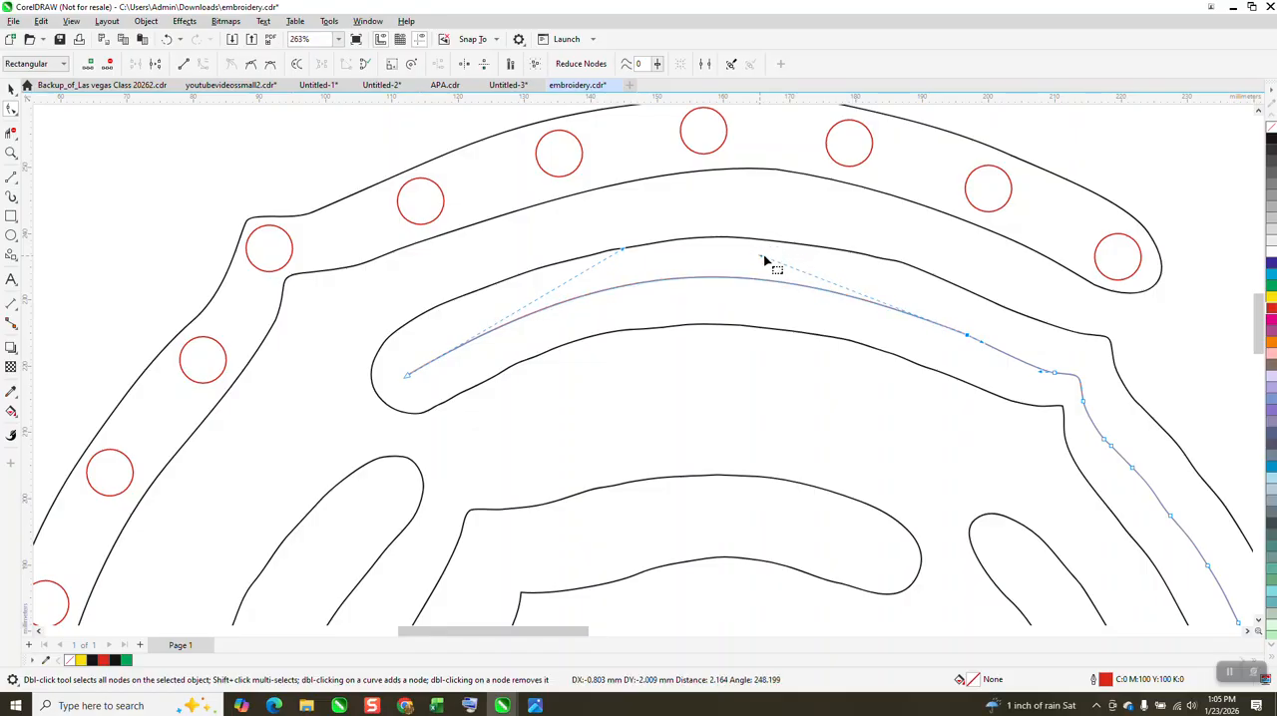
# Step: Delete nine nodes along the red curve's long right-hand arc and pull its lower end inside the band's rounded tip
pyautogui.scroll(-2, 595, 214)
pyautogui.scroll(-3, 595, 214)
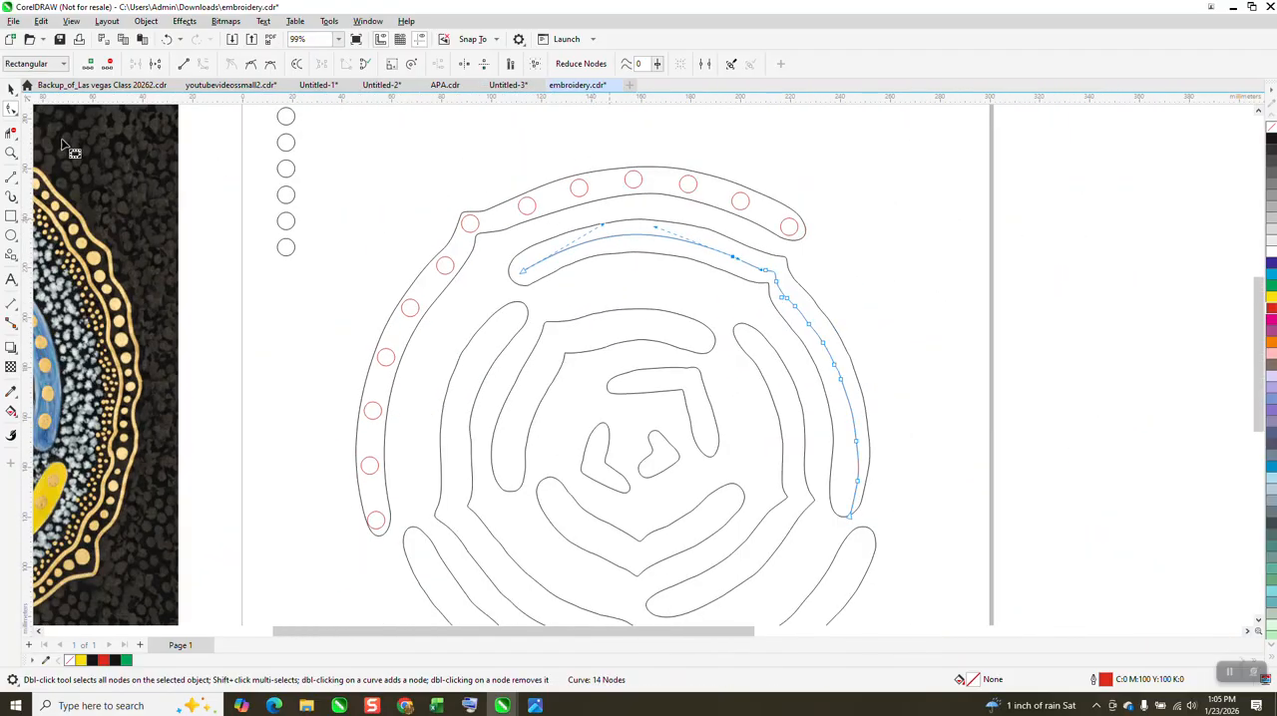
pyautogui.press('z')
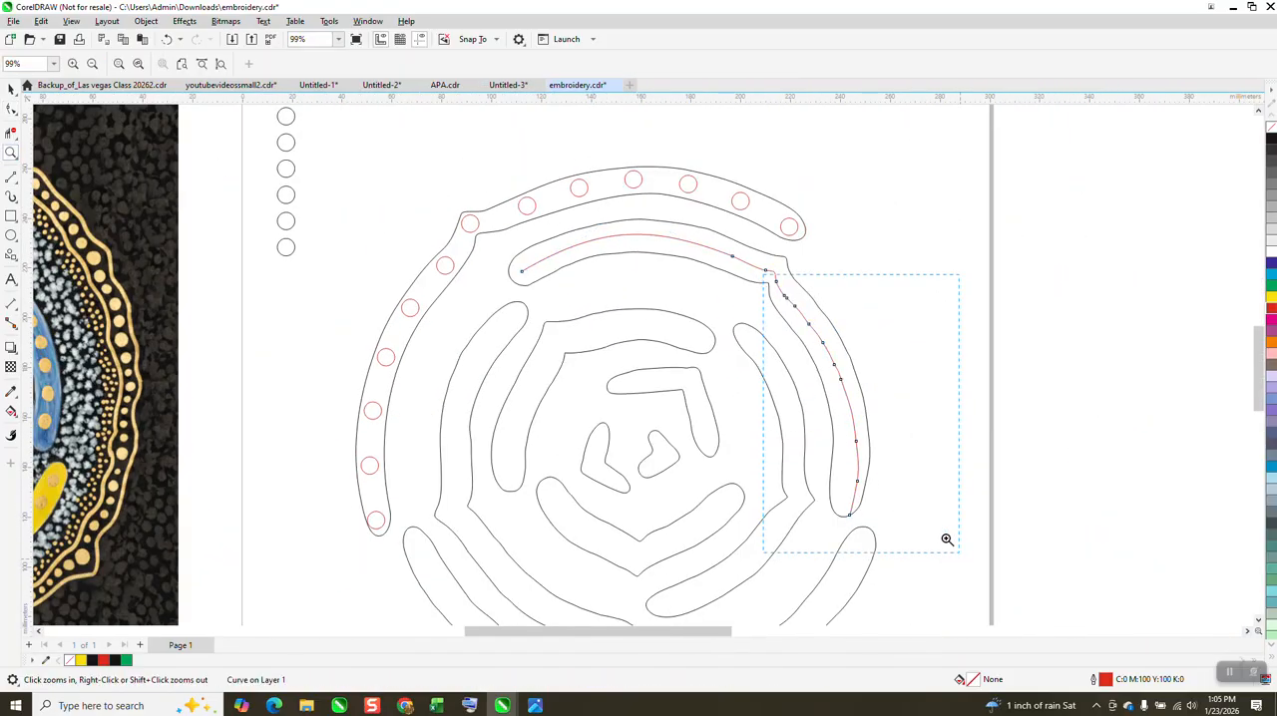
pyautogui.moveTo(959, 554); pyautogui.dragTo(960, 557)
pyautogui.click(11, 108)
pyautogui.moveTo(741, 145); pyautogui.dragTo(502, 455)
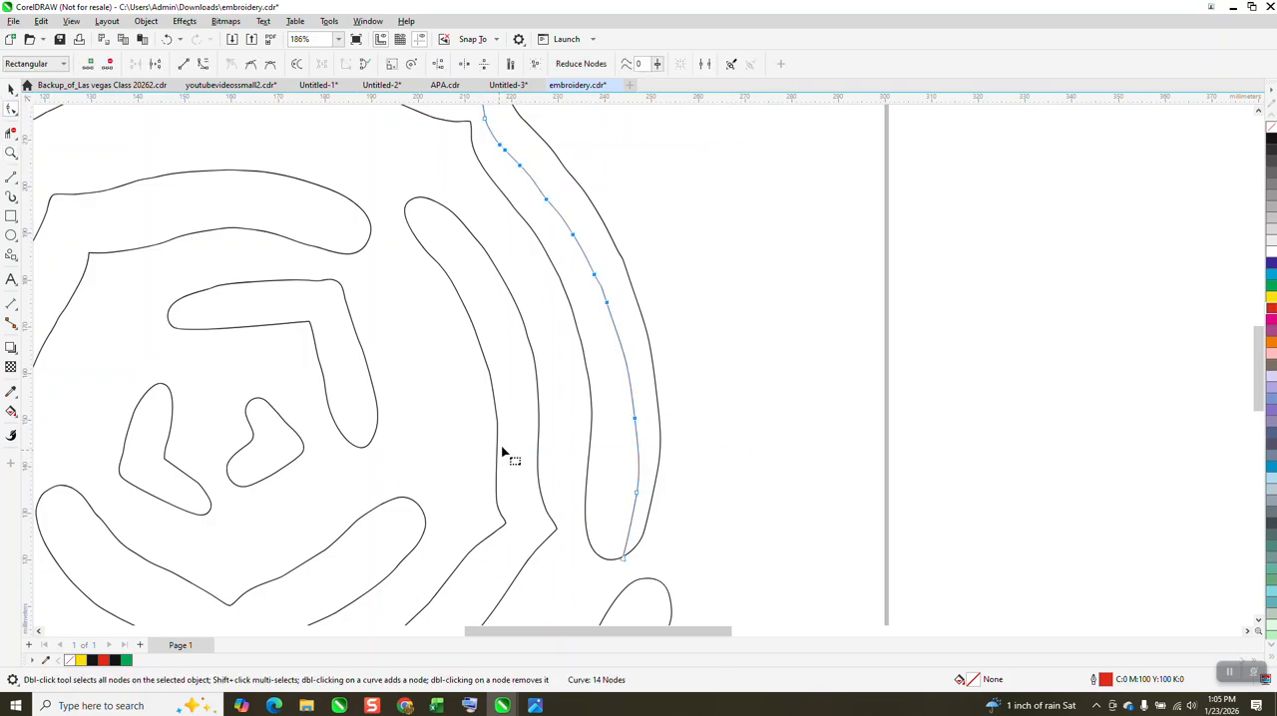
pyautogui.press('Delete')
pyautogui.moveTo(624, 561); pyautogui.dragTo(617, 527)
pyautogui.press('Delete')
# Step: Add a node to the red curve just below the band's corner and adjust the handles so the right-hand arc follows the band's middle
pyautogui.scroll(-1, 667, 349)
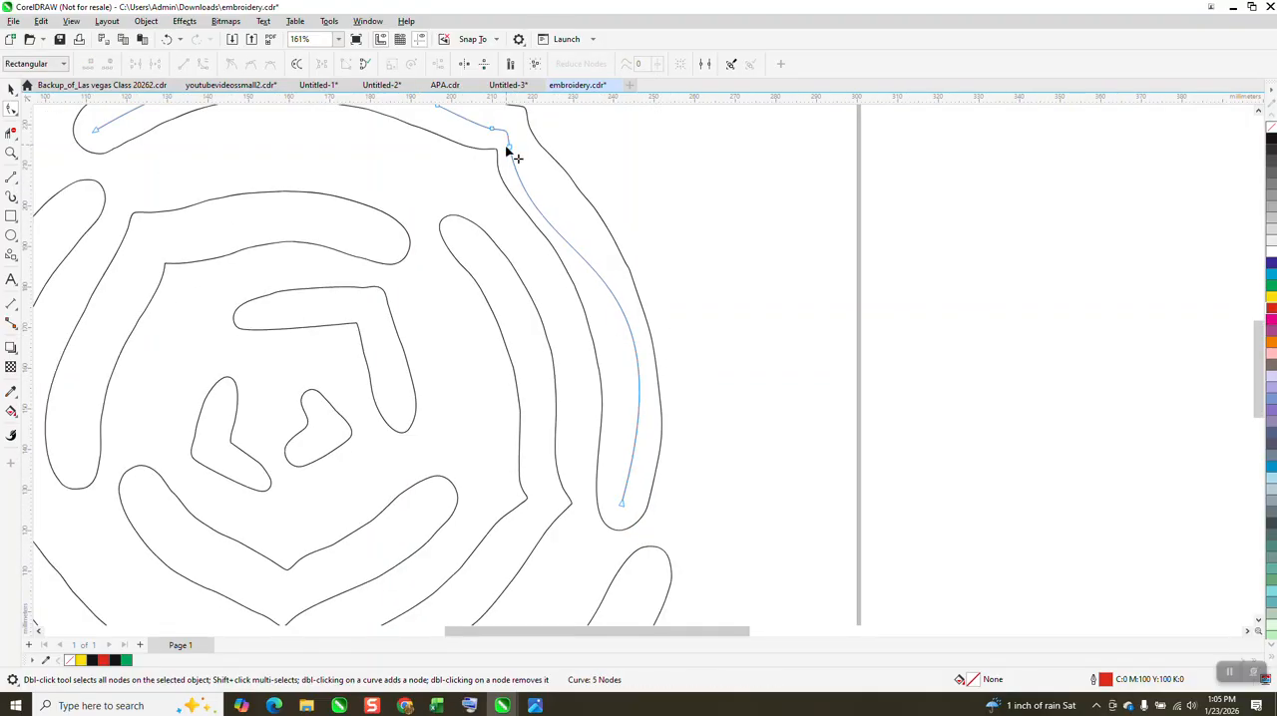
pyautogui.doubleClick(522, 189)
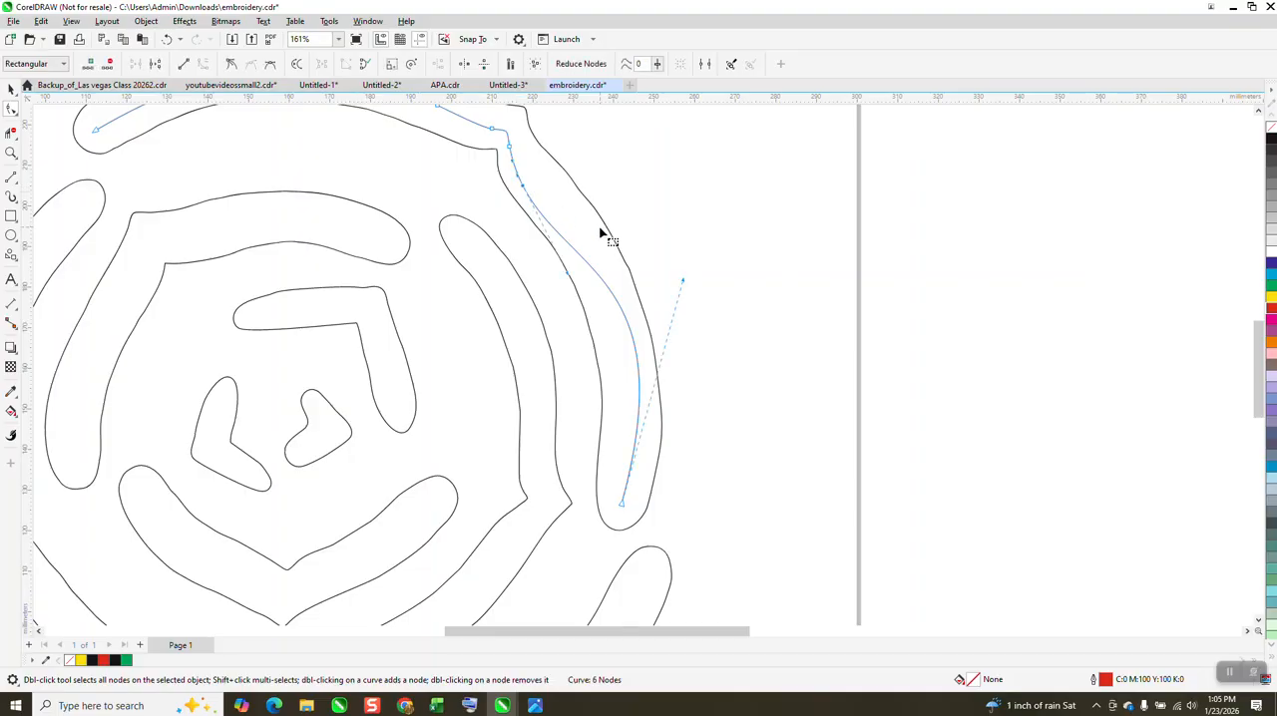
pyautogui.moveTo(567, 280); pyautogui.dragTo(548, 205)
pyautogui.moveTo(683, 283); pyautogui.dragTo(655, 290)
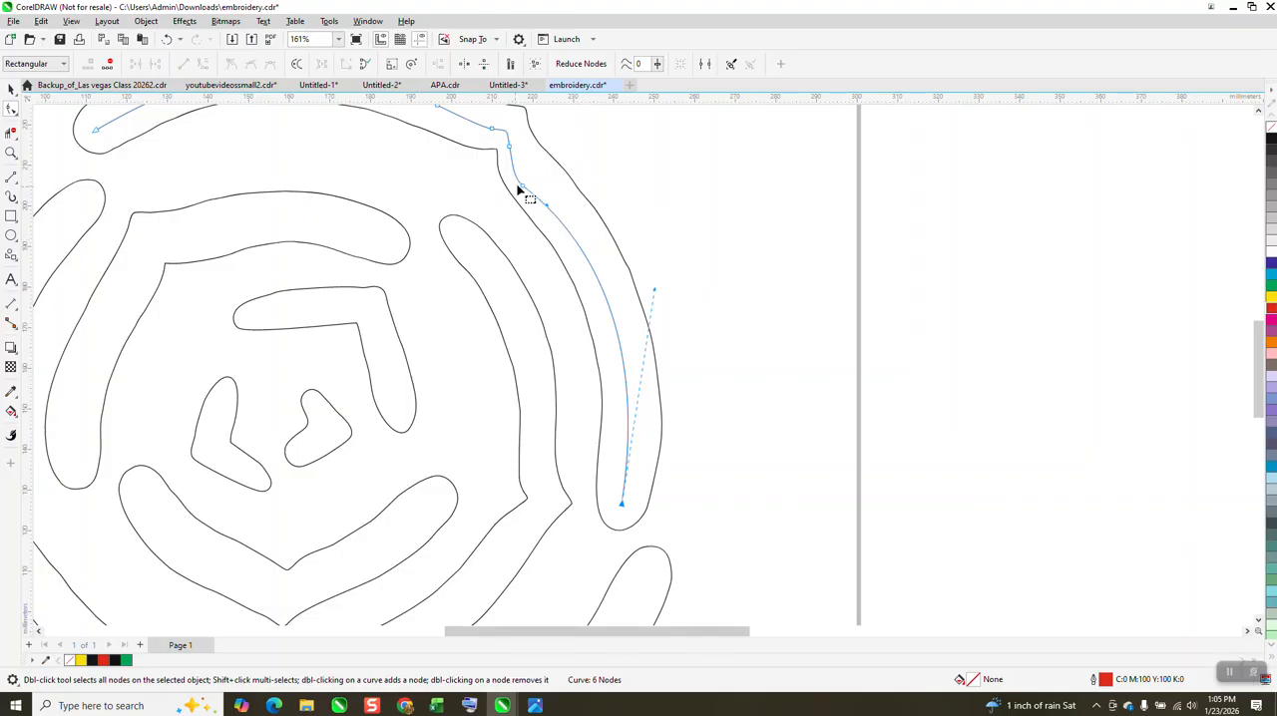
pyautogui.moveTo(521, 187); pyautogui.dragTo(529, 178)
# Step: Shift the node below the band's corner slightly outward and adjust its handle to smooth the red curve's bend
pyautogui.scroll(-1, 590, 217)
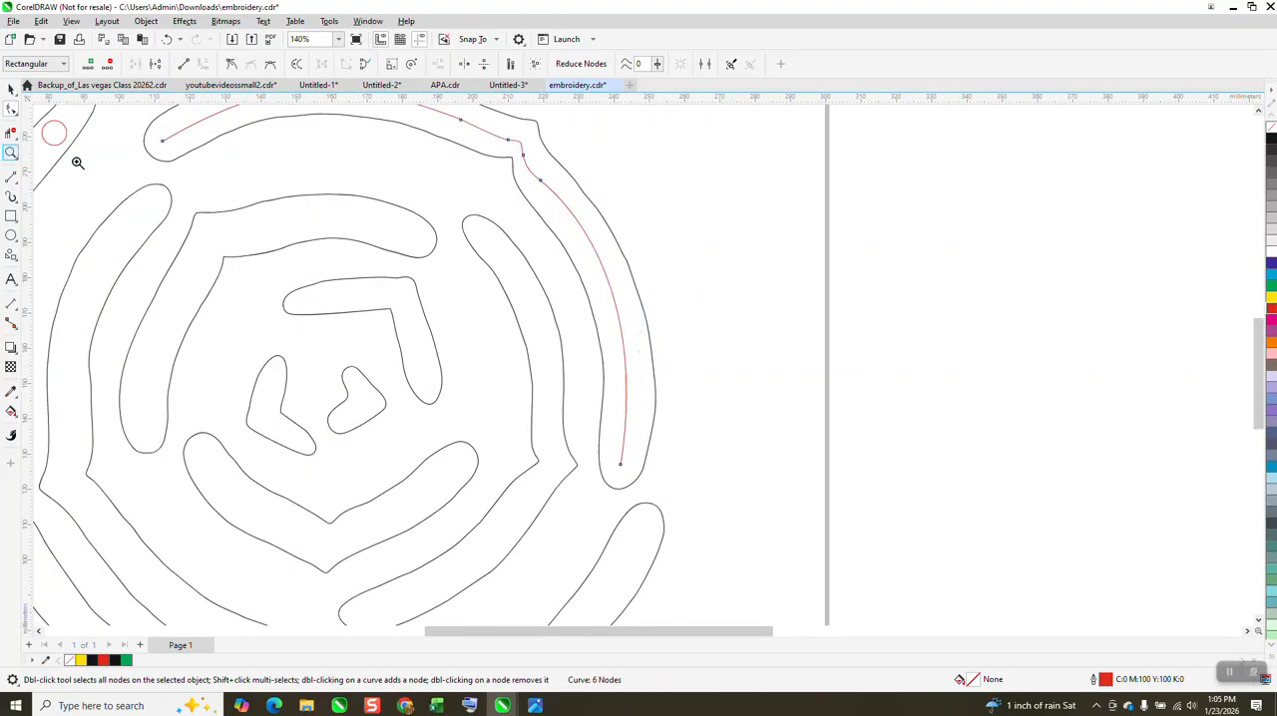
pyautogui.click(11, 153)
pyautogui.scroll(-1, 459, 193)
pyautogui.moveTo(587, 229); pyautogui.dragTo(586, 230)
pyautogui.click(10, 110)
pyautogui.moveTo(686, 177); pyautogui.dragTo(599, 305)
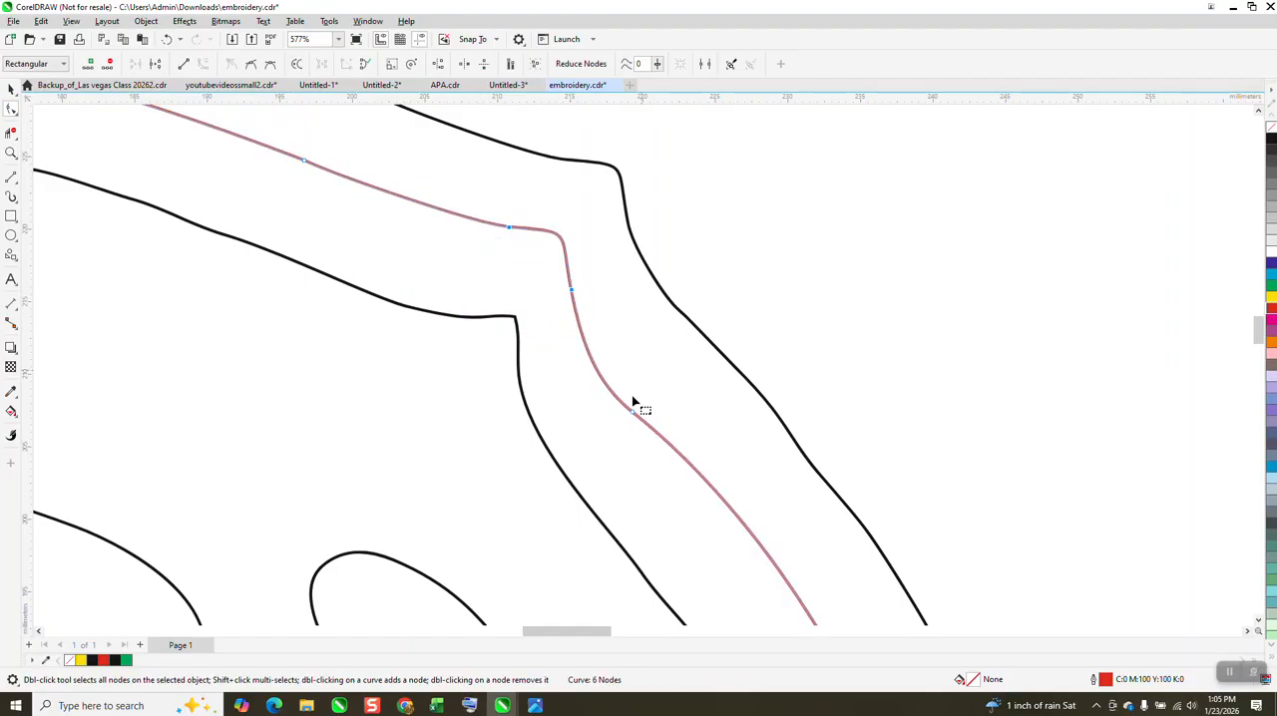
pyautogui.moveTo(639, 419); pyautogui.dragTo(622, 399)
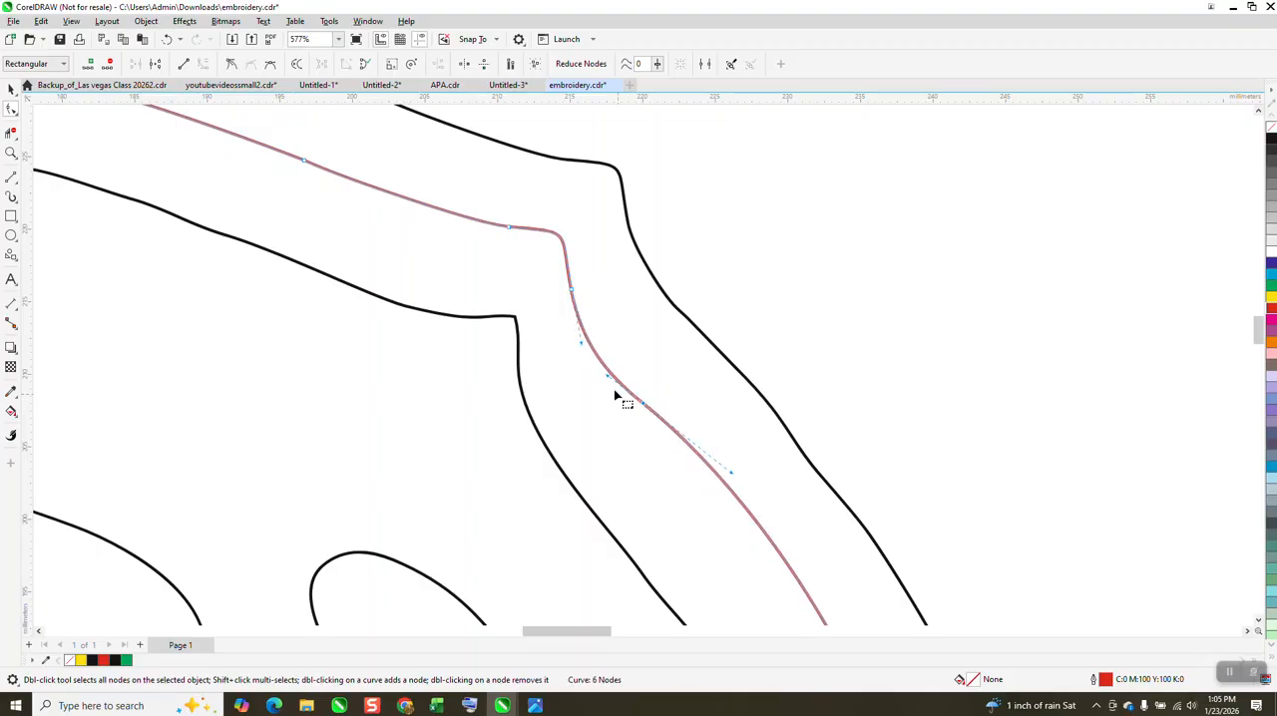
# Step: Move the finished red curve 300 mm right, off the page, and place the spare 7 mm circle just above it
pyautogui.scroll(-1, 529, 337)
pyautogui.scroll(-4, 529, 337)
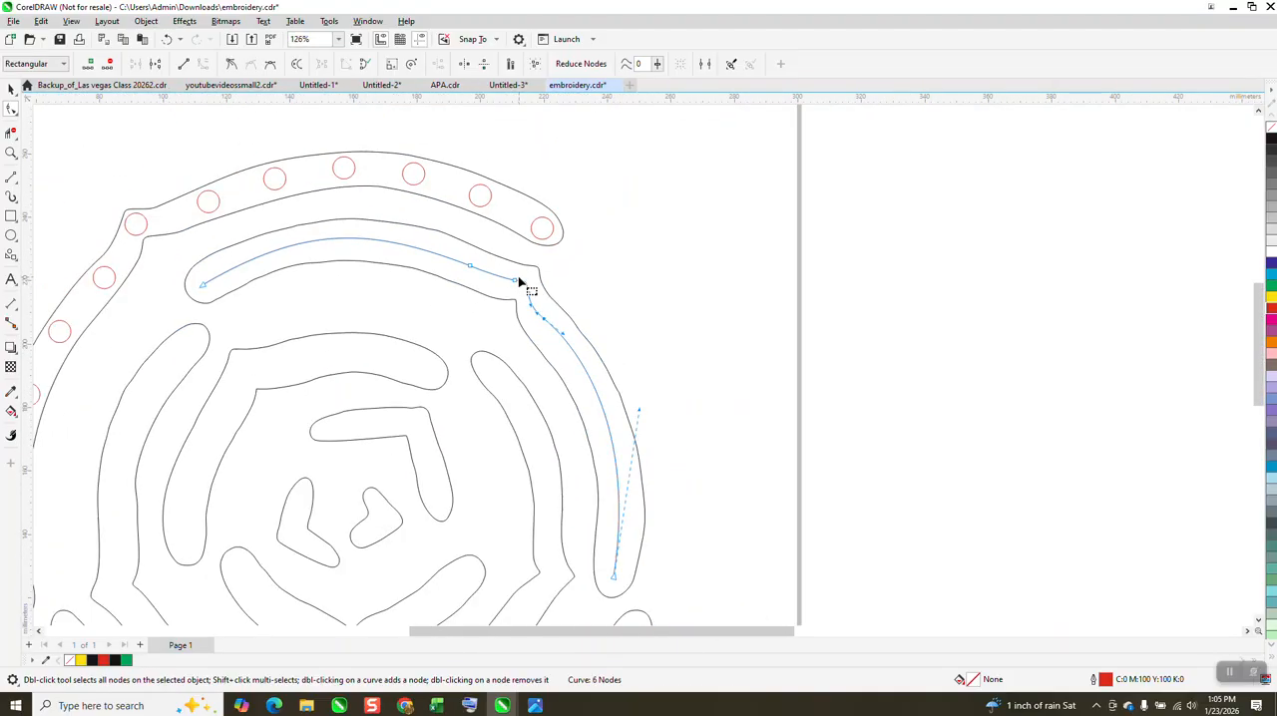
pyautogui.click(11, 89)
pyautogui.press('Right')
pyautogui.scroll(-2, 603, 384)
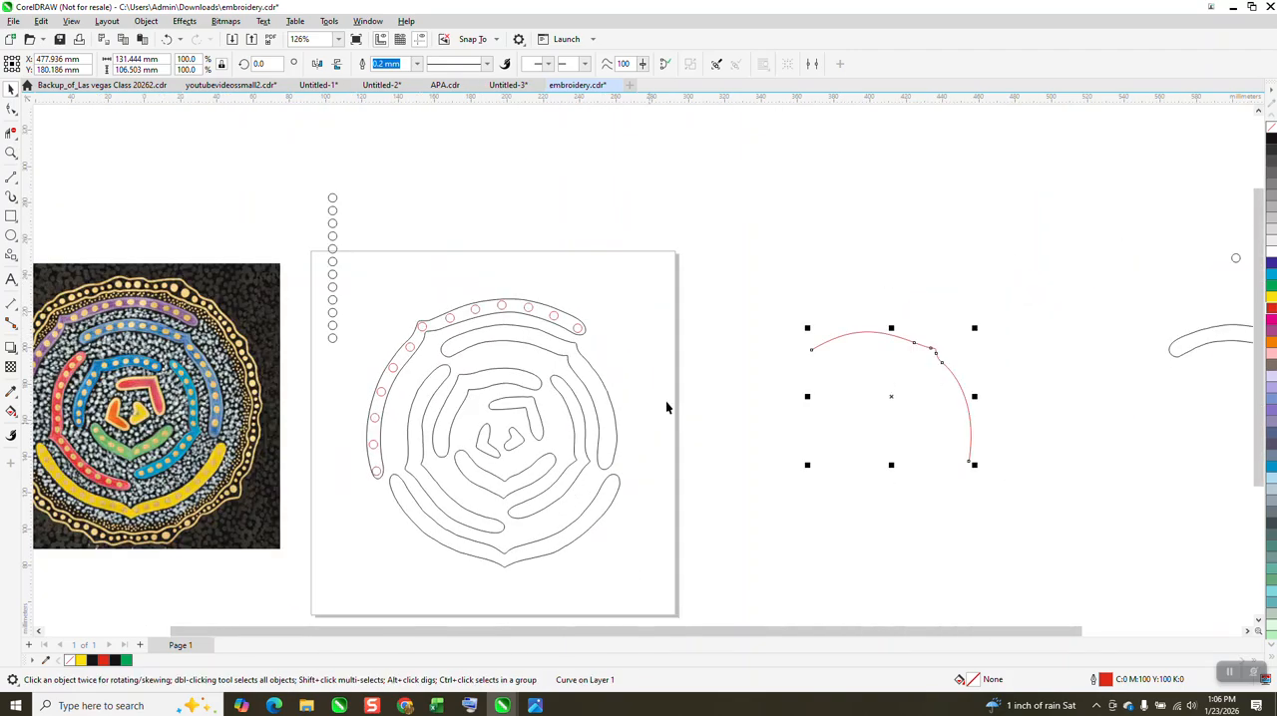
pyautogui.moveTo(1238, 262); pyautogui.dragTo(893, 294)
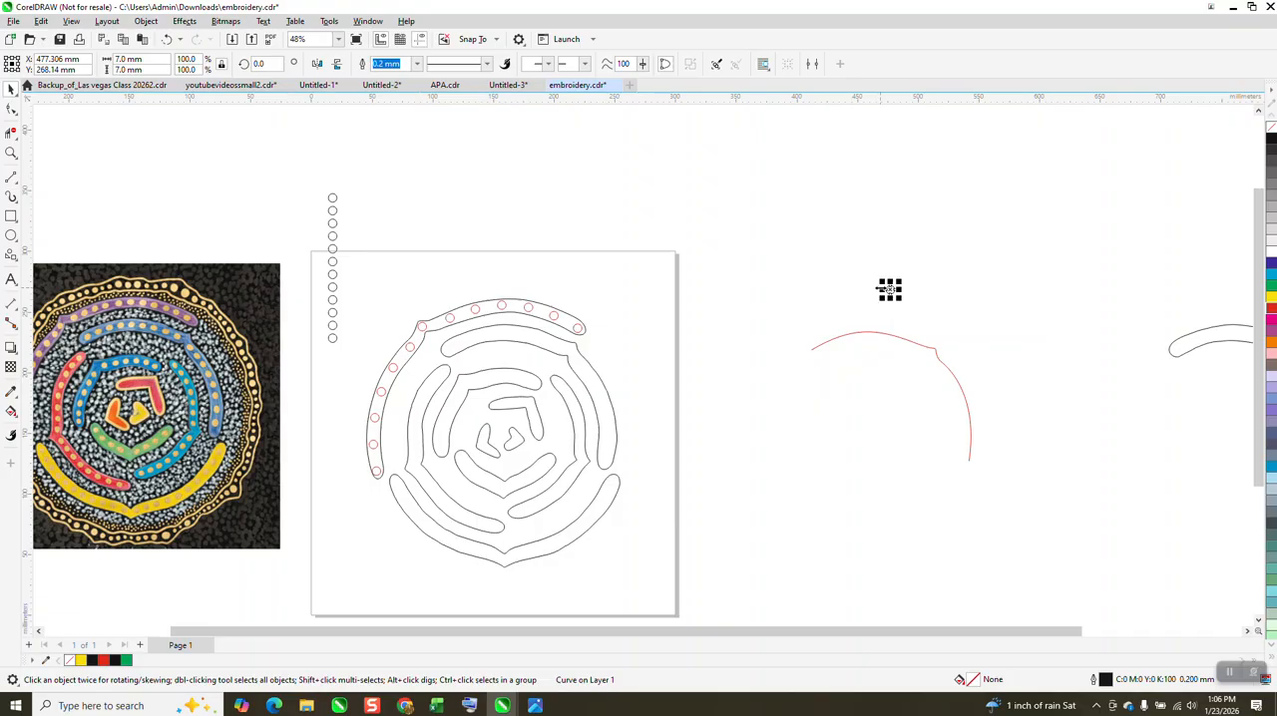
# Step: Fit the circle to the red curve with Fit Objects to Path, using 12 duplicates and uniform object spacing
pyautogui.click(146, 21)
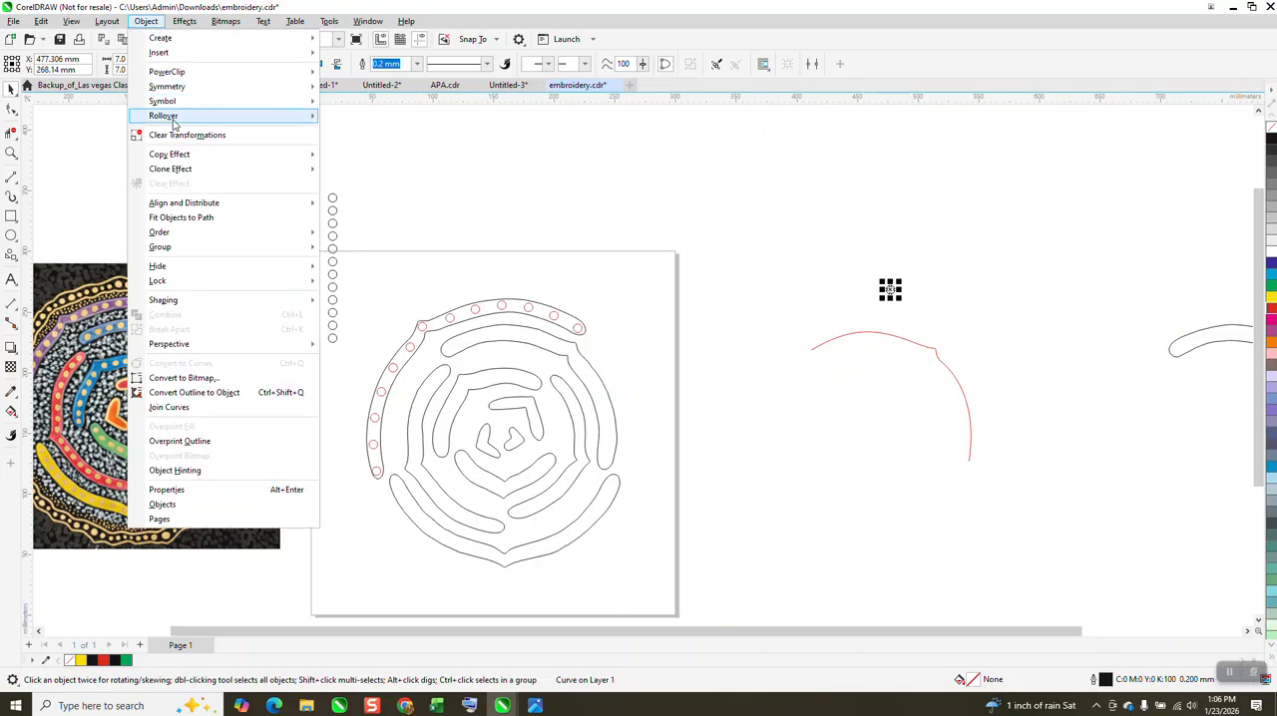
pyautogui.moveTo(172, 120)
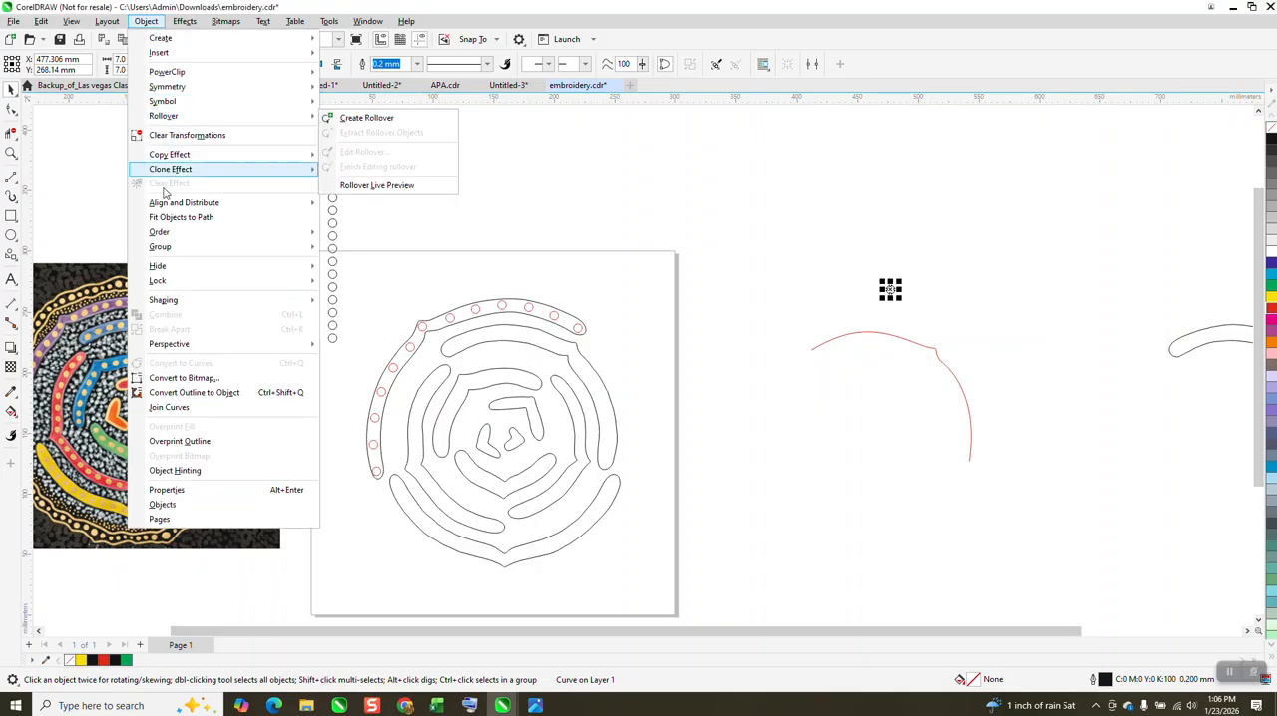
pyautogui.click(173, 218)
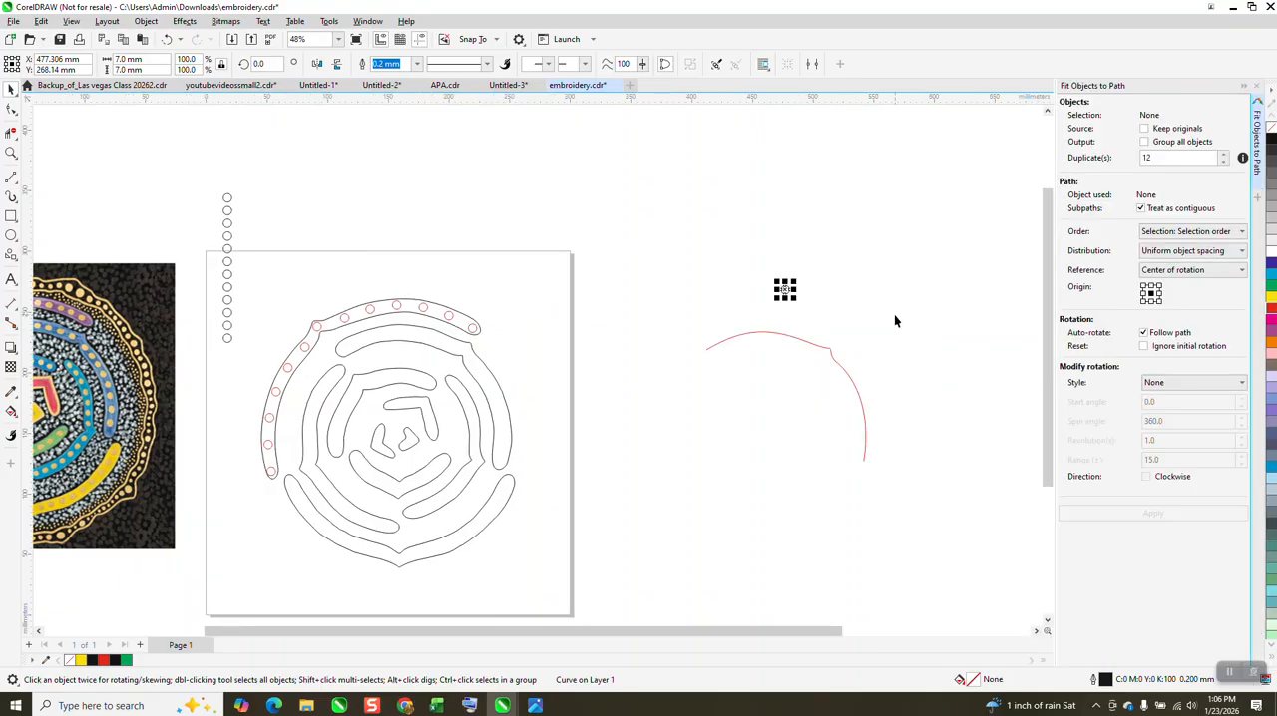
pyautogui.click(848, 379)
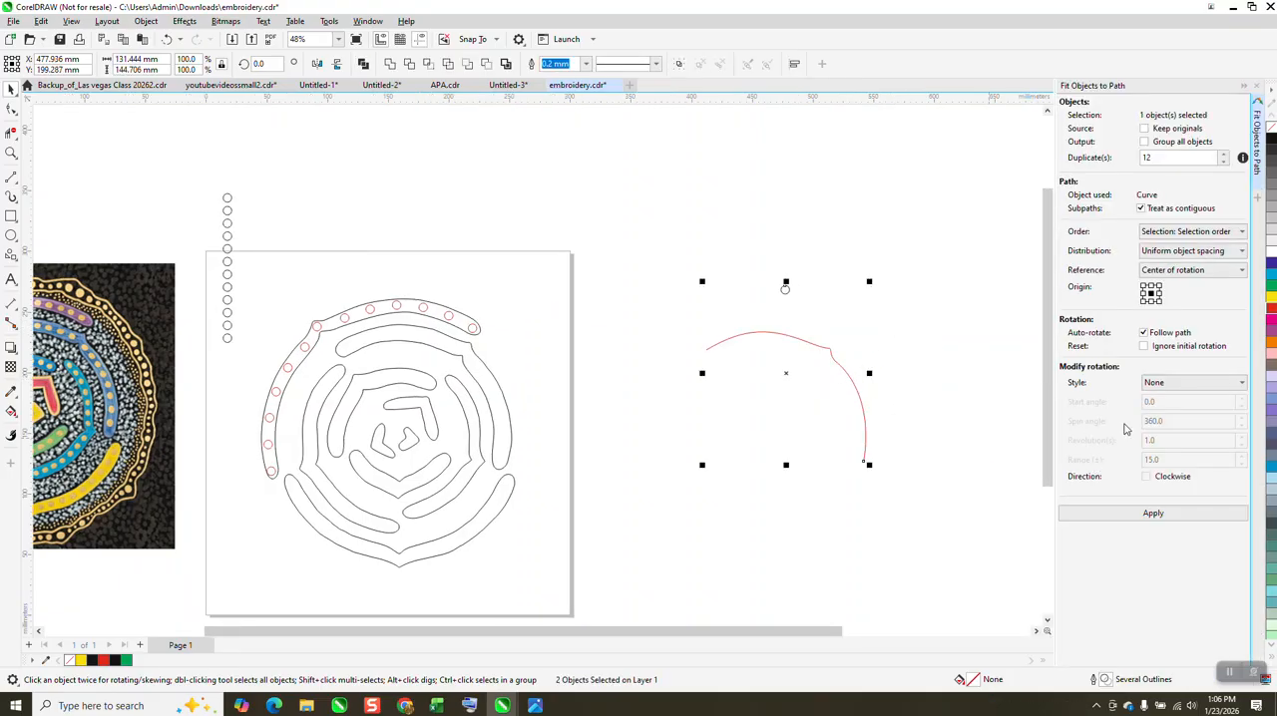
pyautogui.click(1157, 517)
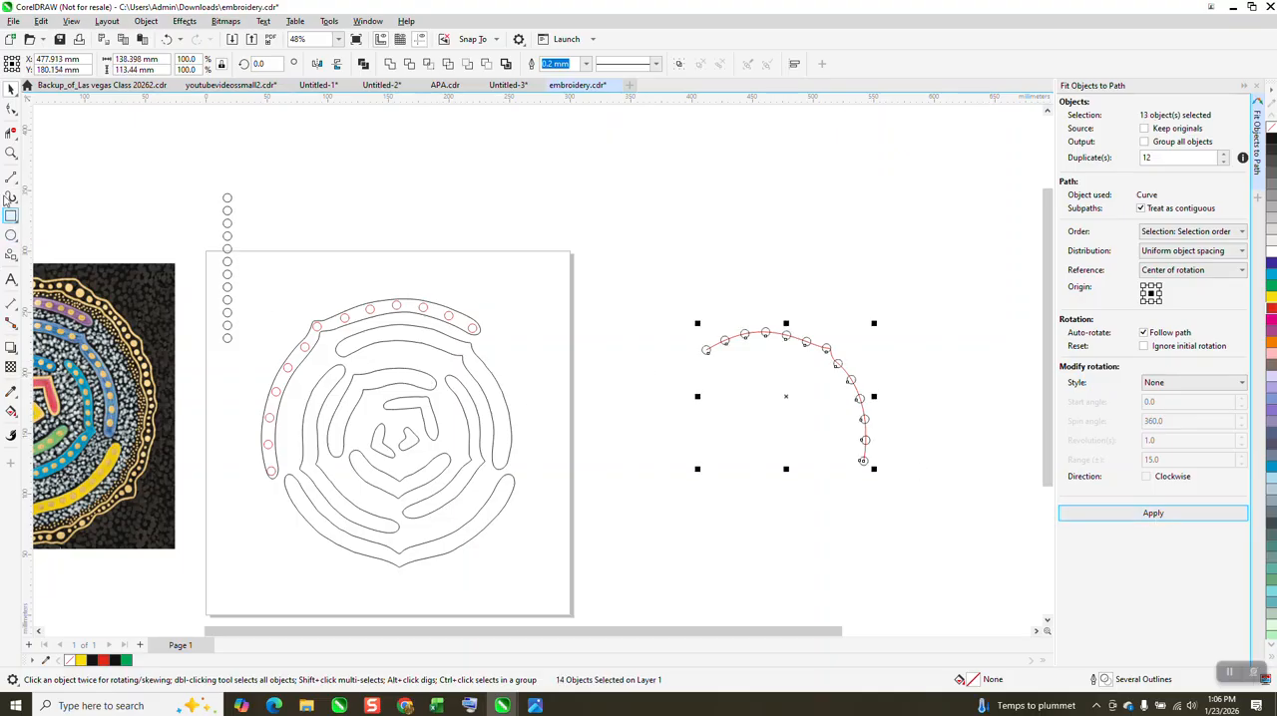
# Step: Check the circles around the curve's bend and move only the red curve 300 mm right, into the spare copy of the band
pyautogui.click(11, 152)
pyautogui.moveTo(790, 329); pyautogui.dragTo(867, 399)
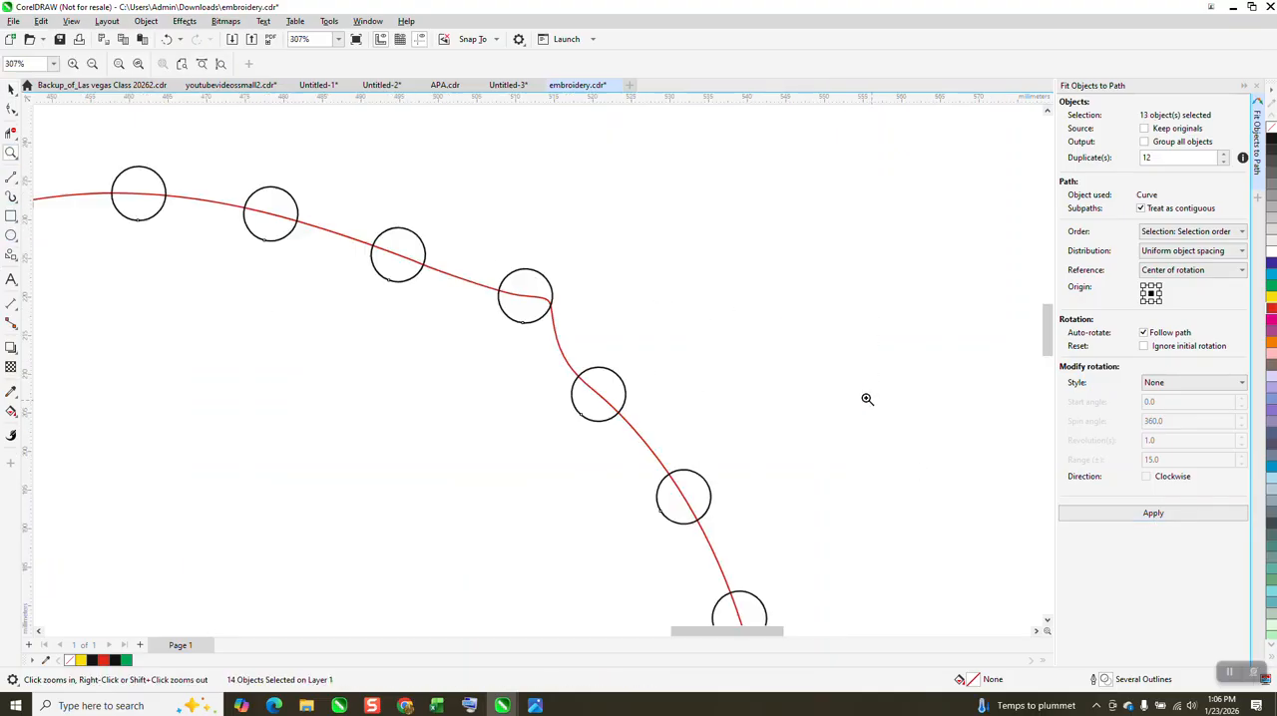
pyautogui.scroll(-6, 578, 345)
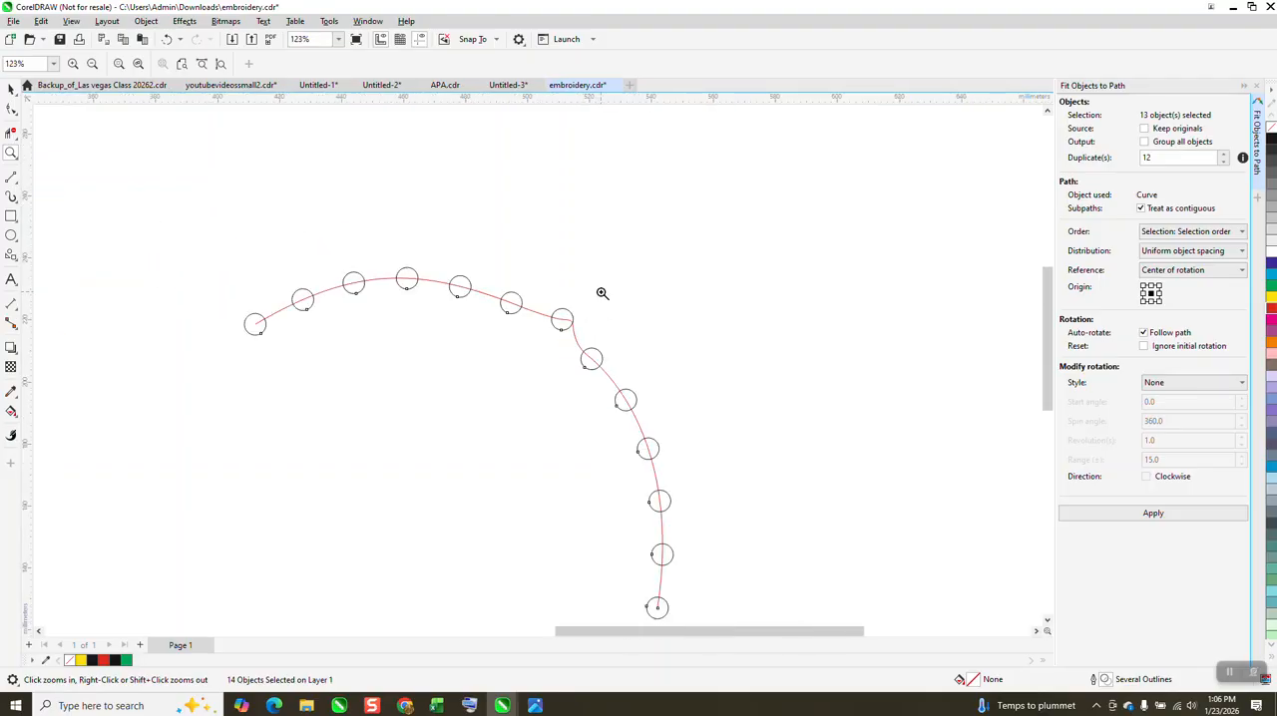
pyautogui.click(11, 87)
pyautogui.click(520, 212)
pyautogui.click(524, 283)
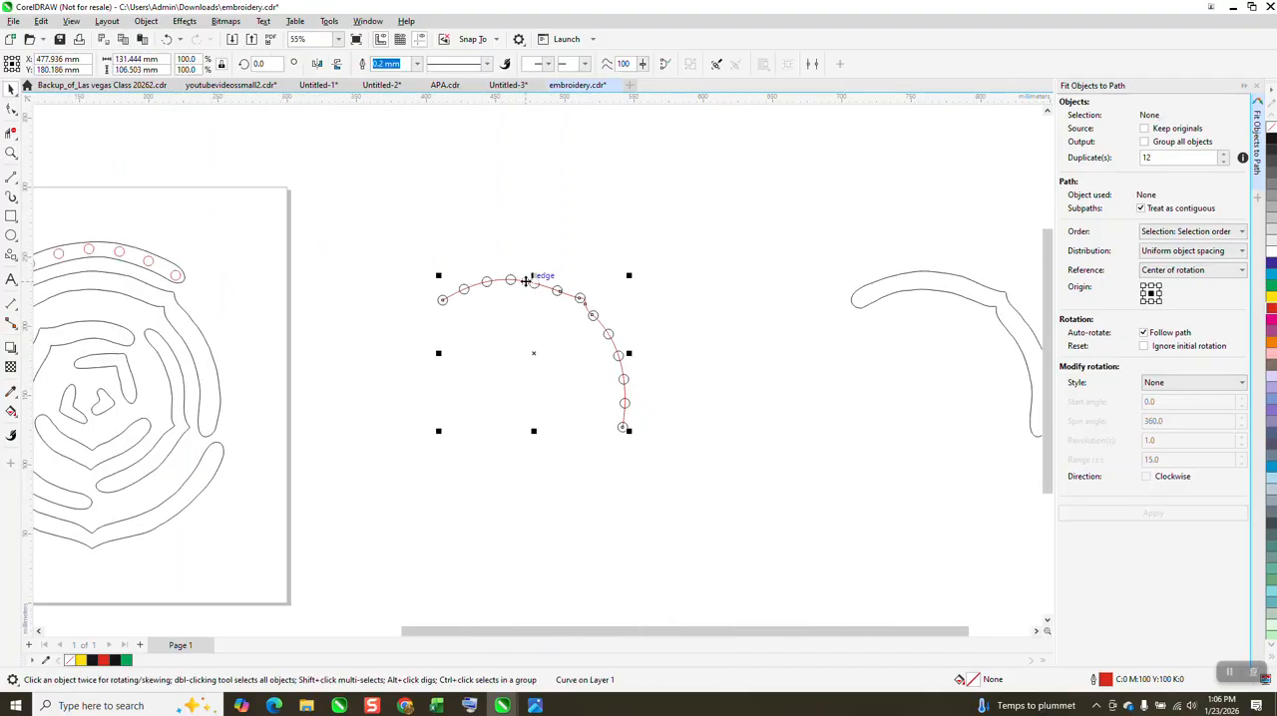
pyautogui.hotkey('ctrl', 'z')
# Step: Move all the fitted circles 300 mm left into the design's second band and give them a red outline
pyautogui.moveTo(395, 229); pyautogui.dragTo(737, 499)
pyautogui.press('Left')
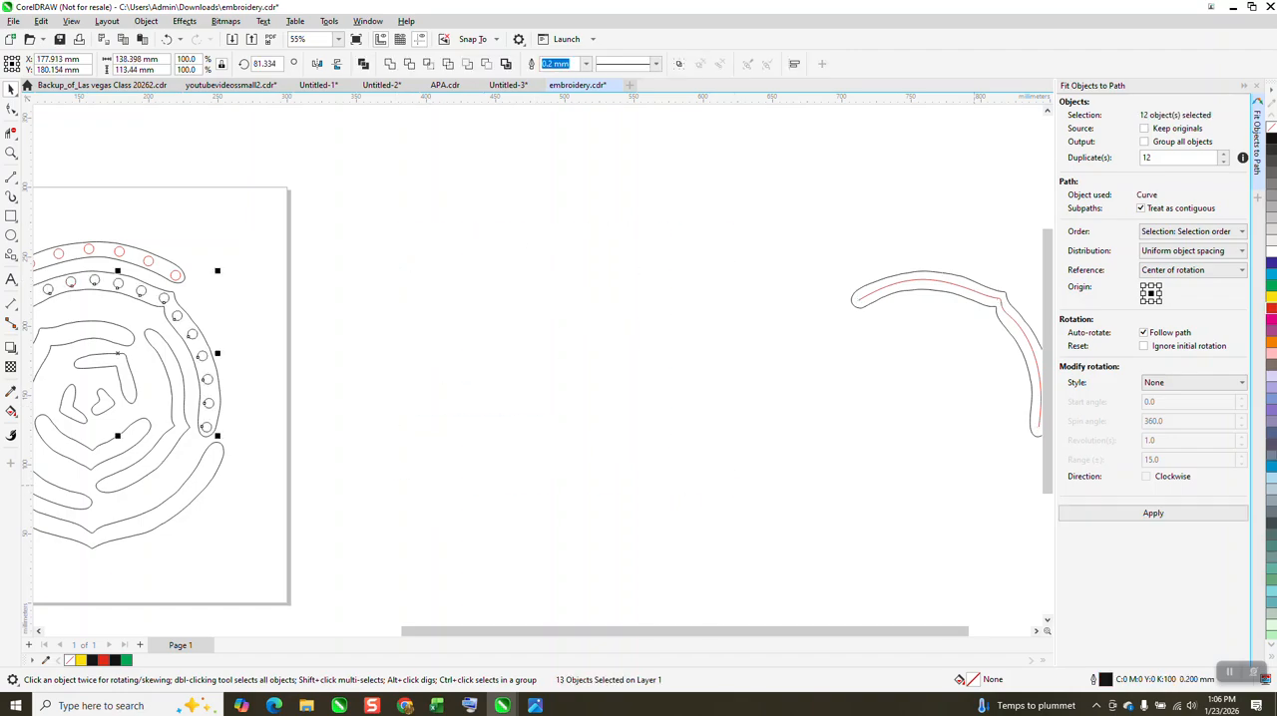
pyautogui.rightClick(1271, 315)
# Step: Reposition the three circles around the second band's corner so they sit centred and evenly spaced through the bend
pyautogui.click(10, 151)
pyautogui.scroll(-2, 160, 224)
pyautogui.moveTo(93, 215); pyautogui.dragTo(273, 388)
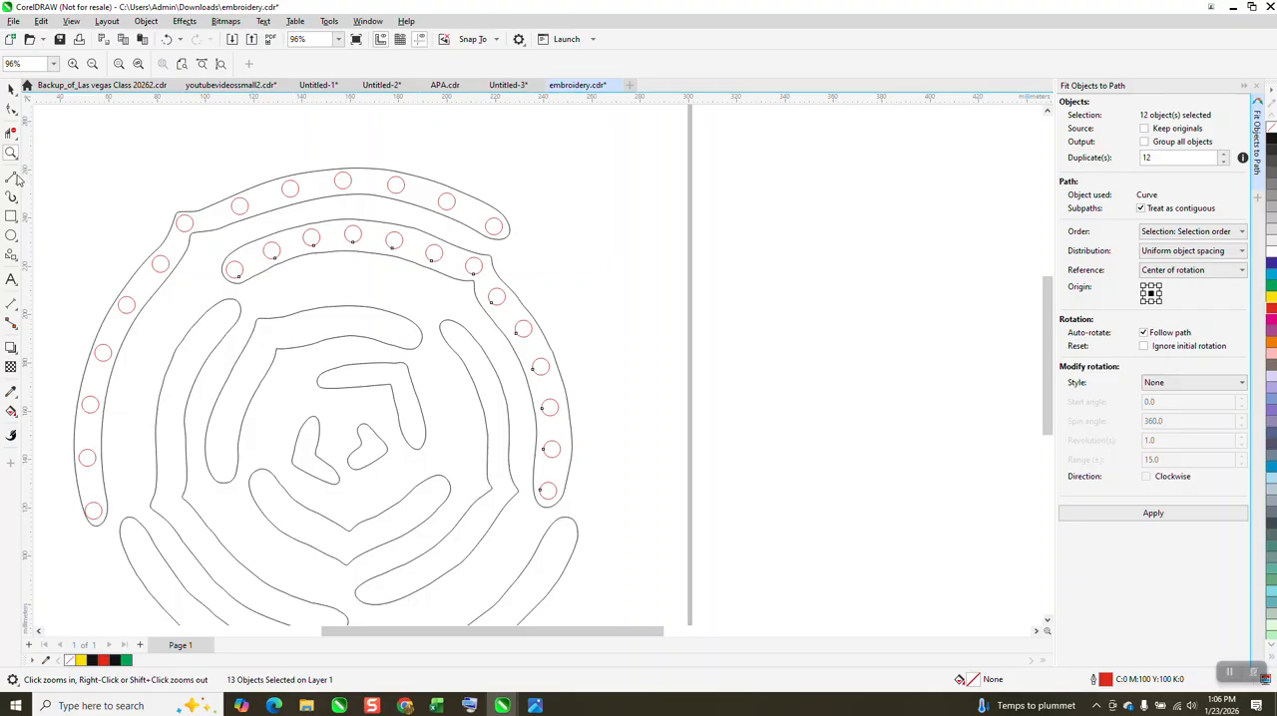
pyautogui.moveTo(341, 196); pyautogui.dragTo(566, 356)
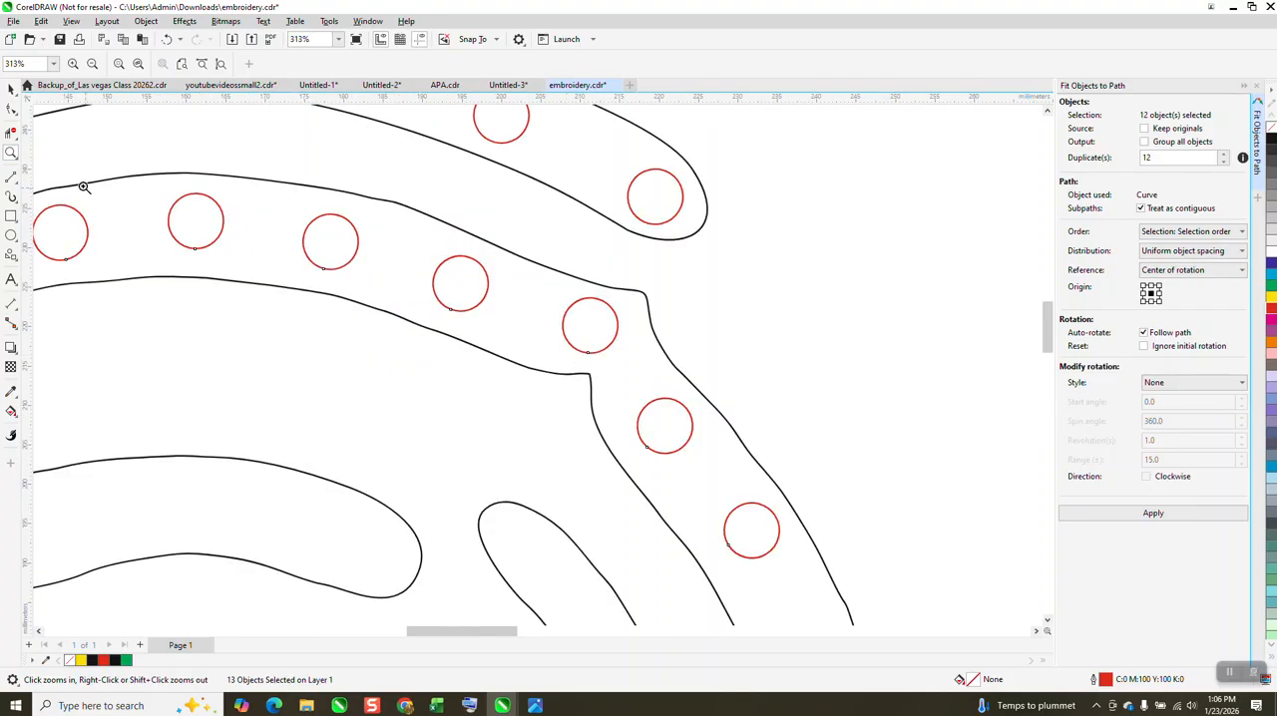
pyautogui.click(11, 89)
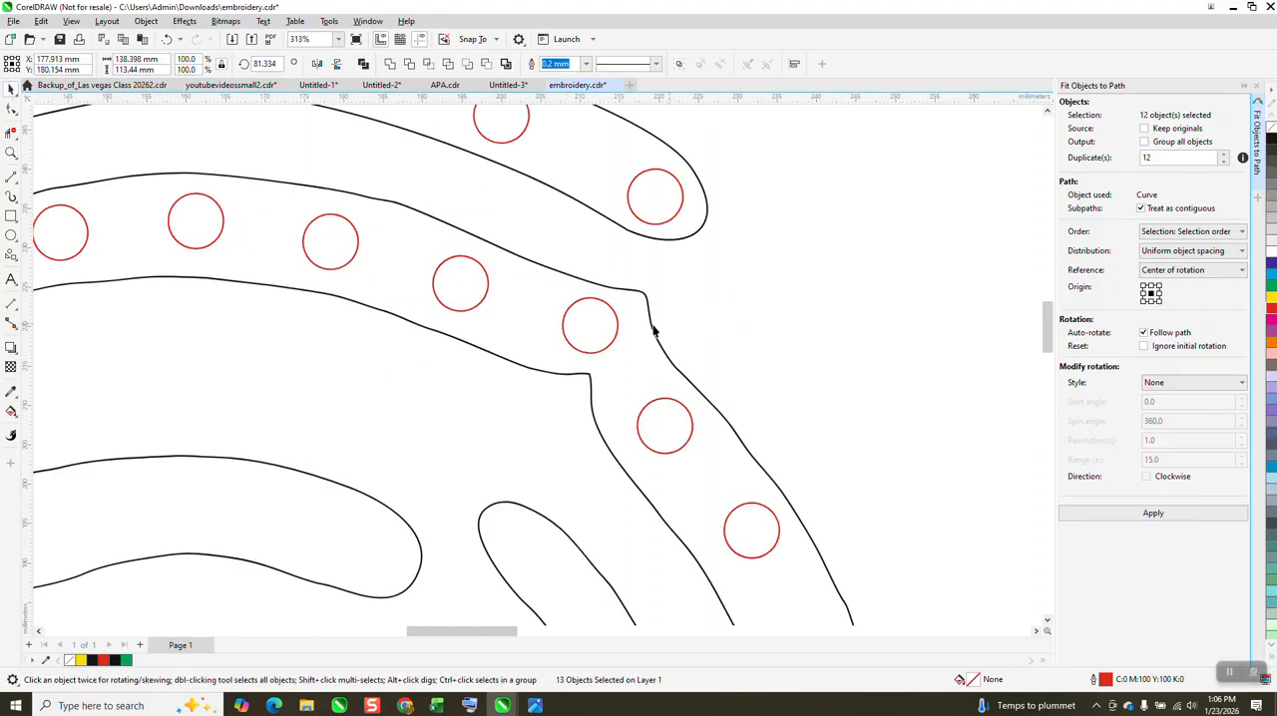
pyautogui.press('Escape')
pyautogui.moveTo(616, 340); pyautogui.dragTo(633, 352)
pyautogui.moveTo(485, 304); pyautogui.dragTo(493, 304)
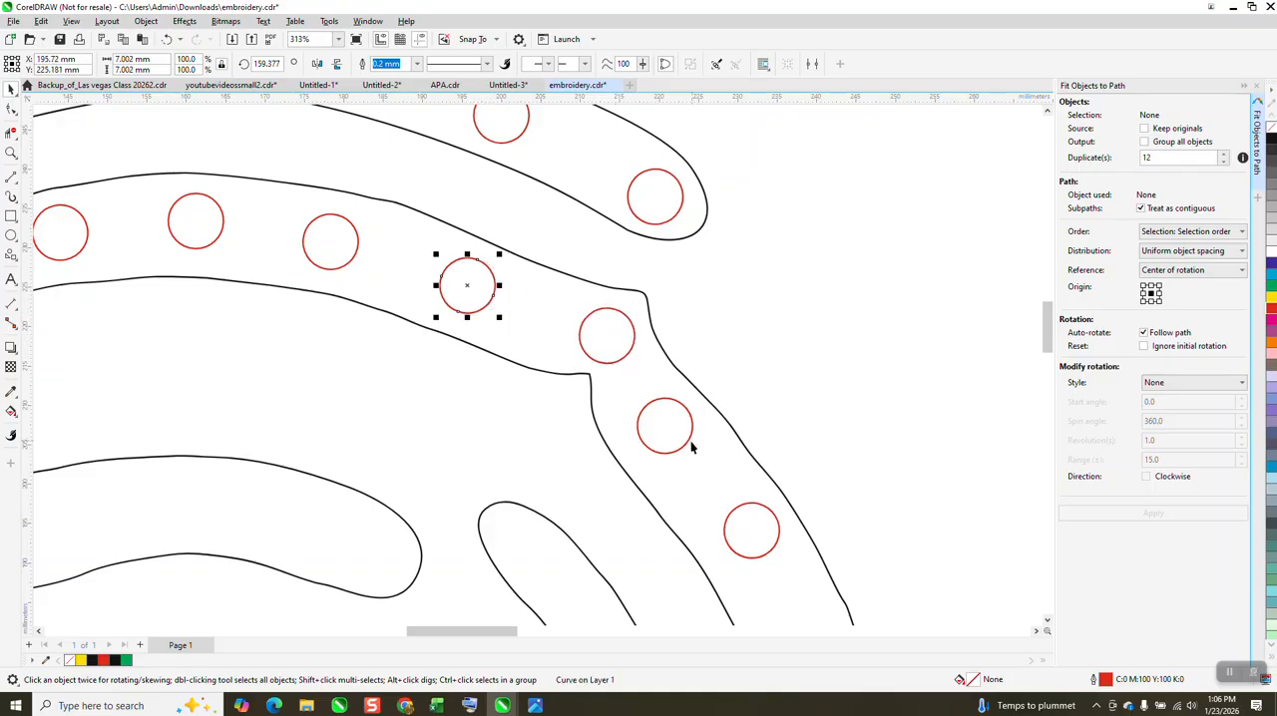
pyautogui.moveTo(684, 450); pyautogui.dragTo(693, 457)
# Step: Move the circle in the second band's left rounded tip slightly up and inward, away from the outline
pyautogui.scroll(-1, 716, 390)
pyautogui.scroll(-3, 713, 305)
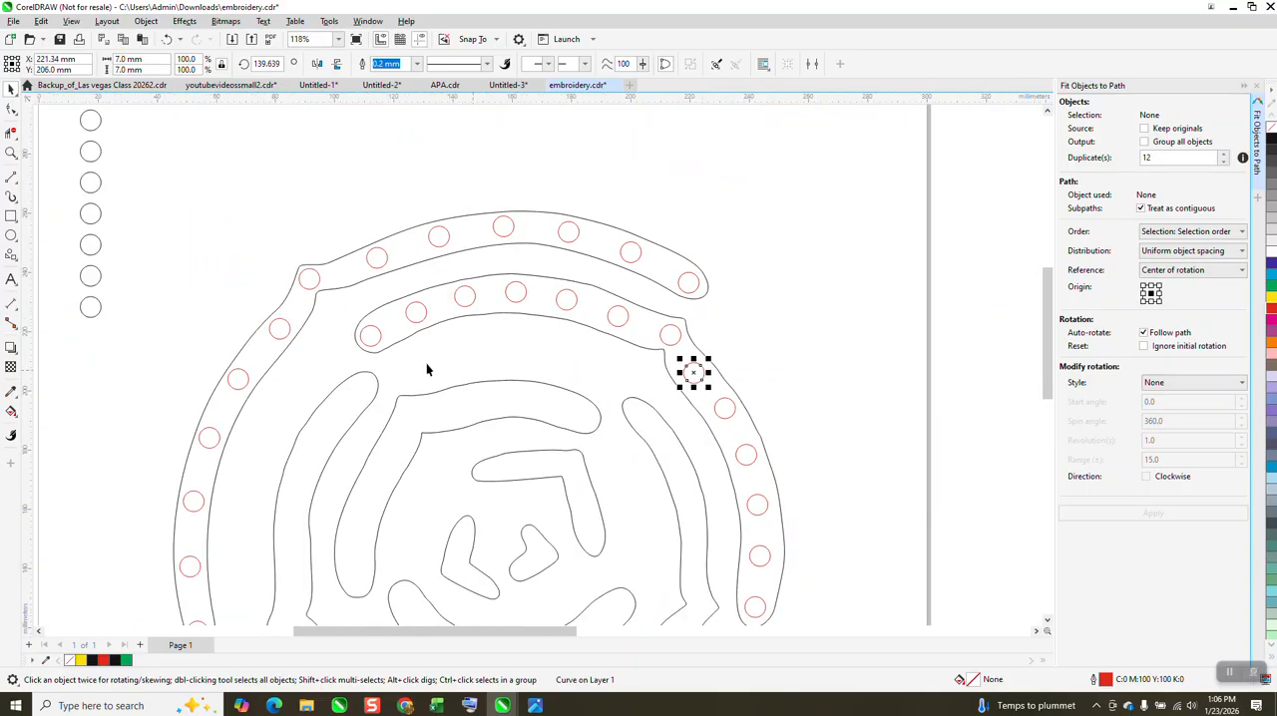
pyautogui.moveTo(380, 347); pyautogui.dragTo(387, 338)
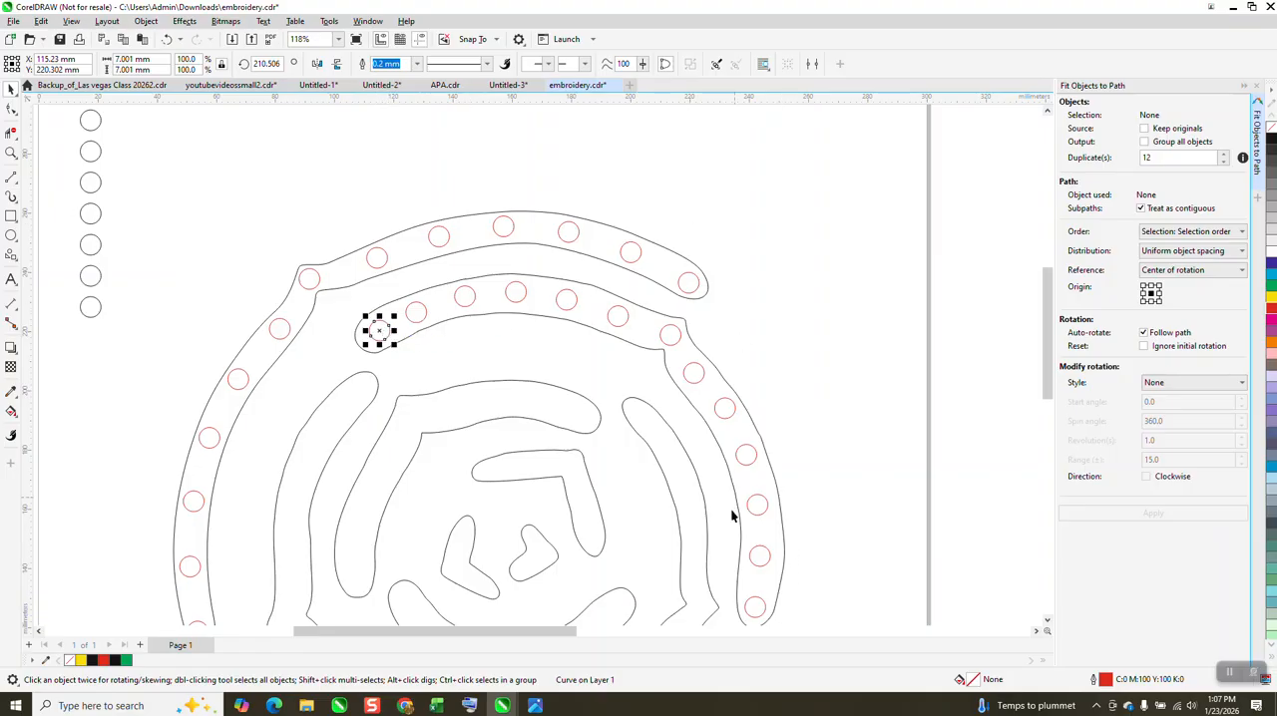
# Step: Zoom in on the second band's left tip and set the document's nudge distance to 0.1 mm
pyautogui.scroll(-1, 611, 471)
pyautogui.click(11, 152)
pyautogui.moveTo(340, 291); pyautogui.dragTo(486, 400)
pyautogui.click(11, 89)
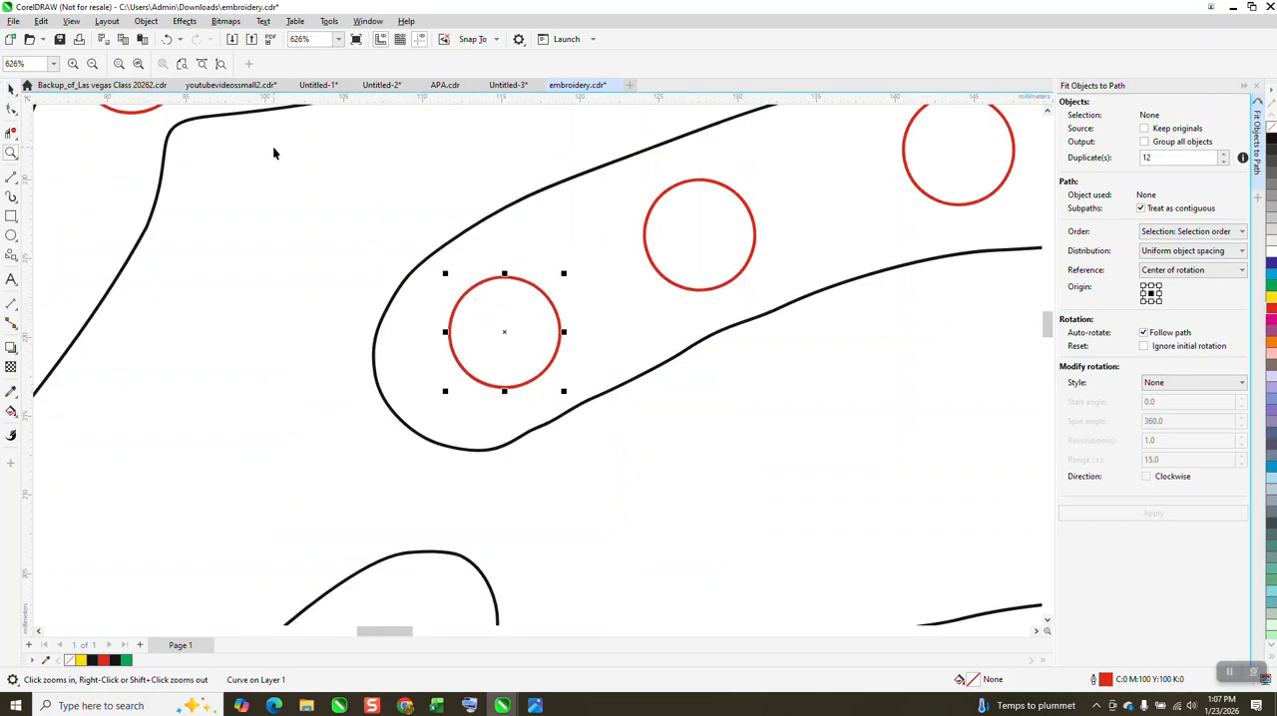
pyautogui.click(272, 145)
pyautogui.moveTo(476, 64); pyautogui.dragTo(409, 83)
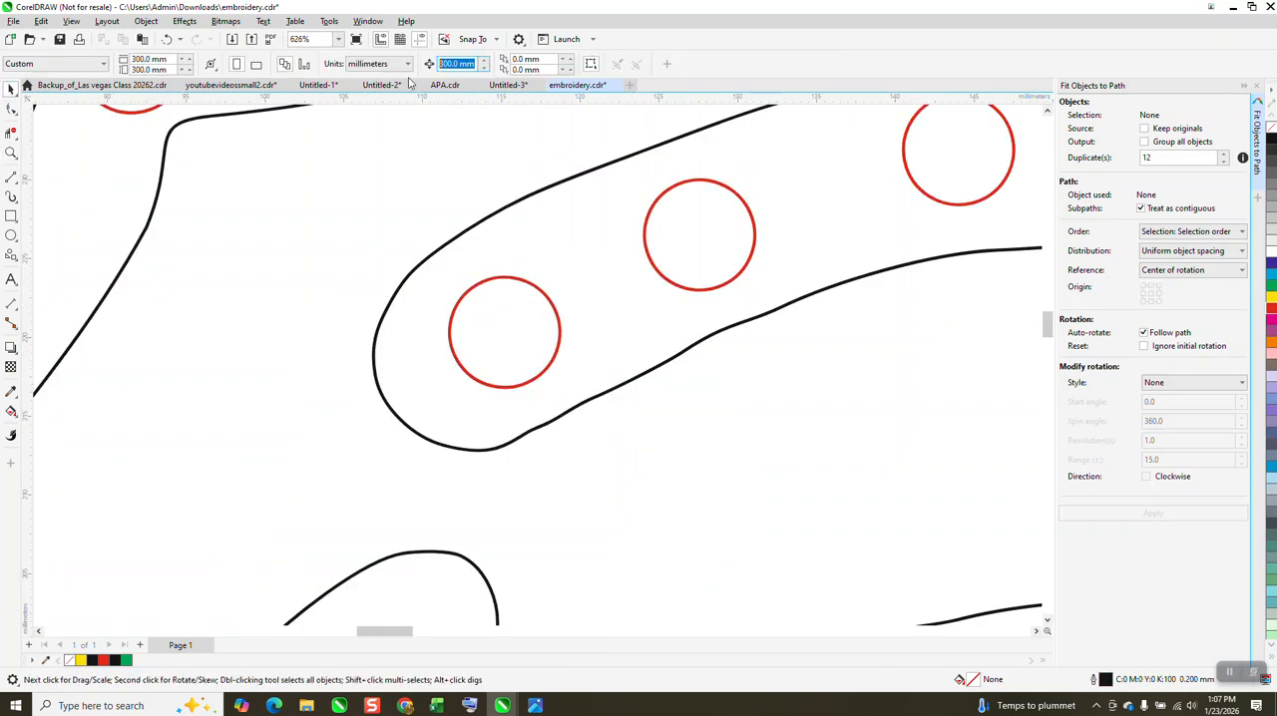
pyautogui.write('.')
pyautogui.press('Return')
# Step: Nudge the circle in the second band's left tip left and down to X 114.33 mm, Y 219.802 mm
pyautogui.click(486, 280)
pyautogui.press('Left')
pyautogui.press('Left')
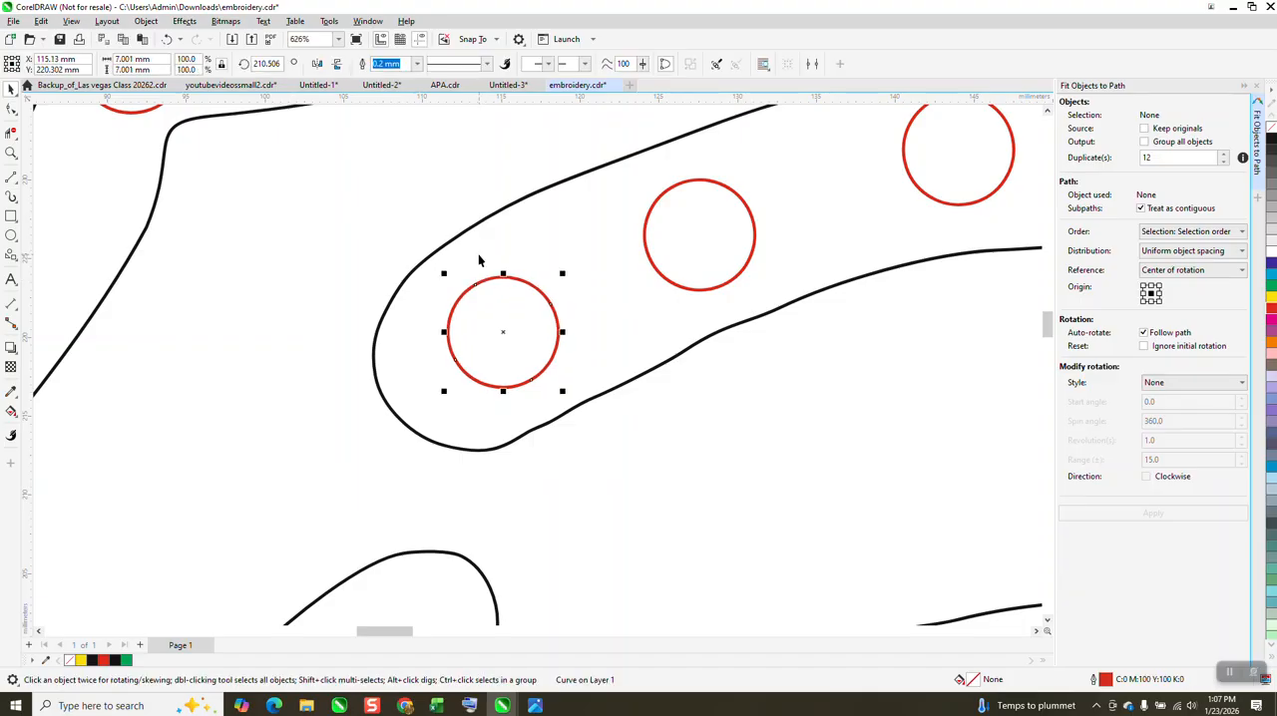
pyautogui.press('Down')
pyautogui.press('Down')
pyautogui.press('Left')
pyautogui.press('Left')
pyautogui.press('Left')
pyautogui.press('Left')
pyautogui.press('Left')
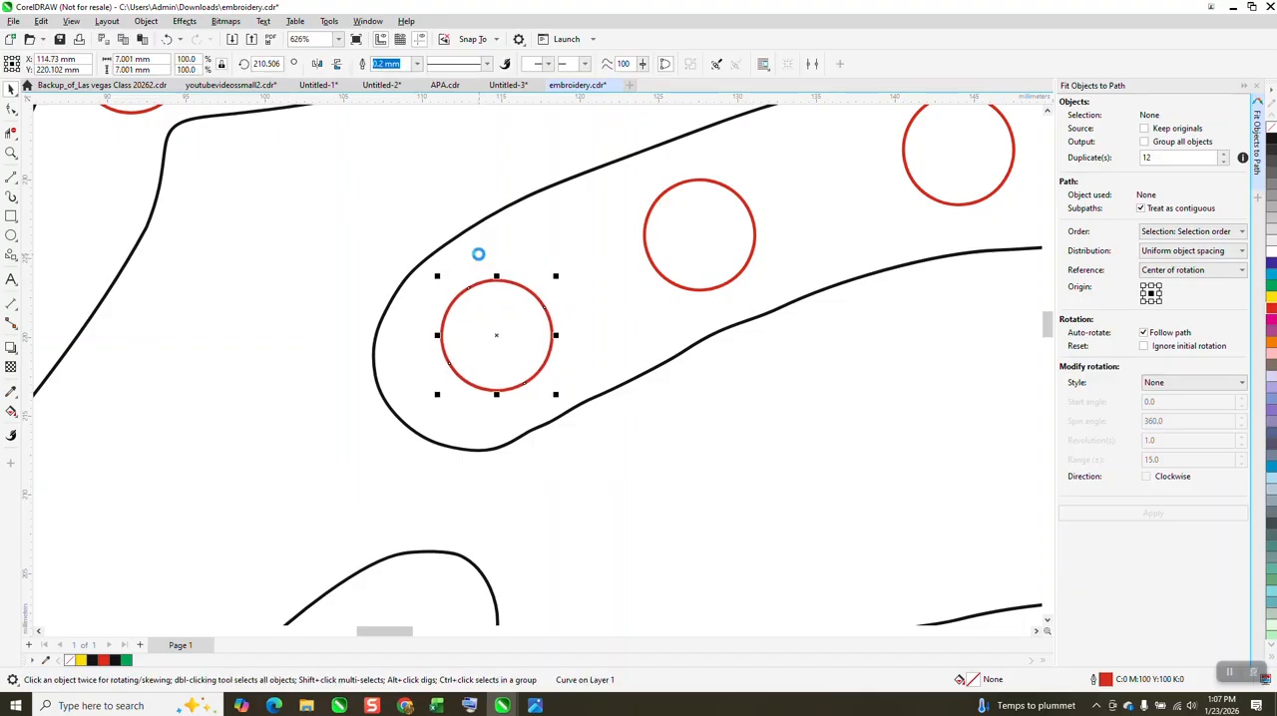
pyautogui.press('Down')
pyautogui.press('Down')
pyautogui.press('Left')
pyautogui.press('Left')
pyautogui.press('Down')
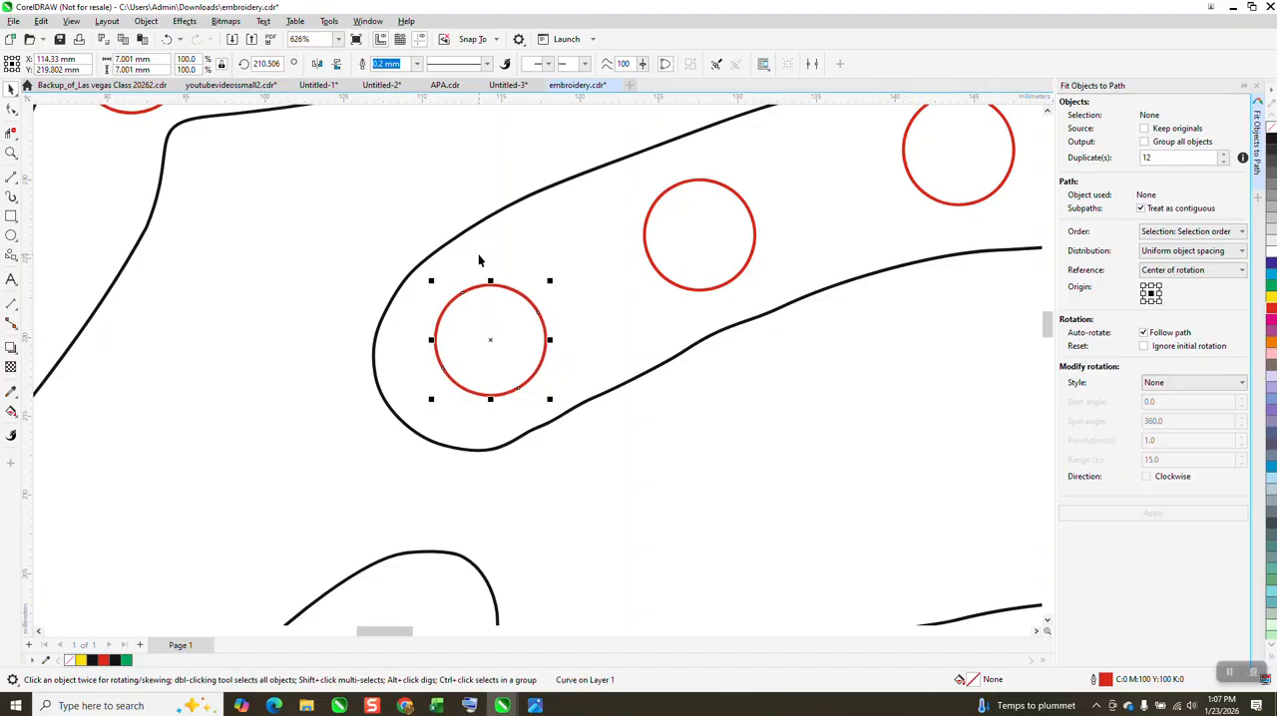
pyautogui.scroll(-7, 479, 263)
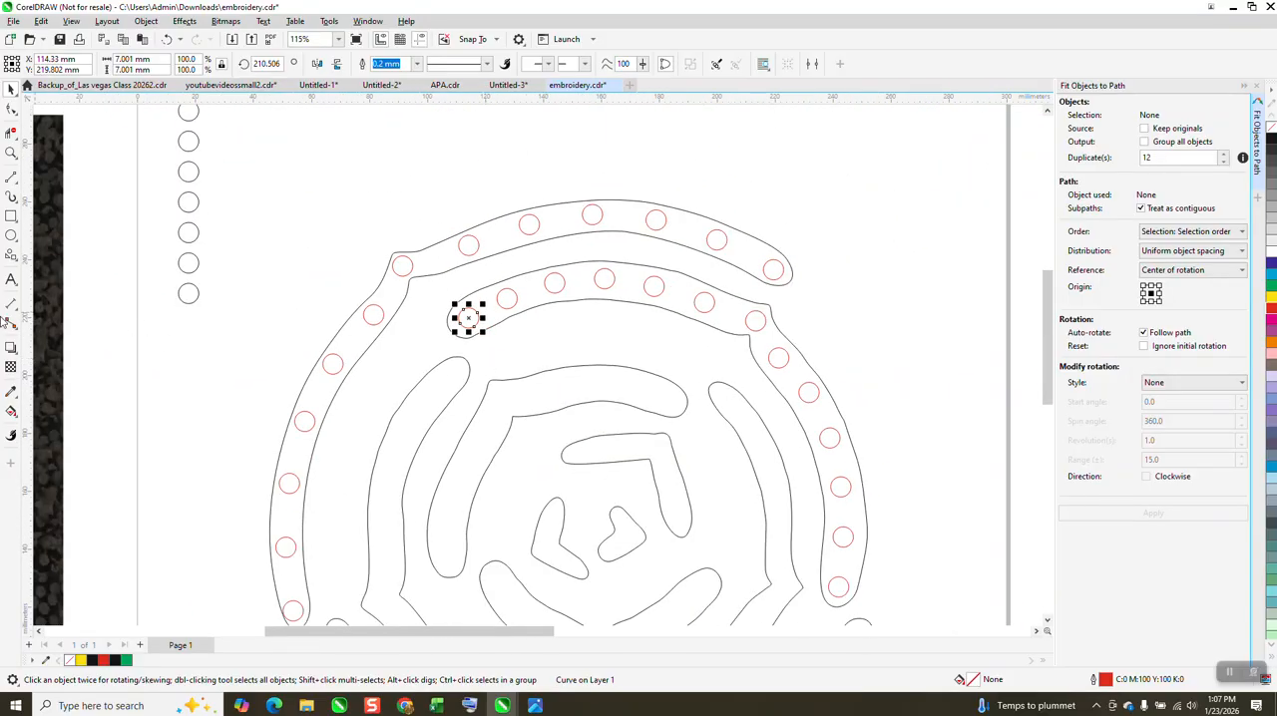
# Step: Fill the second band around its circles with solid blue and no outline using Smart Fill
pyautogui.click(11, 411)
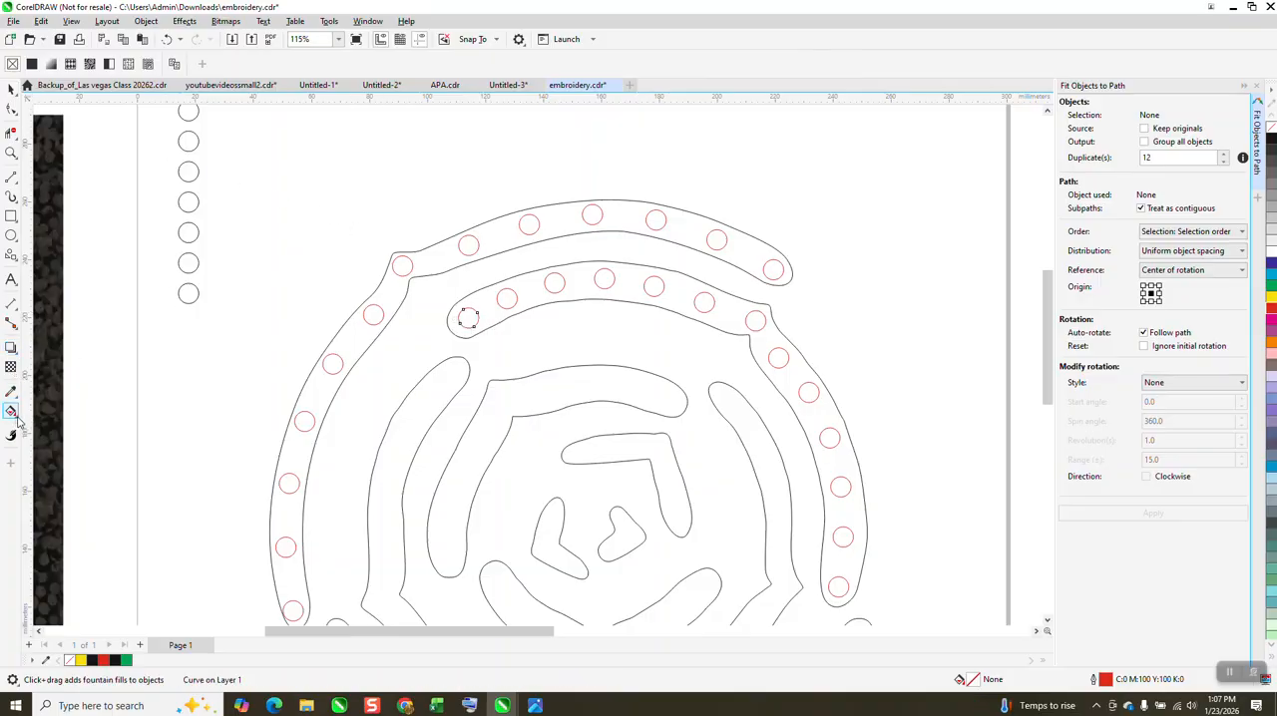
pyautogui.click(18, 422)
pyautogui.click(57, 426)
pyautogui.scroll(-3, 322, 410)
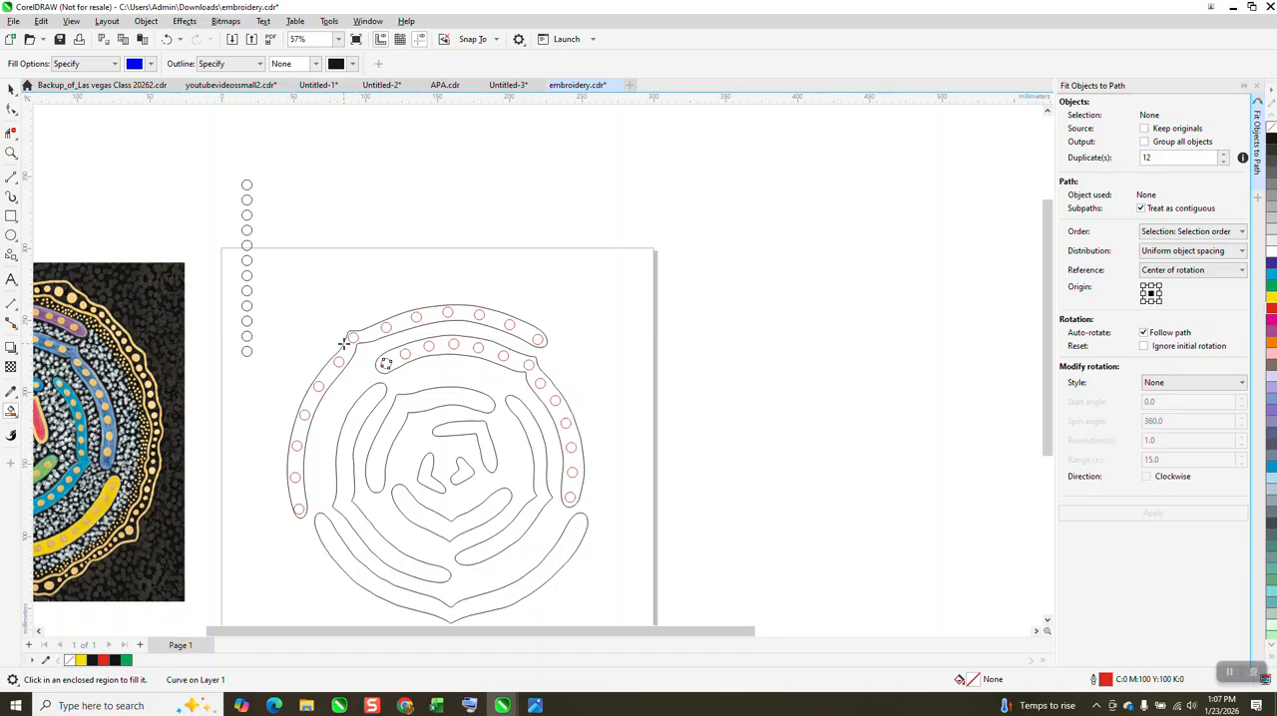
pyautogui.click(418, 348)
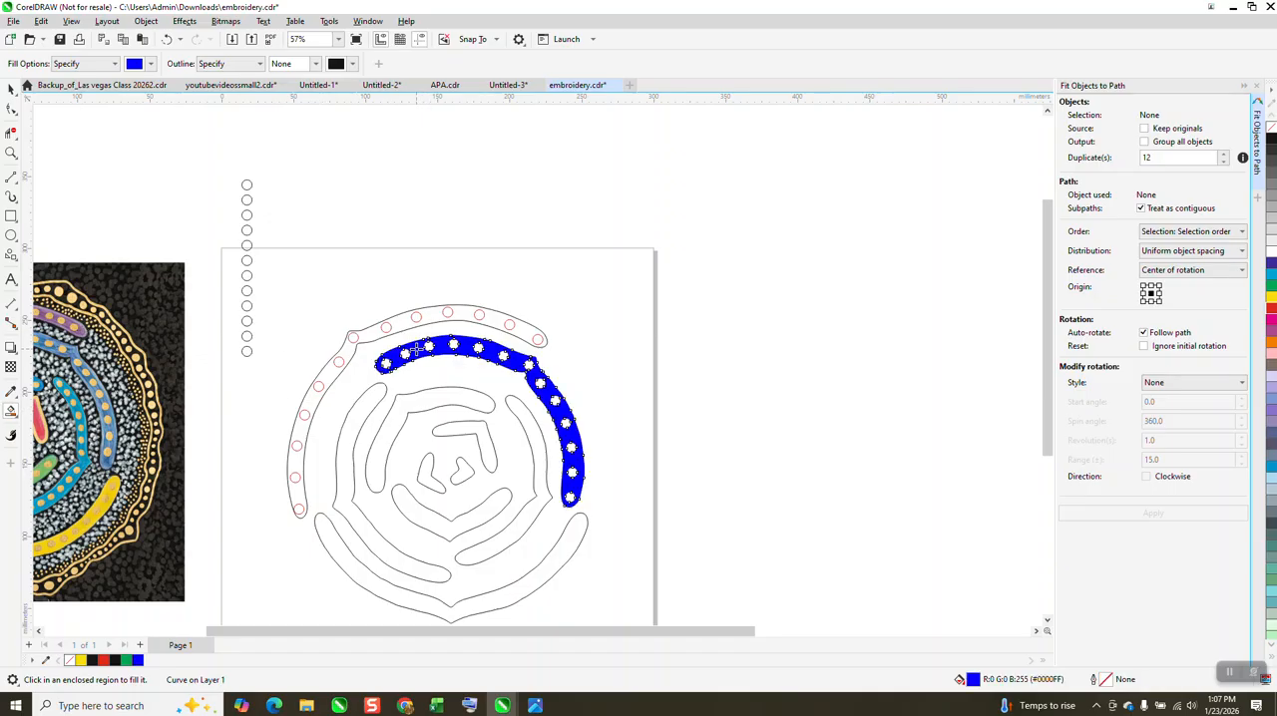
# Step: Set the Smart Fill colour to yellow and fill all thirteen circles inside the blue second band
pyautogui.click(12, 152)
pyautogui.moveTo(353, 297); pyautogui.dragTo(755, 571)
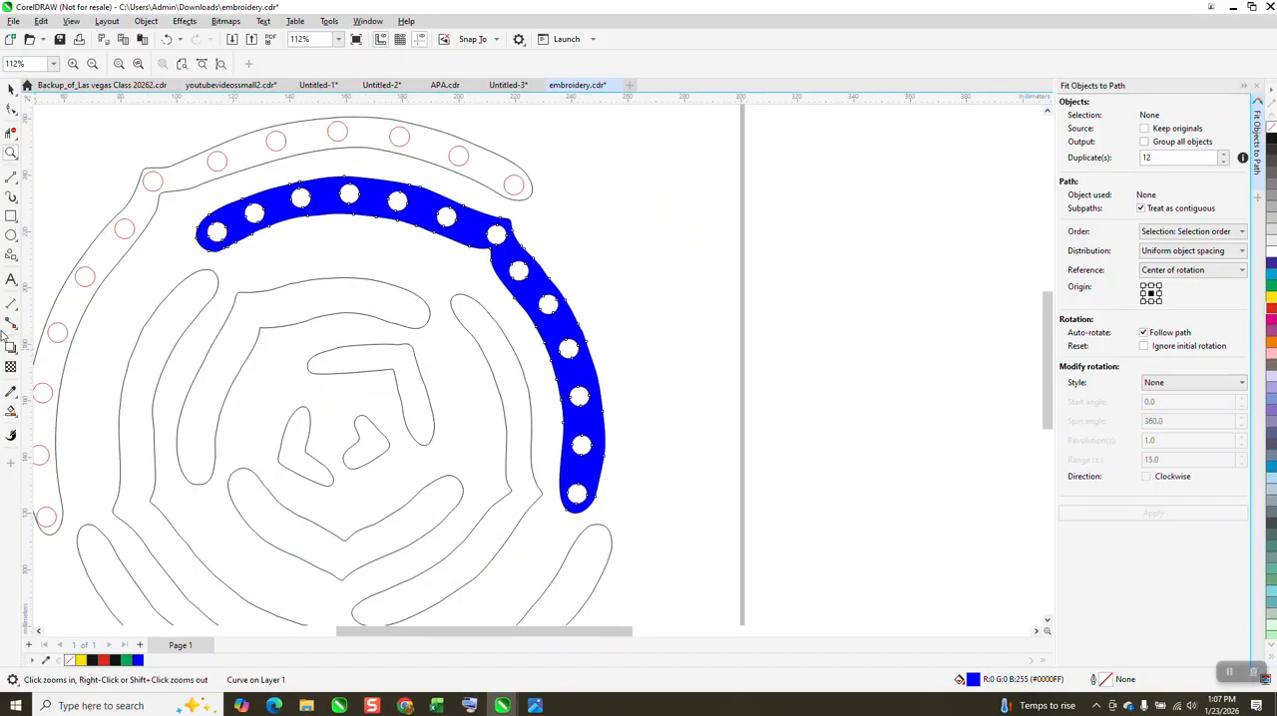
pyautogui.click(16, 417)
pyautogui.click(55, 448)
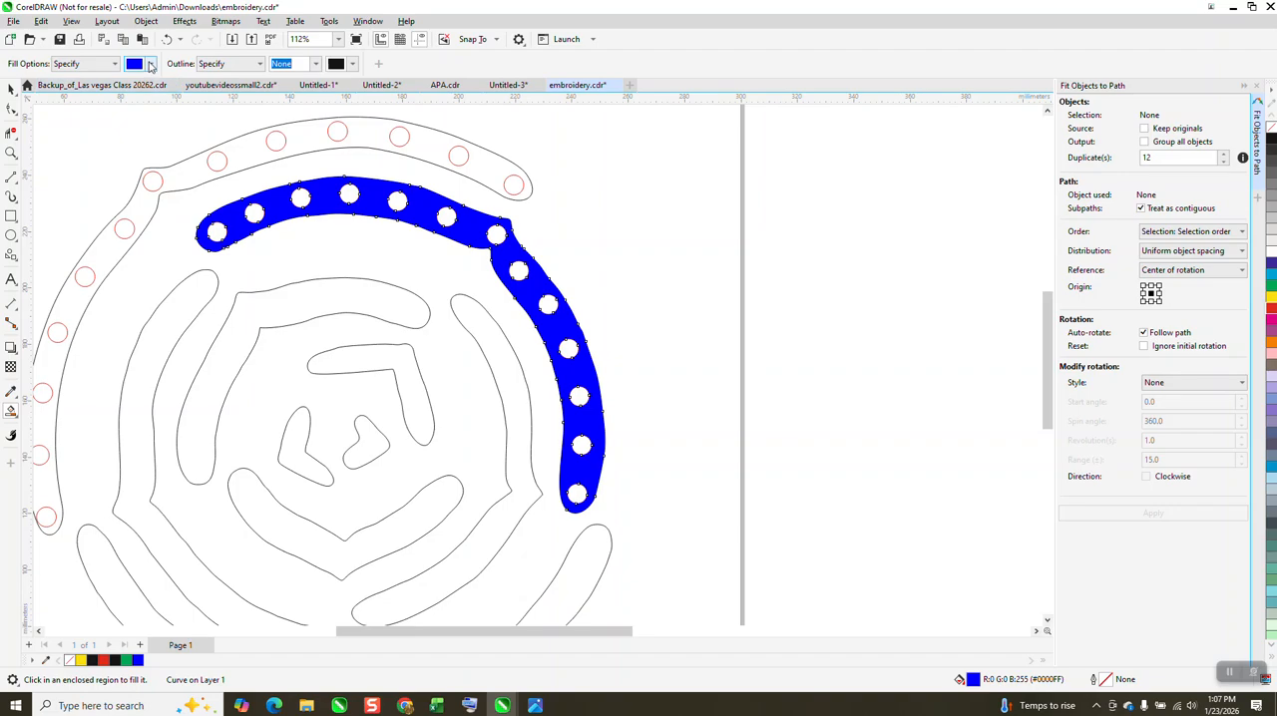
pyautogui.click(150, 63)
pyautogui.click(239, 148)
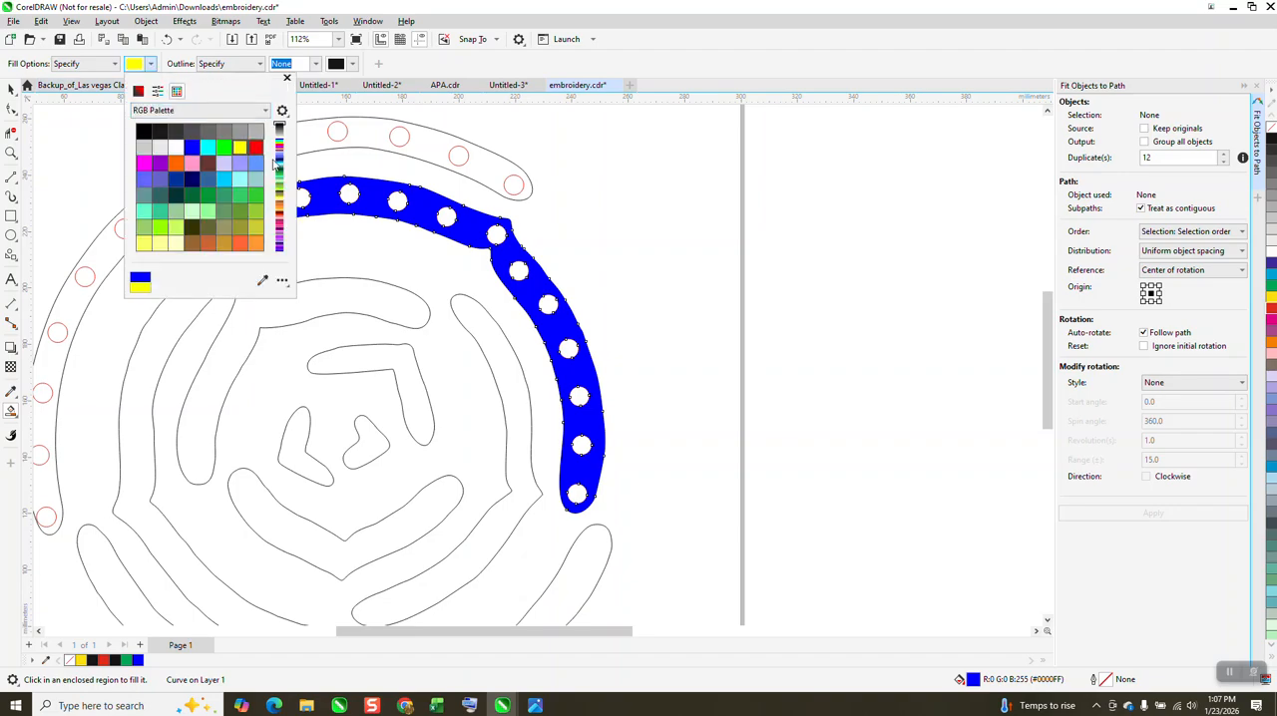
pyautogui.click(579, 494)
pyautogui.click(578, 494)
pyautogui.click(582, 445)
pyautogui.click(579, 396)
pyautogui.click(568, 349)
pyautogui.click(548, 305)
pyautogui.click(519, 271)
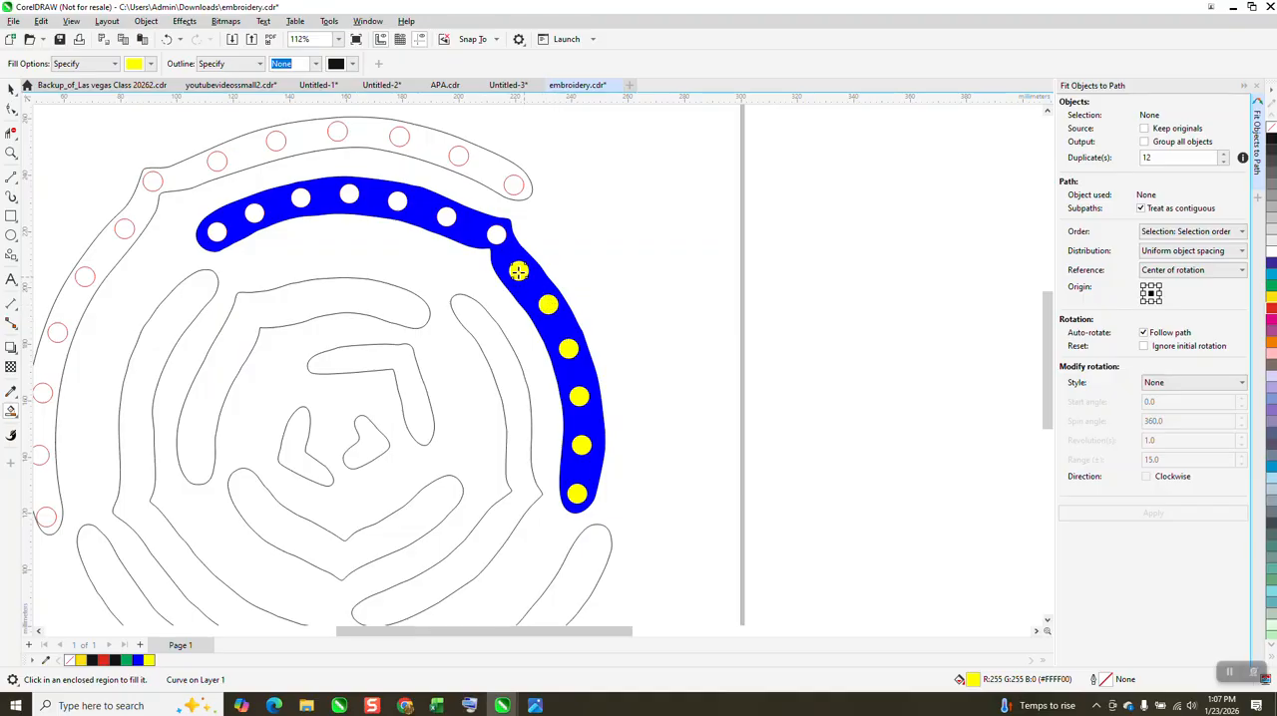
pyautogui.click(496, 235)
pyautogui.click(446, 218)
pyautogui.click(397, 201)
pyautogui.click(349, 195)
pyautogui.click(300, 197)
pyautogui.click(255, 213)
pyautogui.click(217, 231)
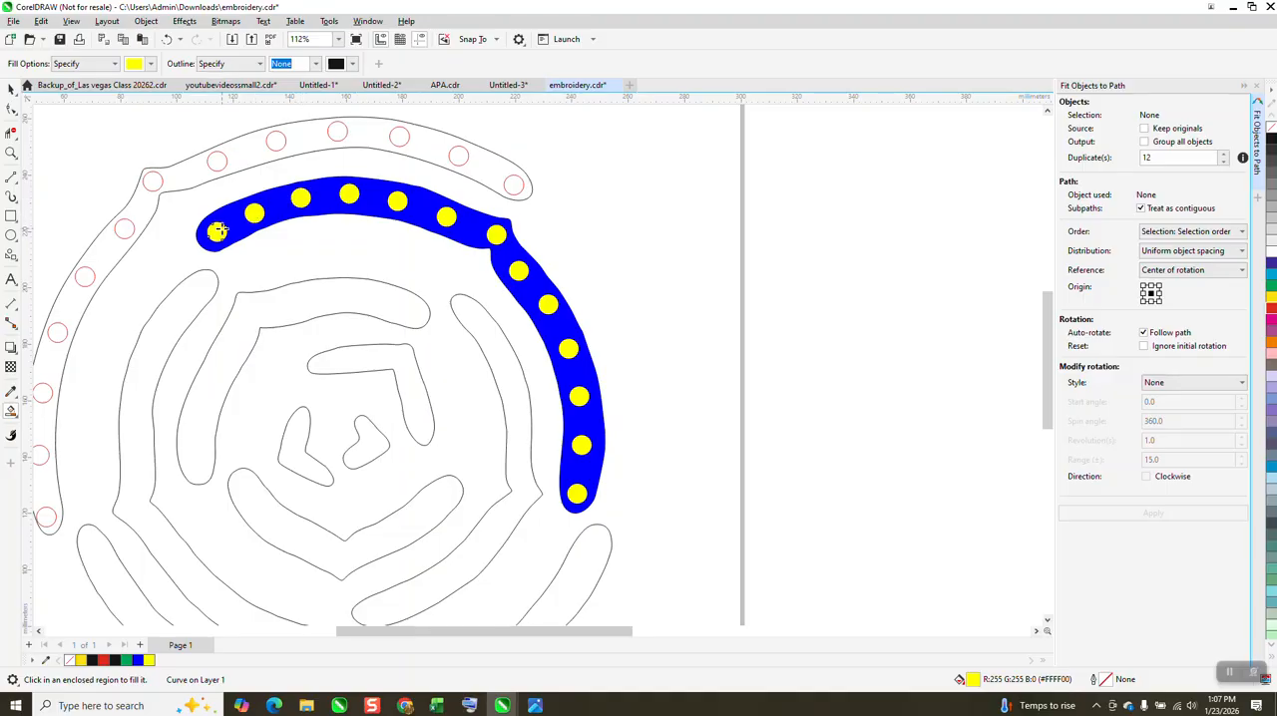
# Step: Set the nudge distance to 300 mm and nudge the red centre line left once, out of the copied band outline
pyautogui.scroll(-2, 570, 313)
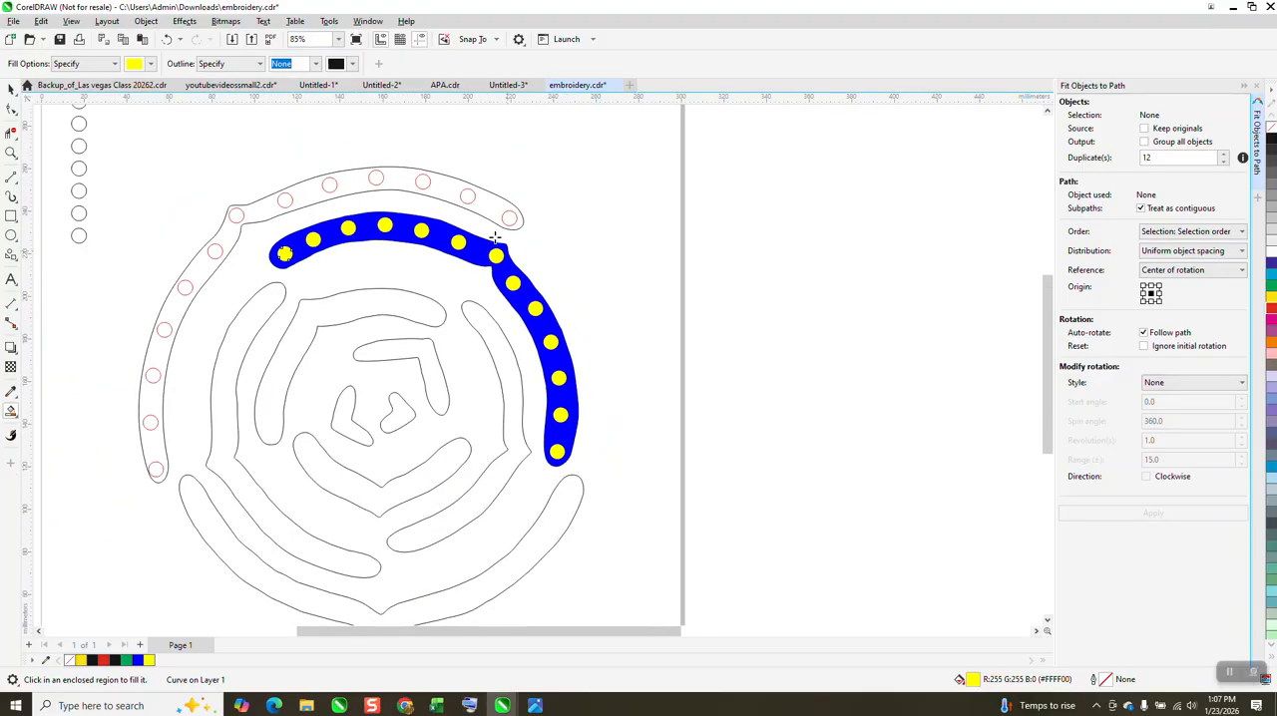
pyautogui.scroll(-3, 450, 188)
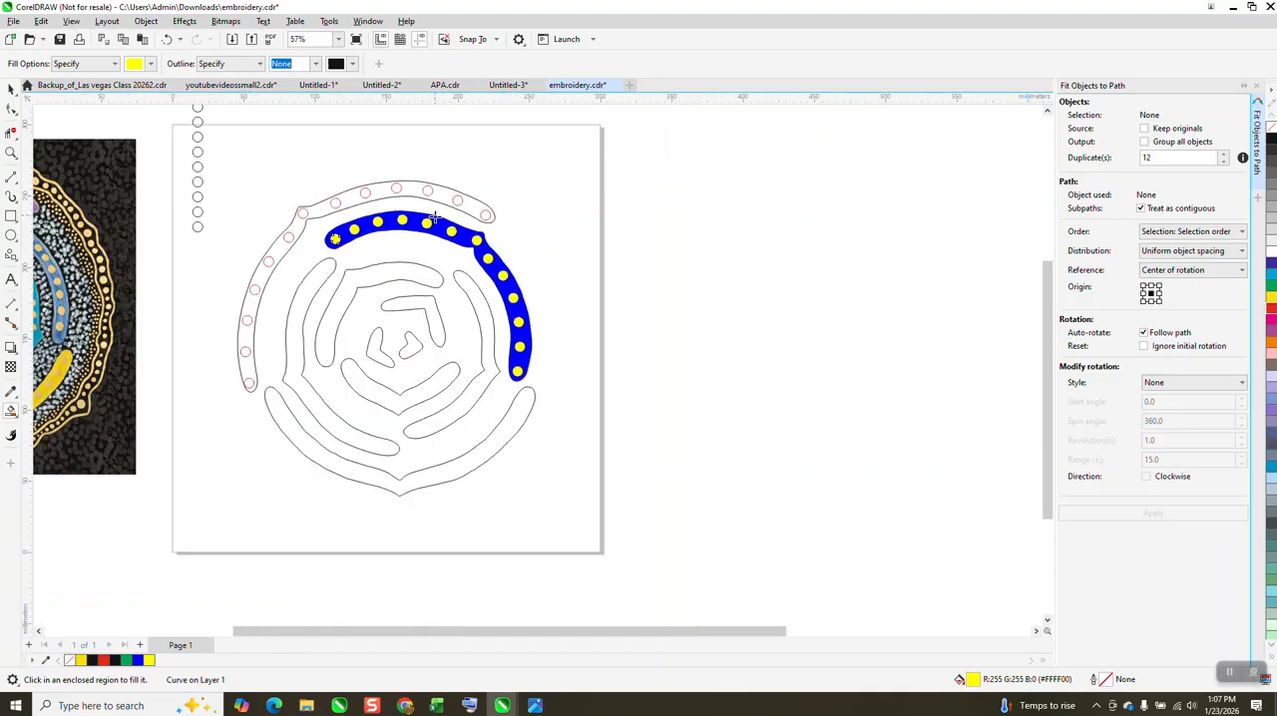
pyautogui.click(10, 90)
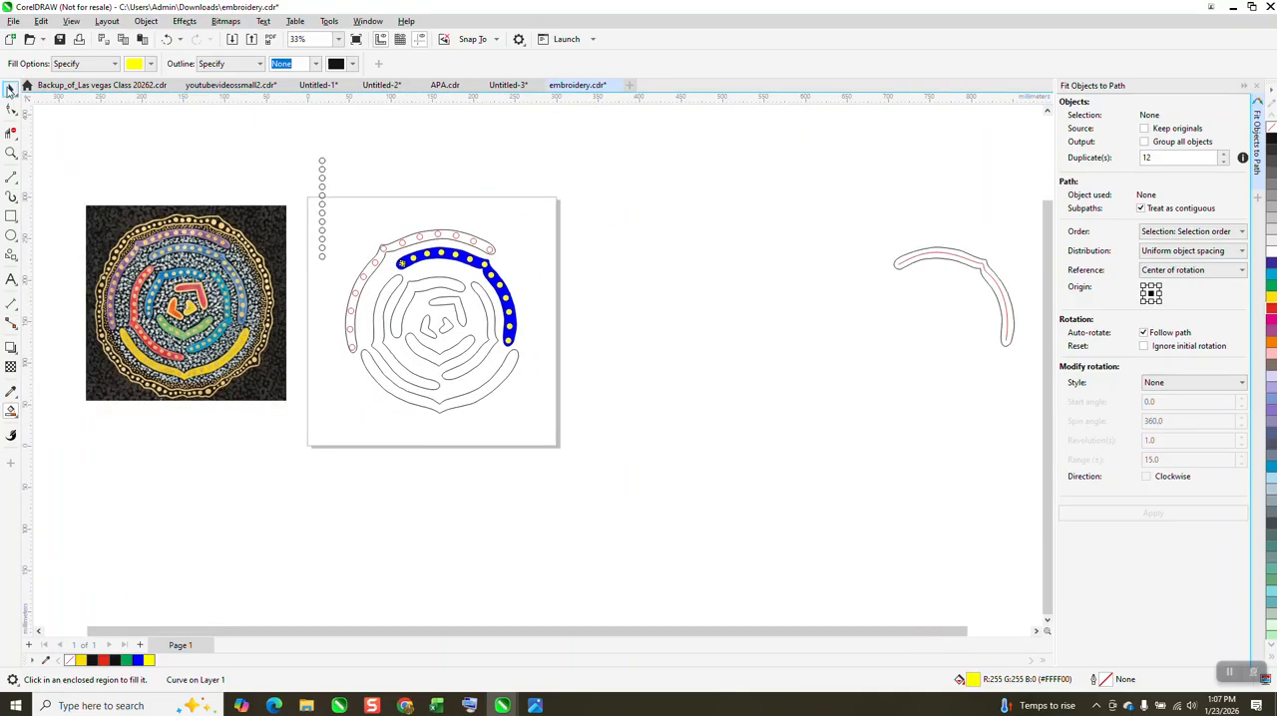
pyautogui.click(996, 290)
pyautogui.click(524, 163)
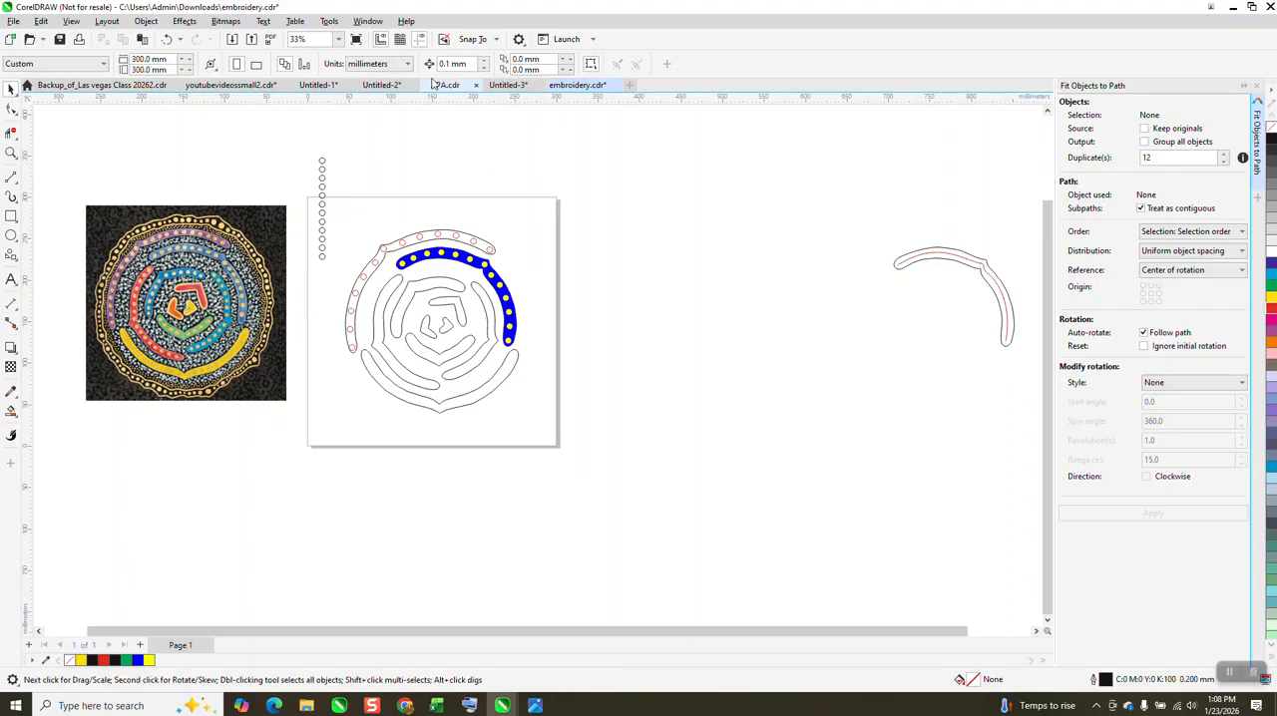
pyautogui.moveTo(474, 63); pyautogui.dragTo(362, 65)
pyautogui.write('3')
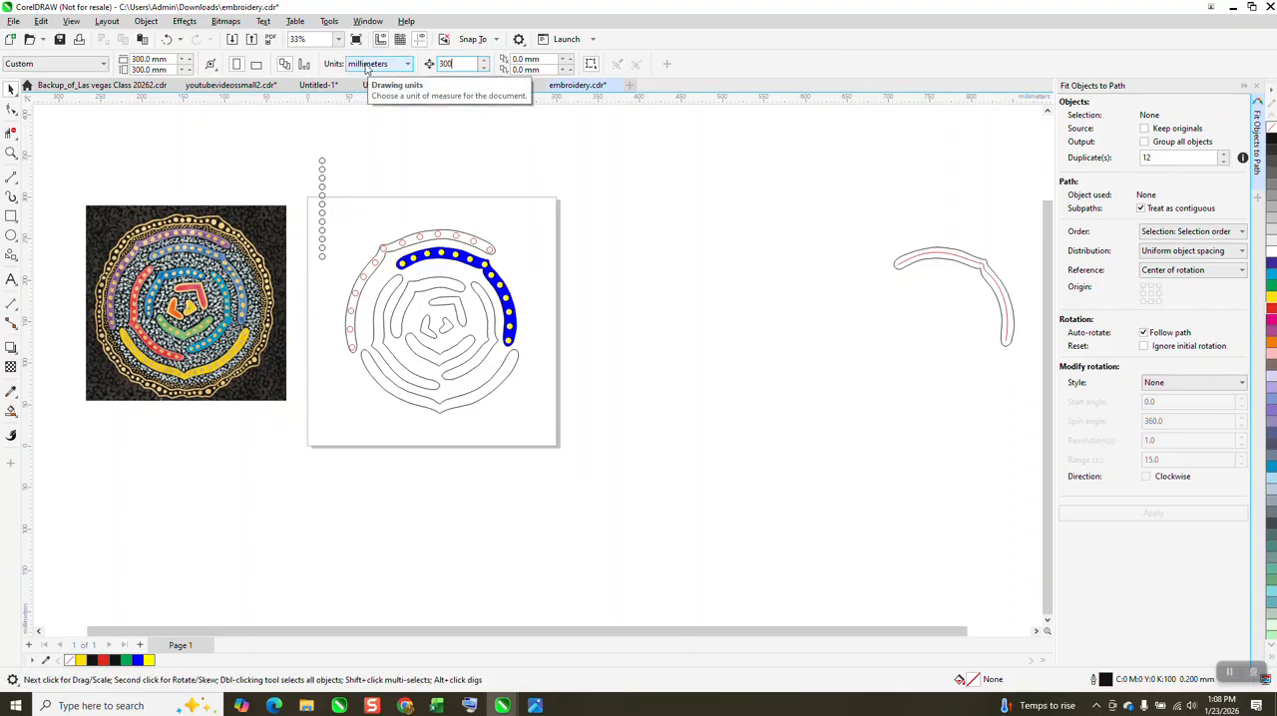
pyautogui.write('00')
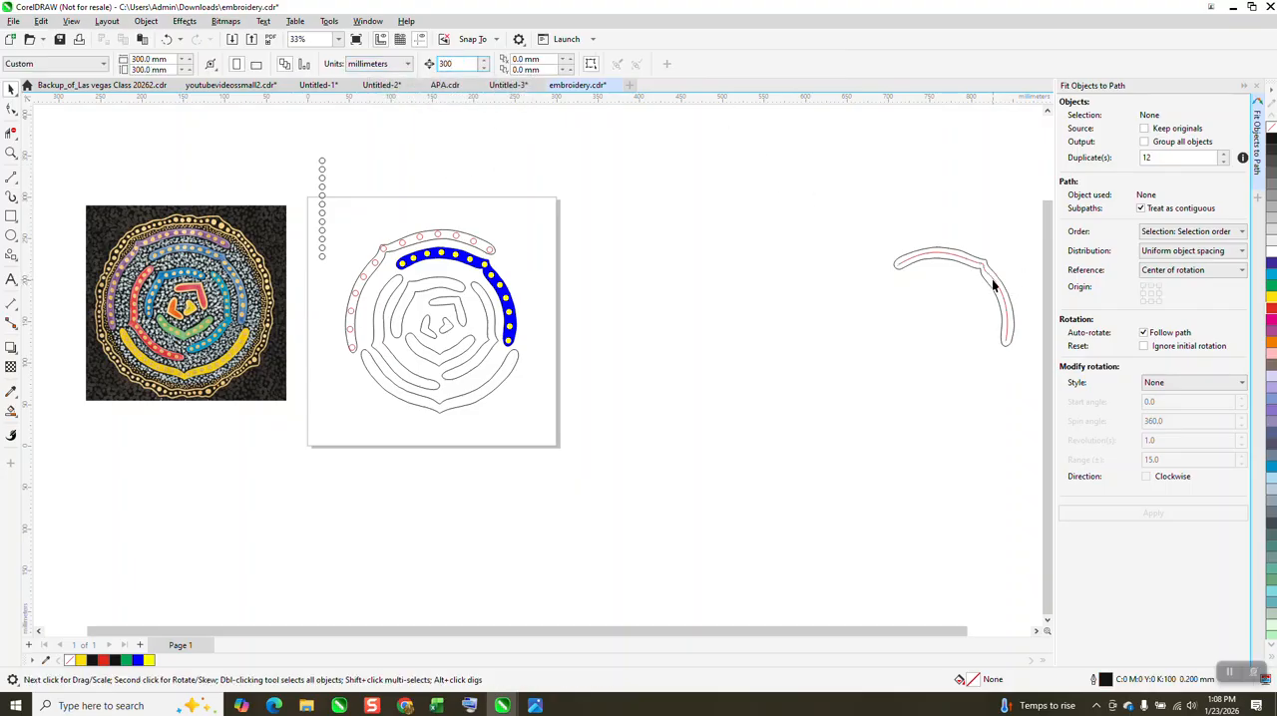
pyautogui.click(992, 286)
pyautogui.press('Left')
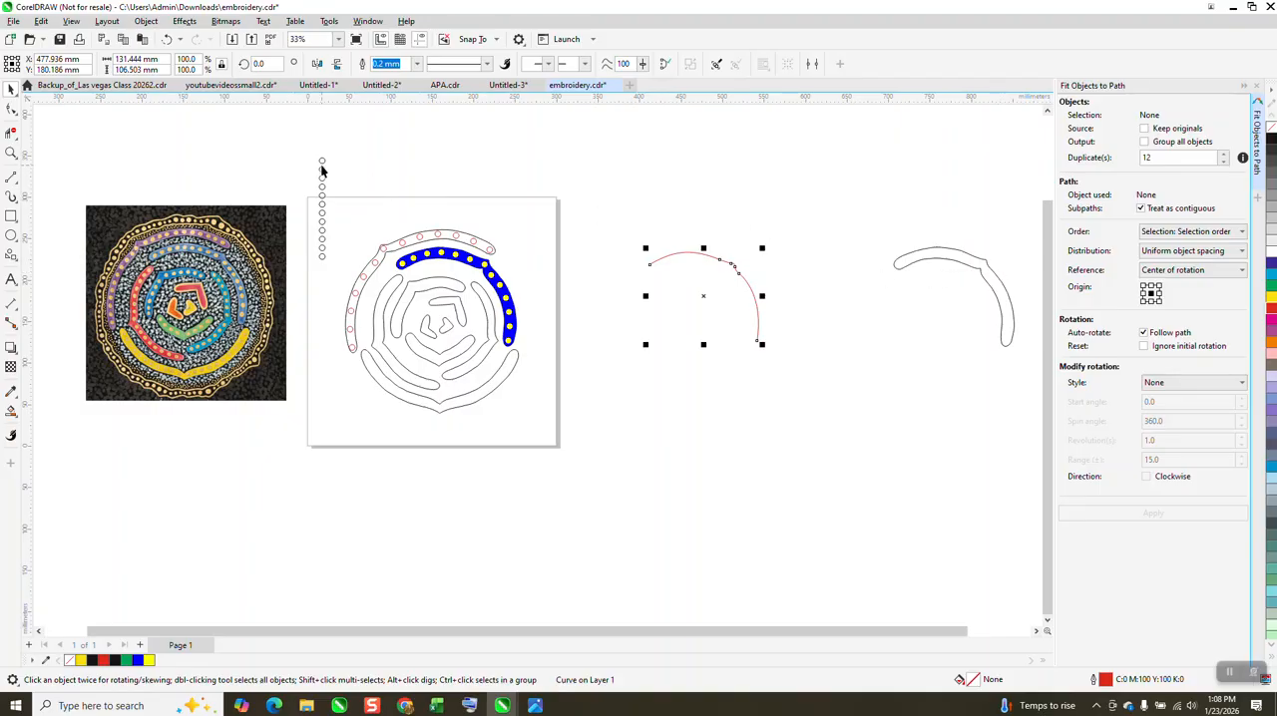
# Step: Move the top two circles of the spare column above the red centre line and select both for a Blend
pyautogui.moveTo(322, 161); pyautogui.dragTo(646, 175)
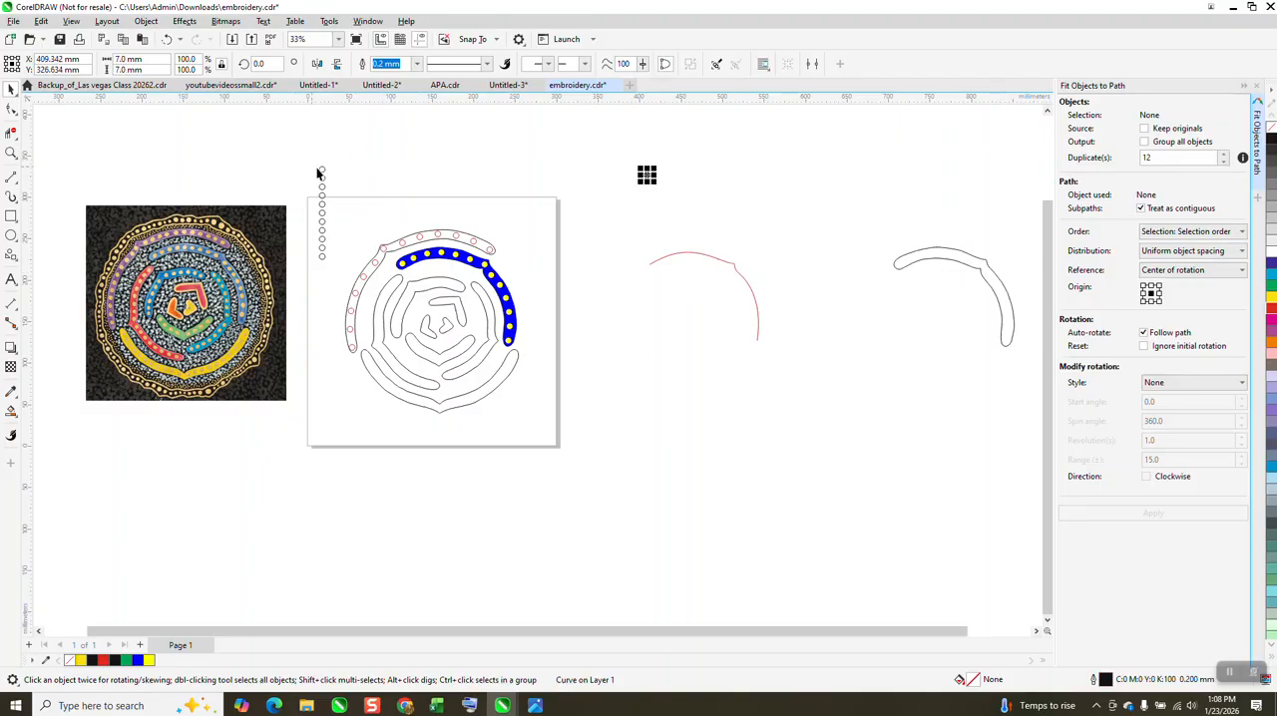
pyautogui.moveTo(323, 171); pyautogui.dragTo(667, 175)
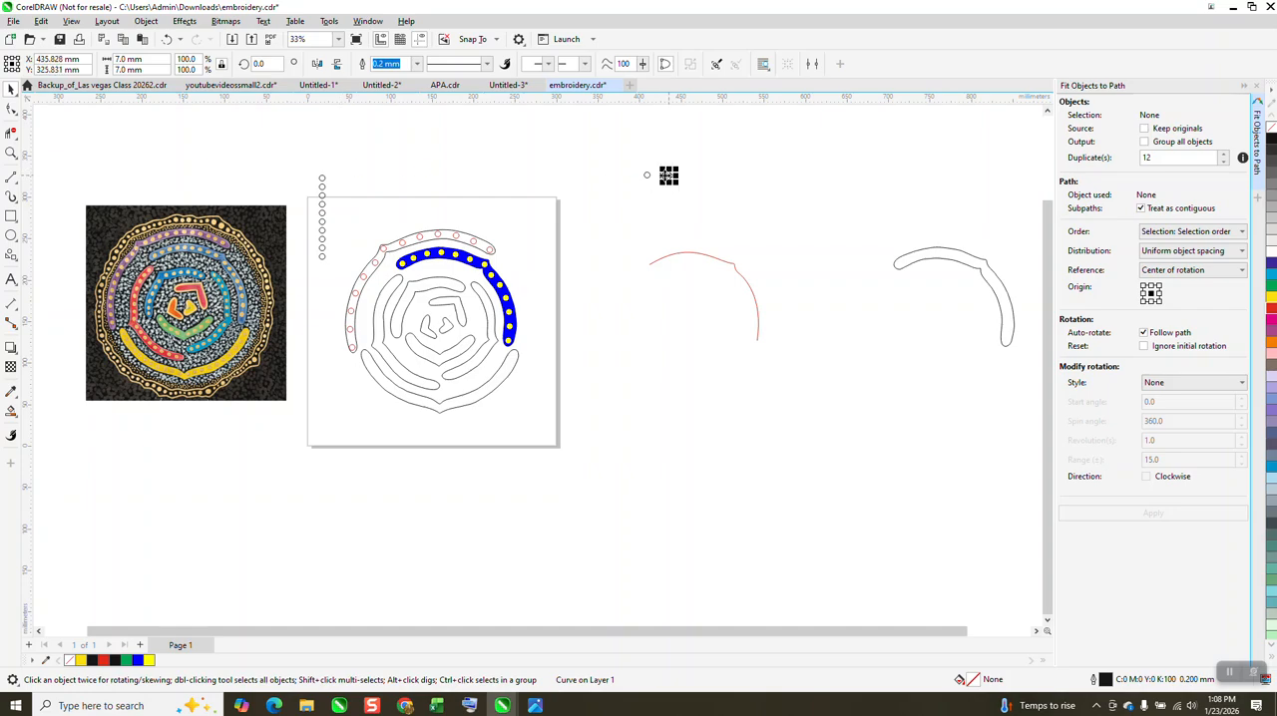
pyautogui.click(185, 21)
pyautogui.click(219, 301)
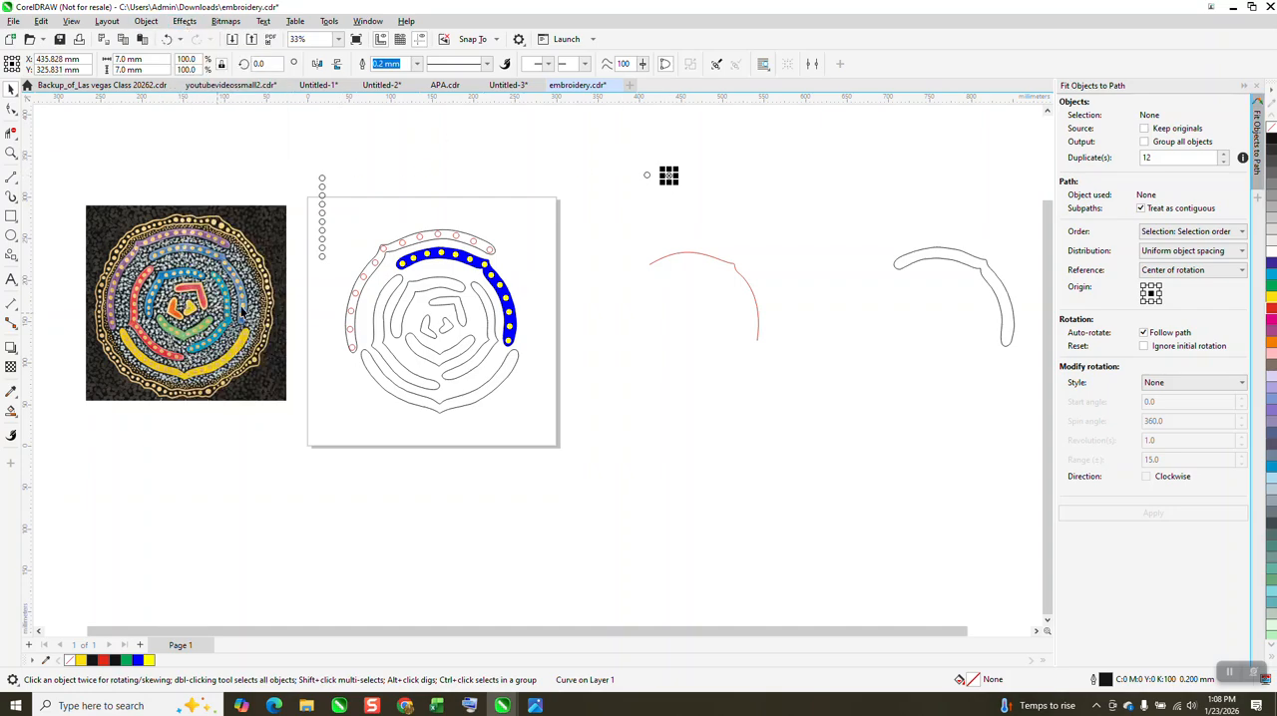
pyautogui.moveTo(503, 115); pyautogui.dragTo(650, 213)
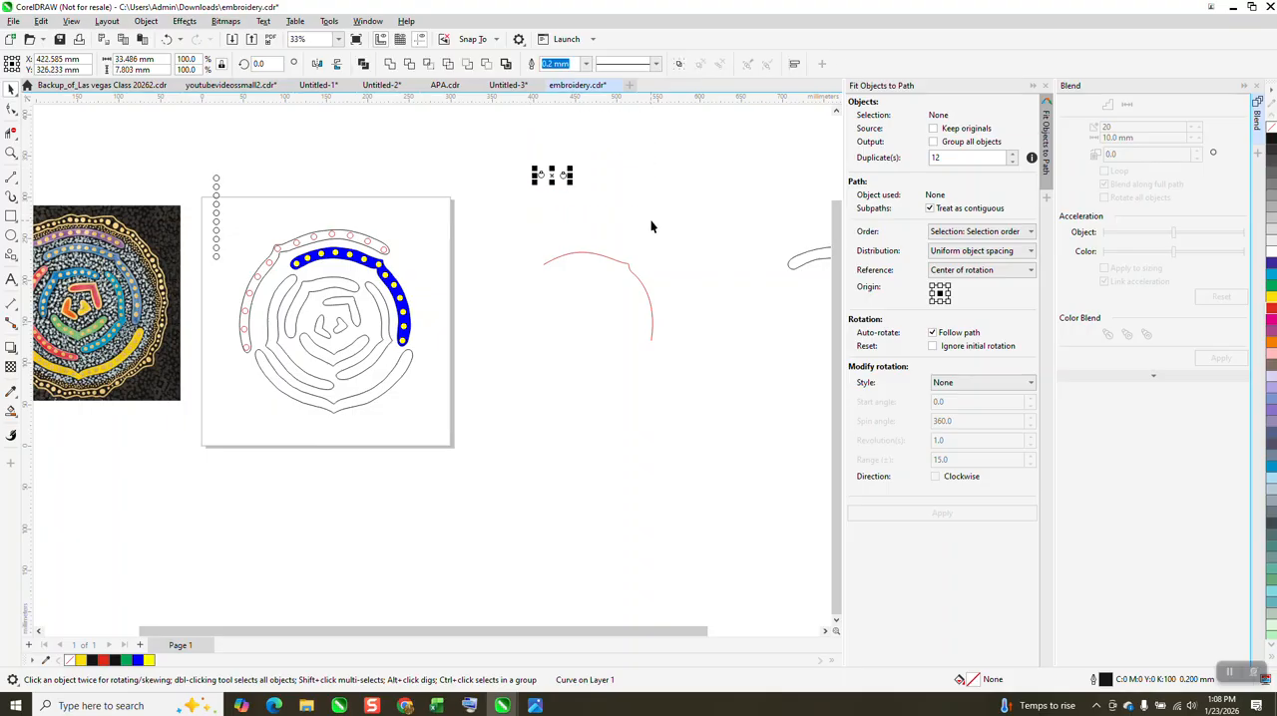
pyautogui.click(1045, 86)
# Step: Blend the two selected circles with 10 steps
pyautogui.doubleClick(1115, 128)
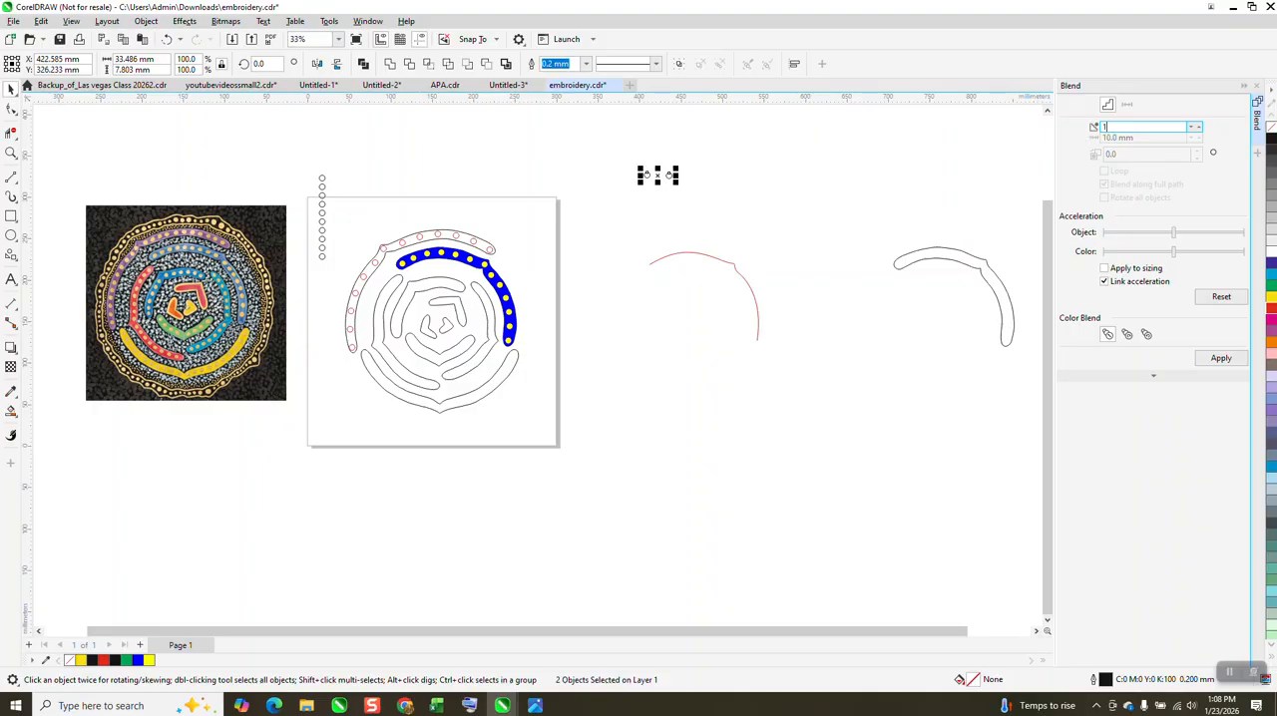
pyautogui.write('10')
pyautogui.click(1223, 360)
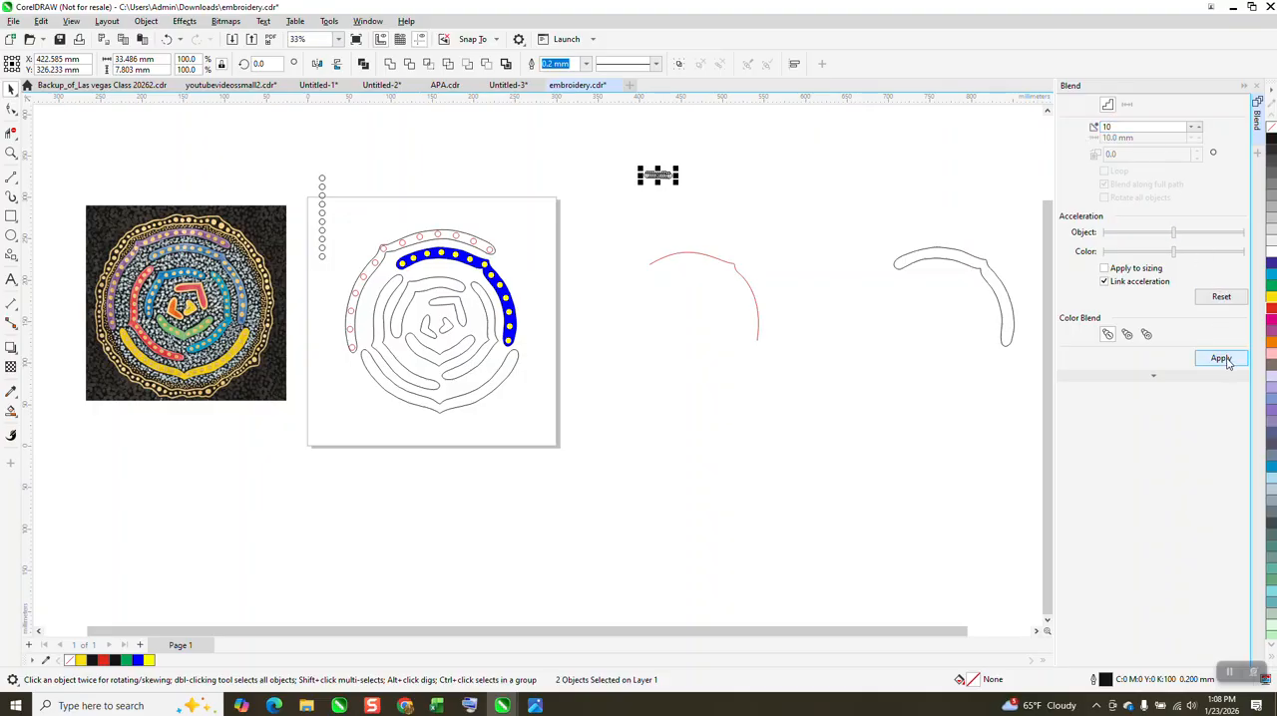
# Step: Attach the circle blend to the red centre line as its new path and blend along the full path
pyautogui.click(1153, 375)
pyautogui.click(1107, 433)
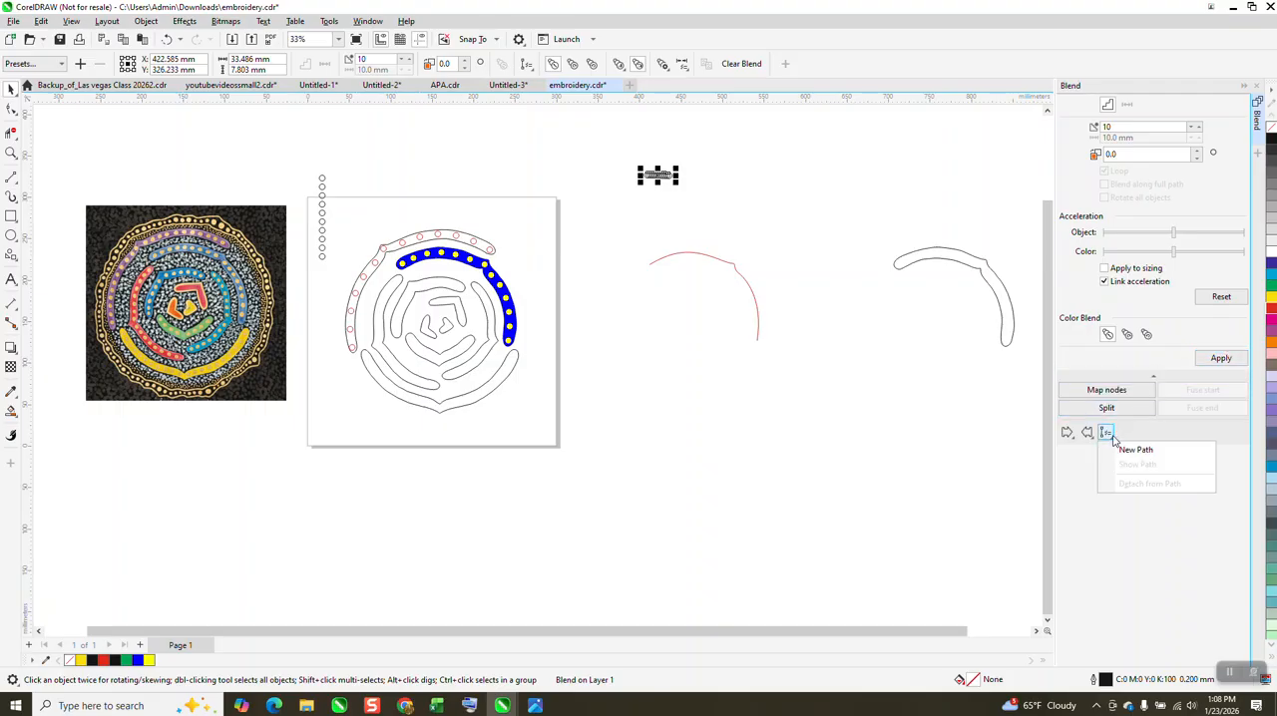
pyautogui.click(1118, 446)
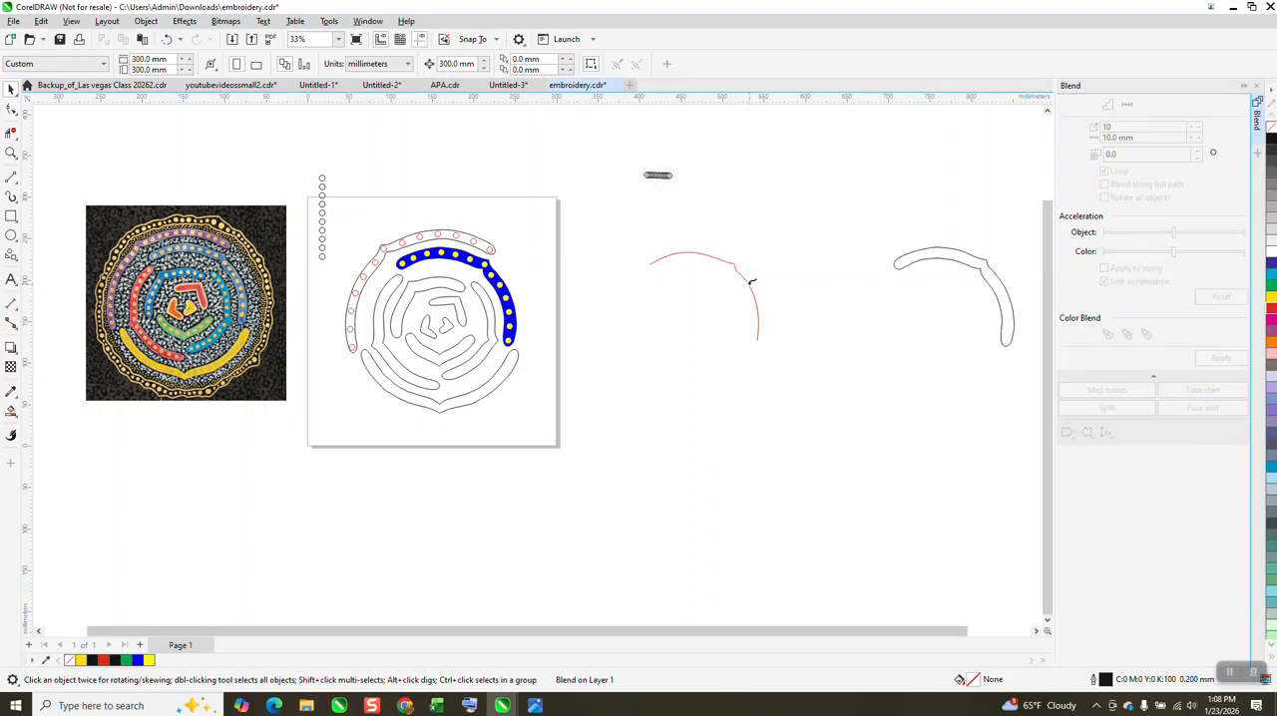
pyautogui.click(751, 286)
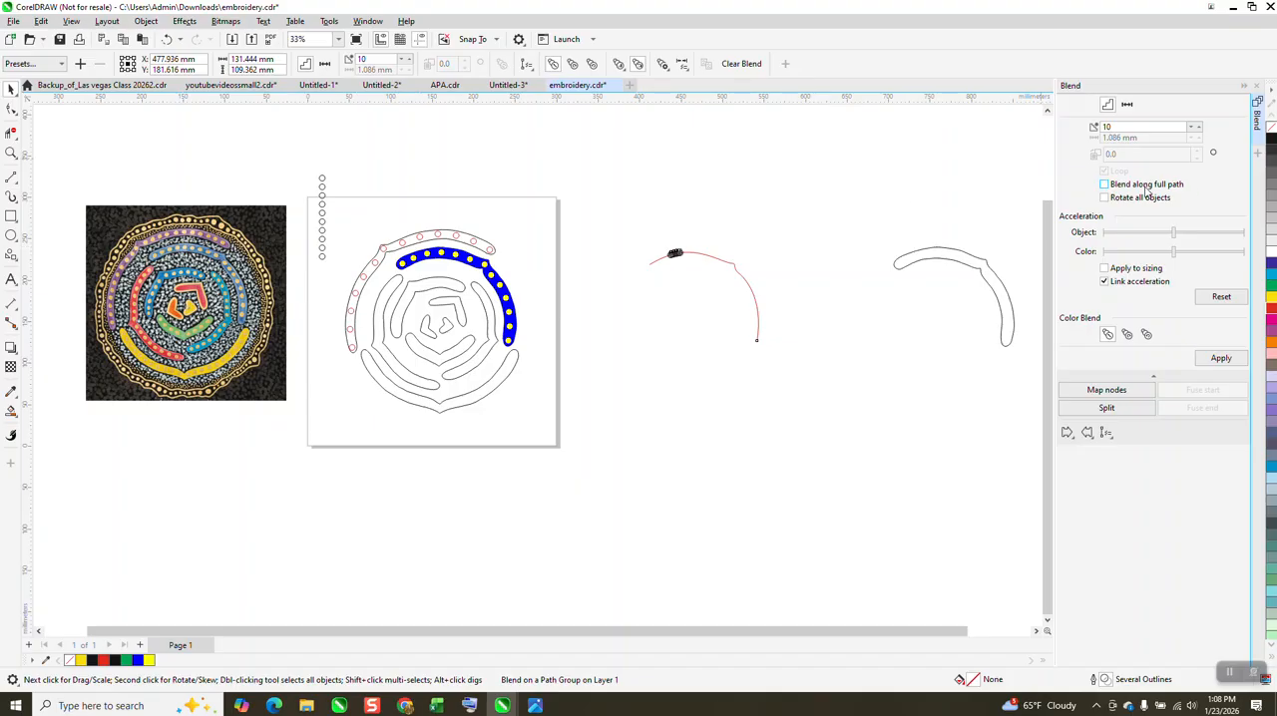
pyautogui.click(1217, 363)
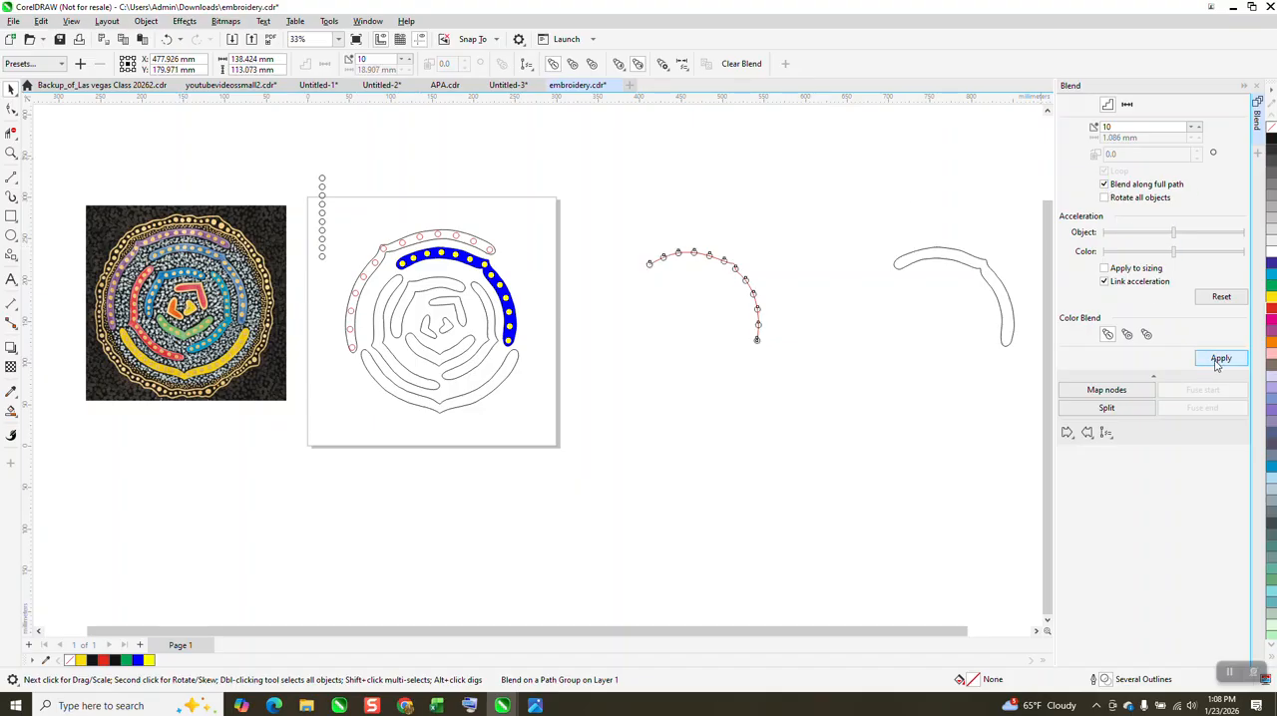
# Step: Break the circle blend apart from its path and ungroup the intermediate circles
pyautogui.click(11, 152)
pyautogui.moveTo(673, 233); pyautogui.dragTo(884, 406)
pyautogui.scroll(-1, 728, 337)
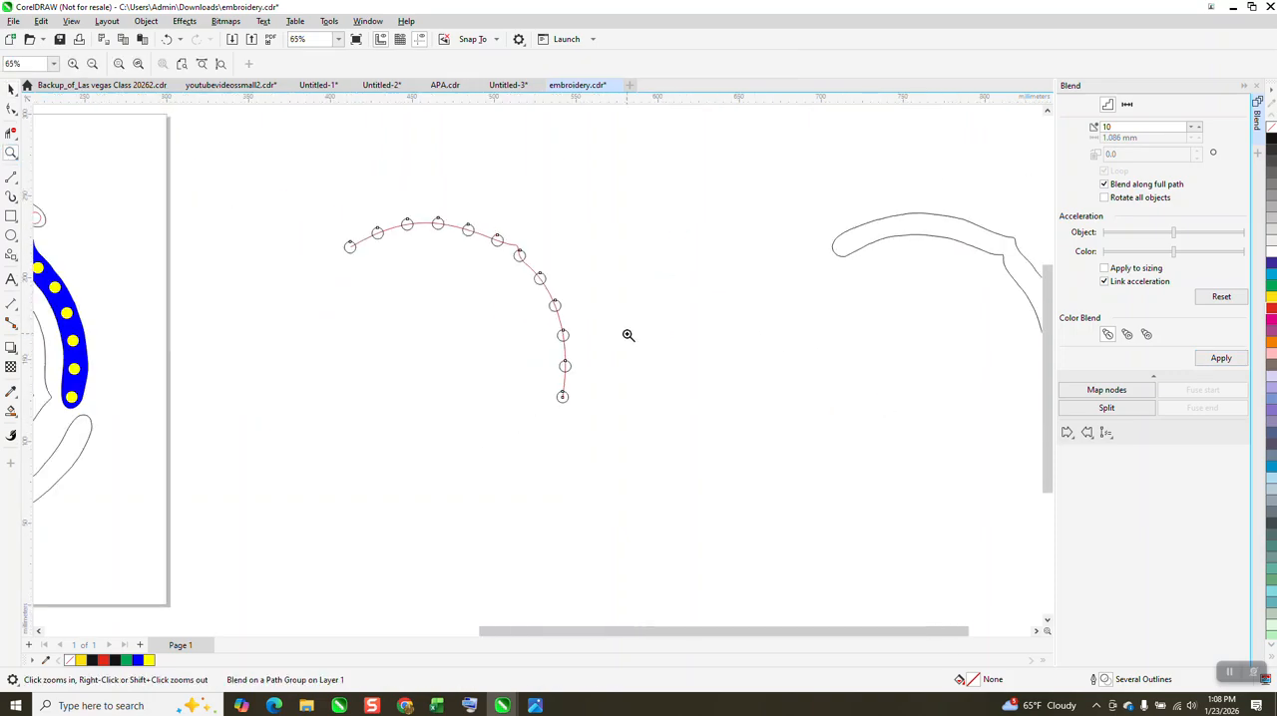
pyautogui.click(11, 89)
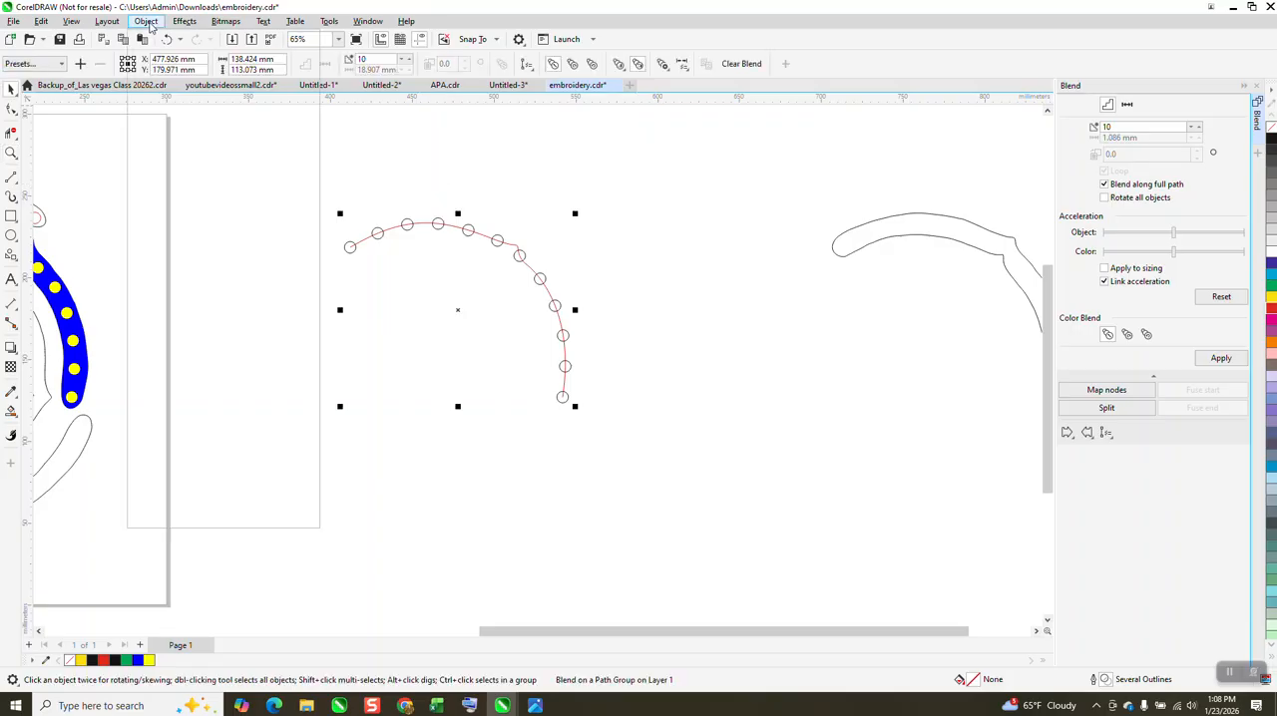
pyautogui.click(145, 21)
pyautogui.click(186, 330)
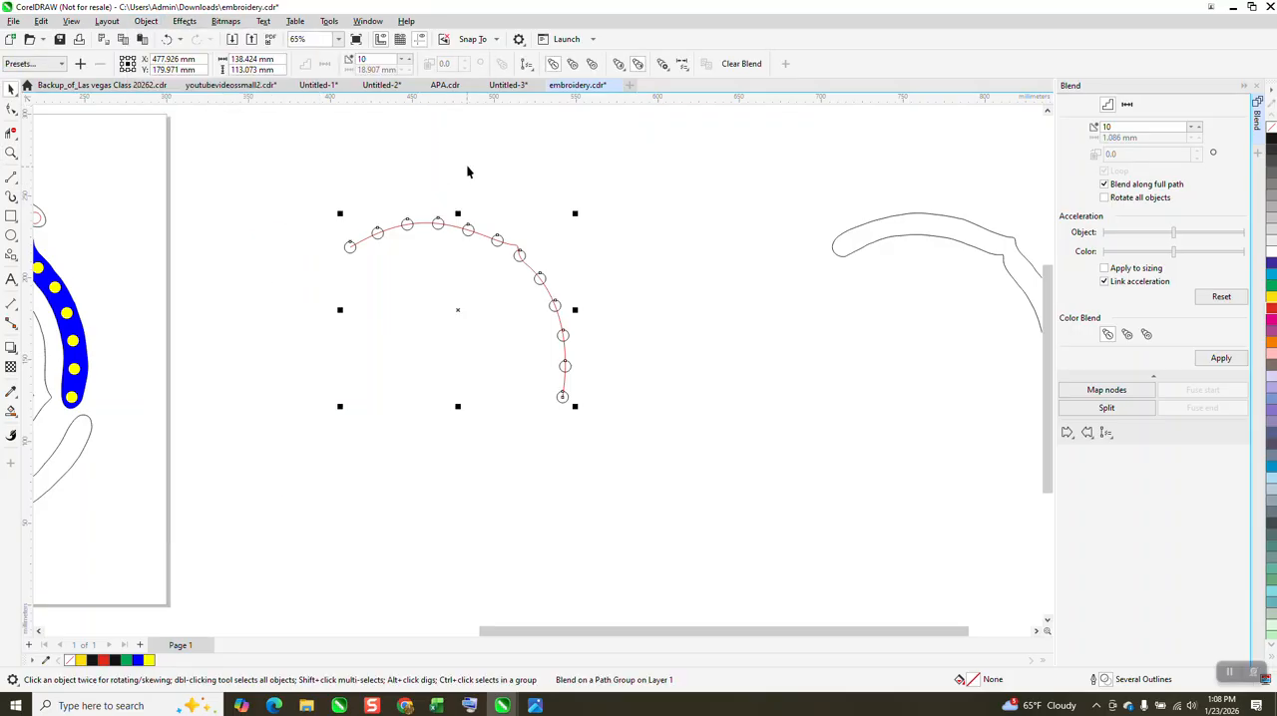
pyautogui.click(498, 239)
pyautogui.click(146, 21)
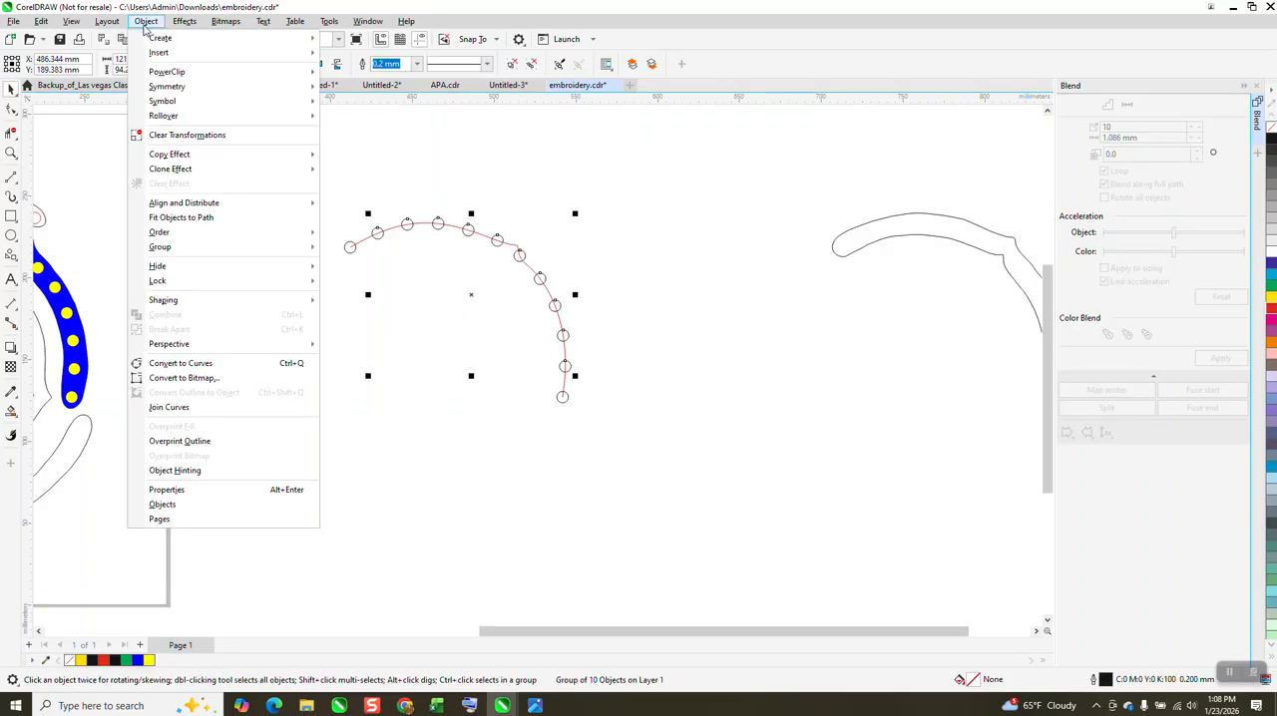
pyautogui.moveTo(162, 246)
pyautogui.click(354, 264)
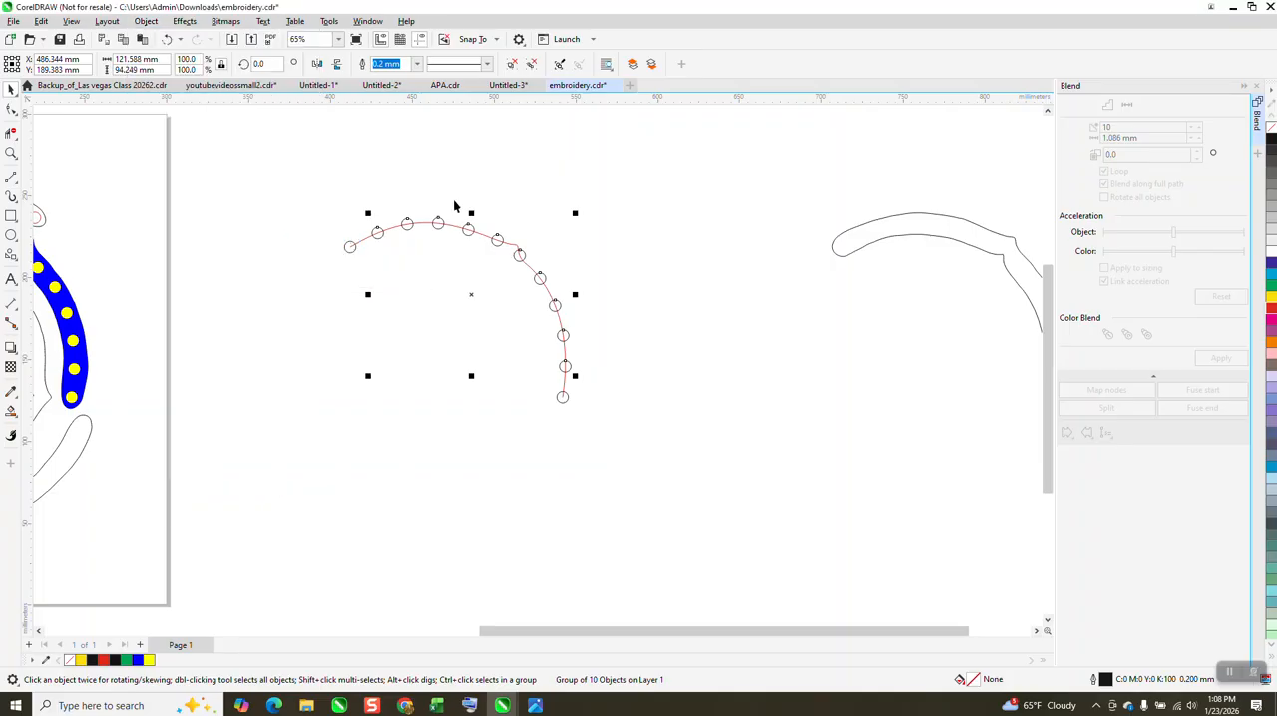
# Step: Inspect the circles along the centre line's corner, then undo the ungrouping, the break-apart and the blend, back to two separate circles
pyautogui.click(11, 153)
pyautogui.moveTo(448, 209); pyautogui.dragTo(638, 362)
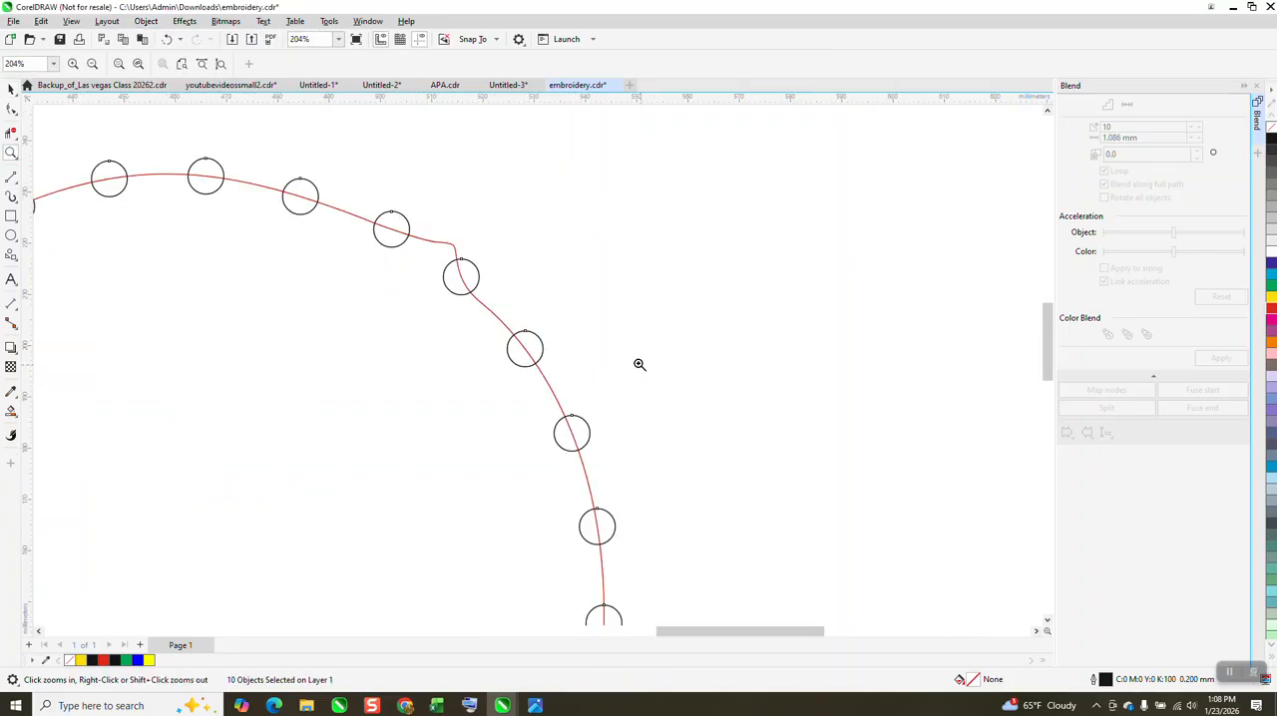
pyautogui.scroll(-2, 518, 307)
pyautogui.scroll(-1, 234, 188)
pyautogui.click(165, 40)
pyautogui.click(168, 40)
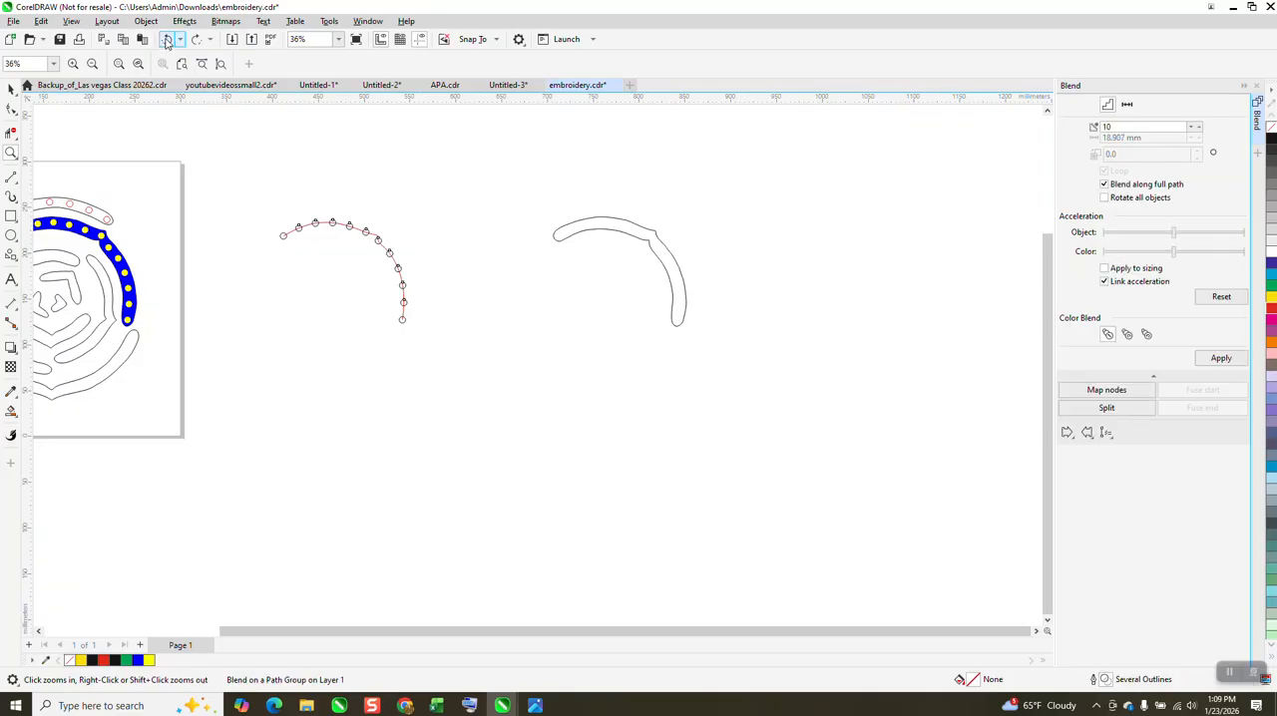
pyautogui.click(168, 40)
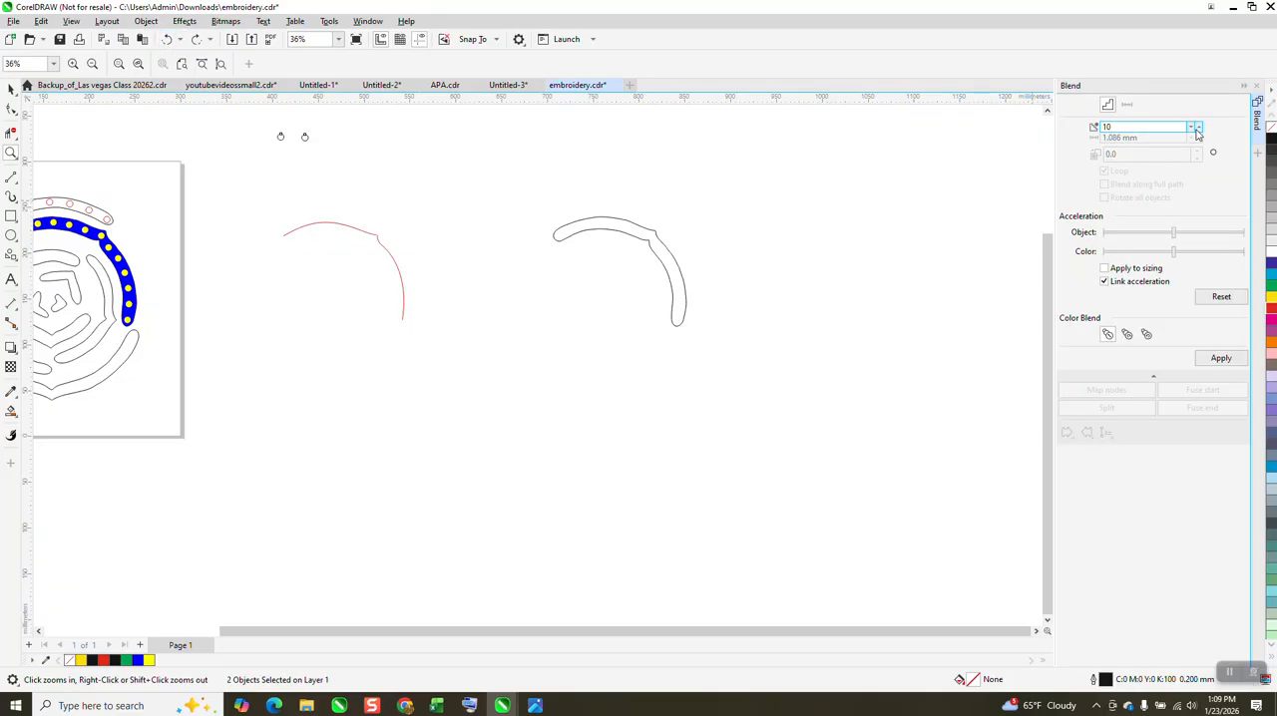
# Step: Blend the two circles with 12 steps and assign the red centre line as the blend's new path
pyautogui.click(1219, 359)
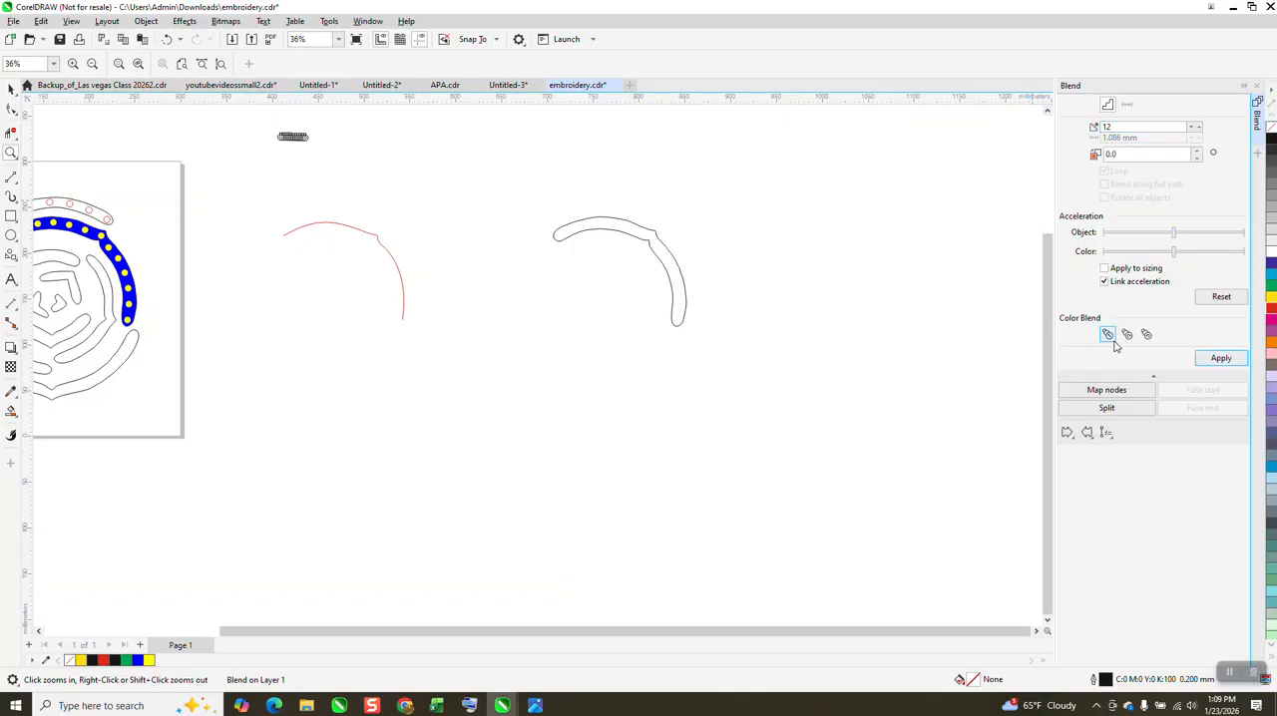
pyautogui.click(1105, 432)
pyautogui.click(1133, 449)
pyautogui.click(390, 255)
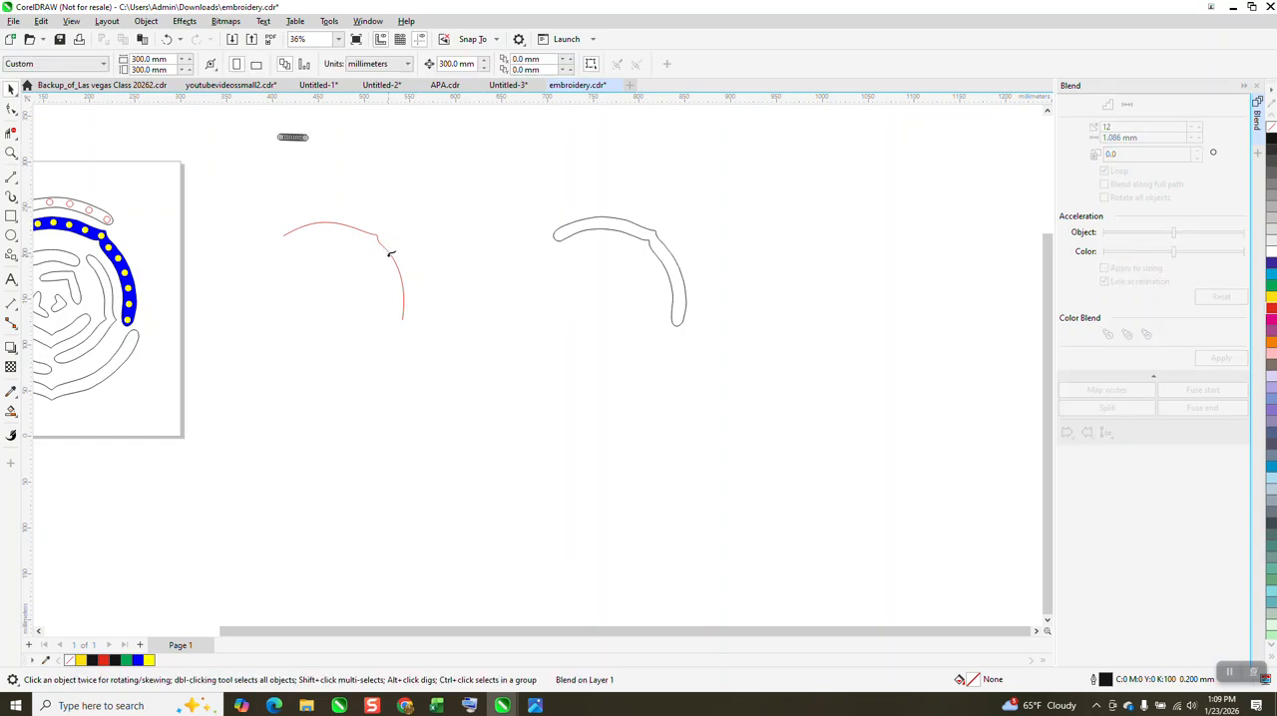
# Step: Attach the 12-step circle blend to the red centre line and spread it along the full path
pyautogui.click(394, 254)
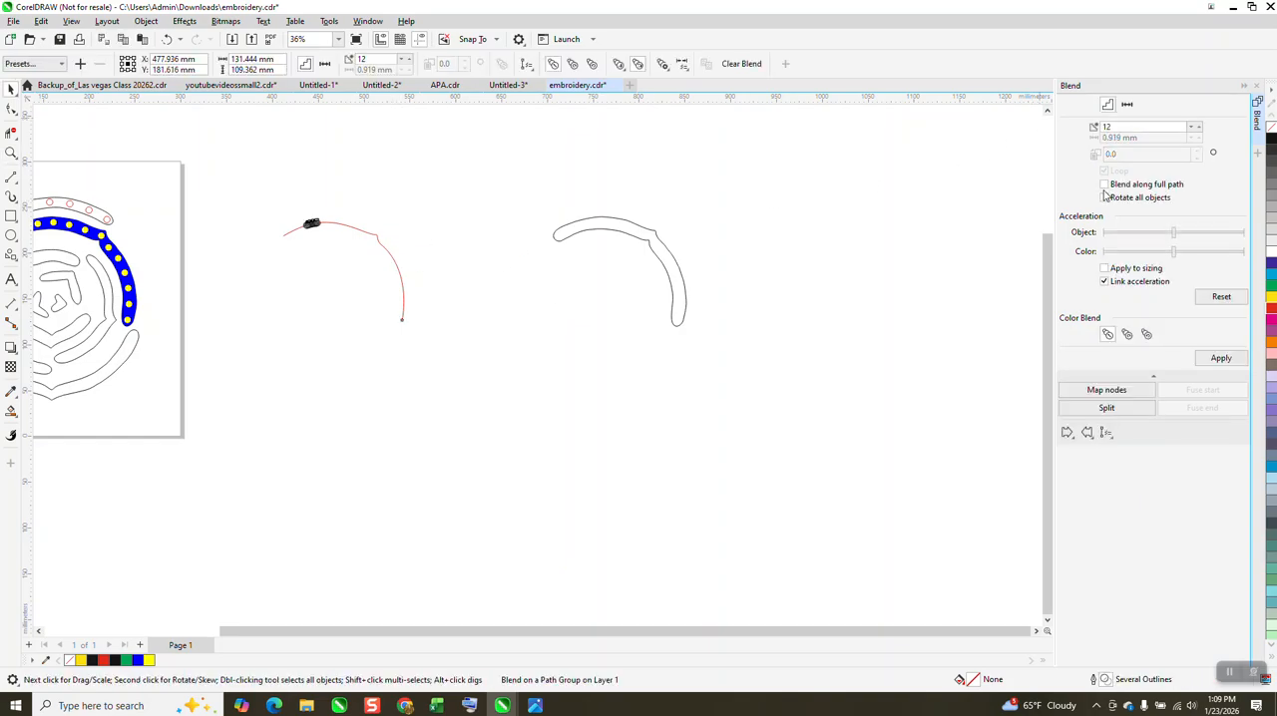
pyautogui.click(1217, 358)
pyautogui.click(11, 151)
pyautogui.moveTo(280, 196); pyautogui.dragTo(479, 351)
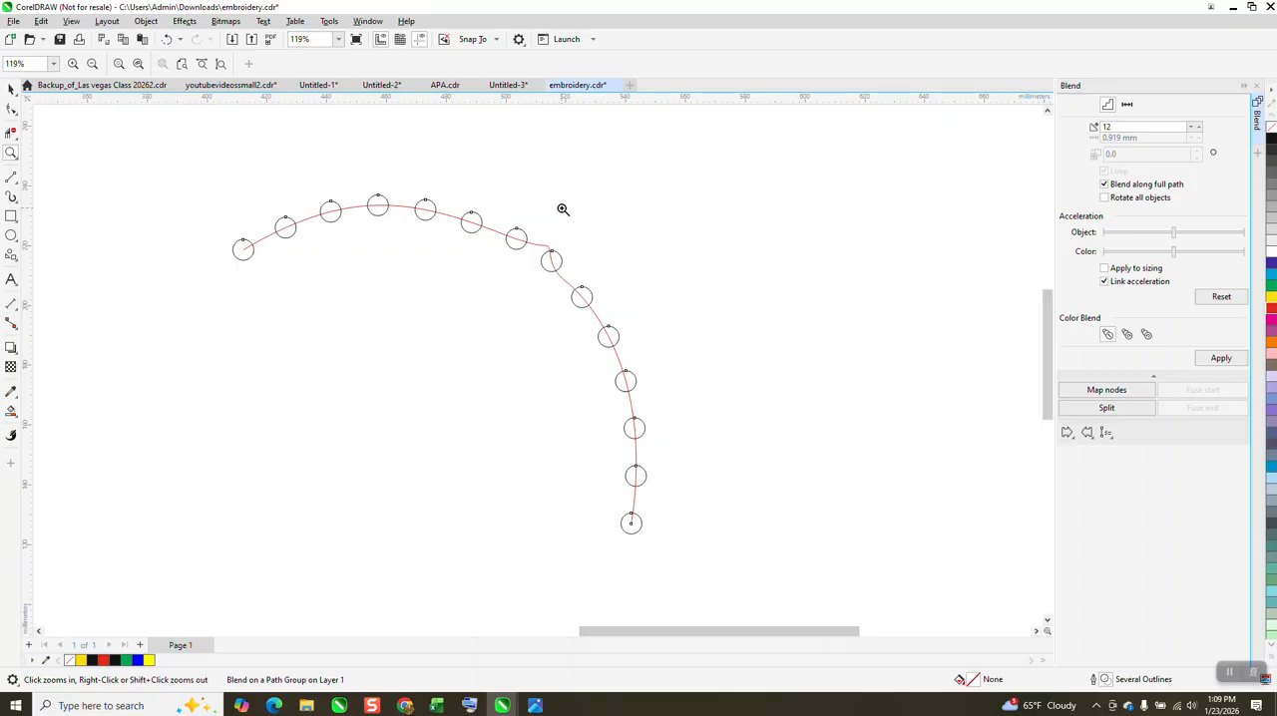
pyautogui.scroll(-4, 567, 219)
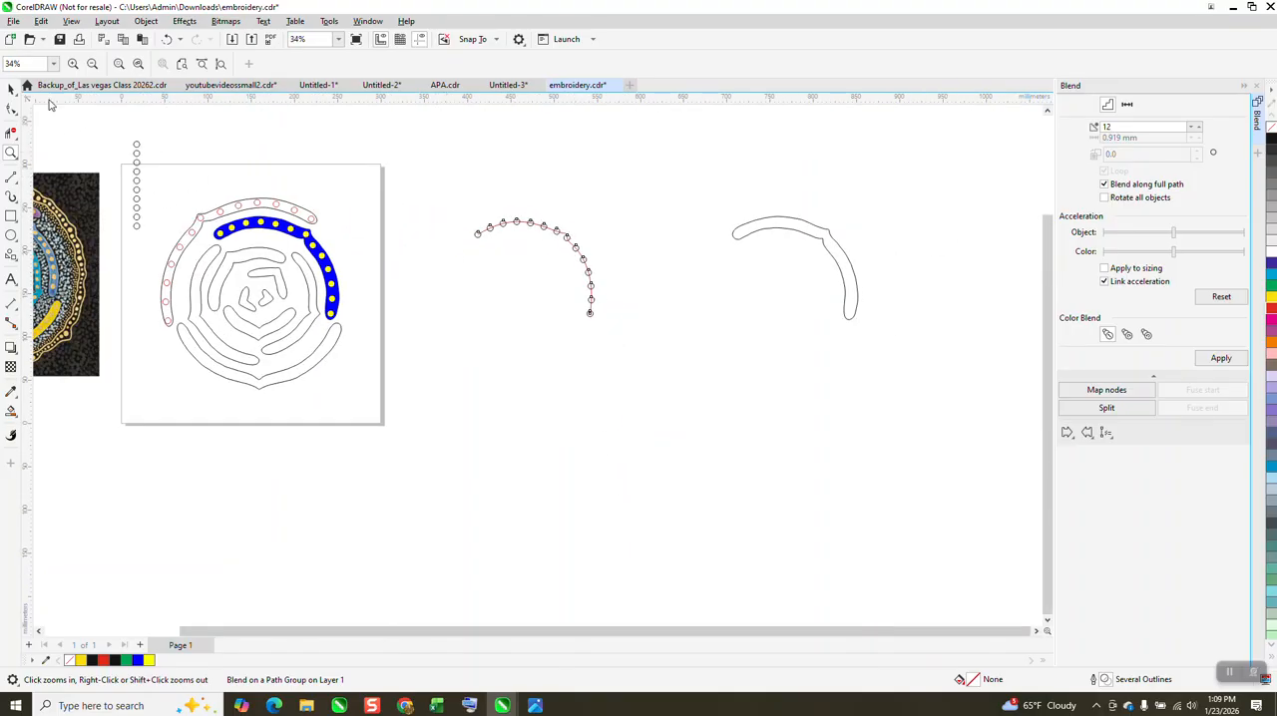
# Step: Move the band outline 300 mm to the left, back around the circles
pyautogui.click(11, 88)
pyautogui.click(815, 232)
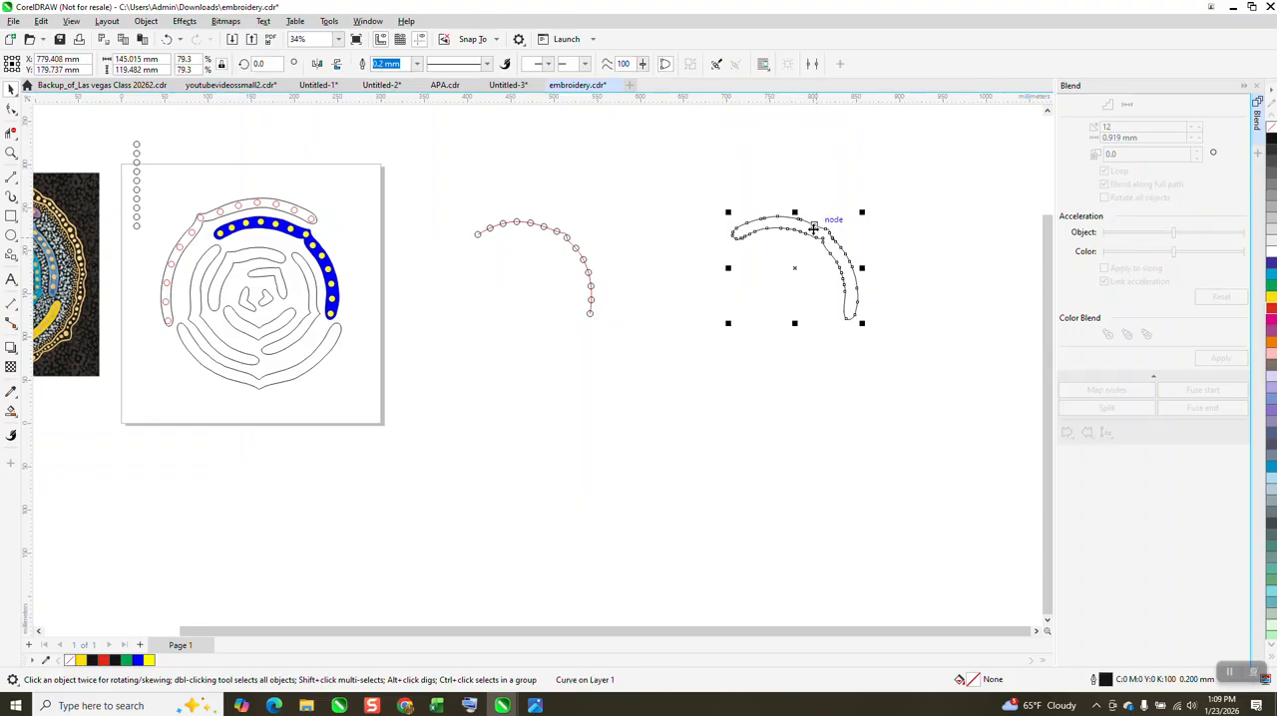
pyautogui.press('Left')
pyautogui.click(727, 227)
# Step: Break the circle blend apart from its path and move the red centre line 300 mm to the right, clear of the band
pyautogui.click(554, 235)
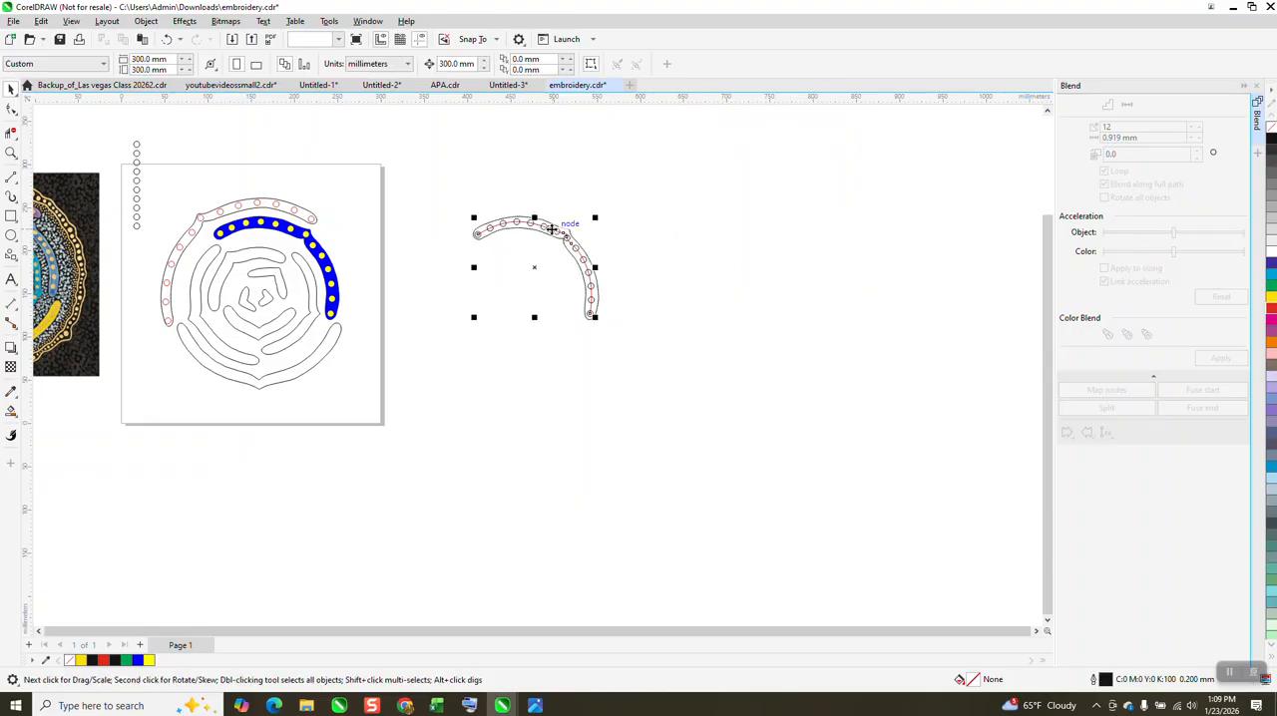
pyautogui.click(146, 21)
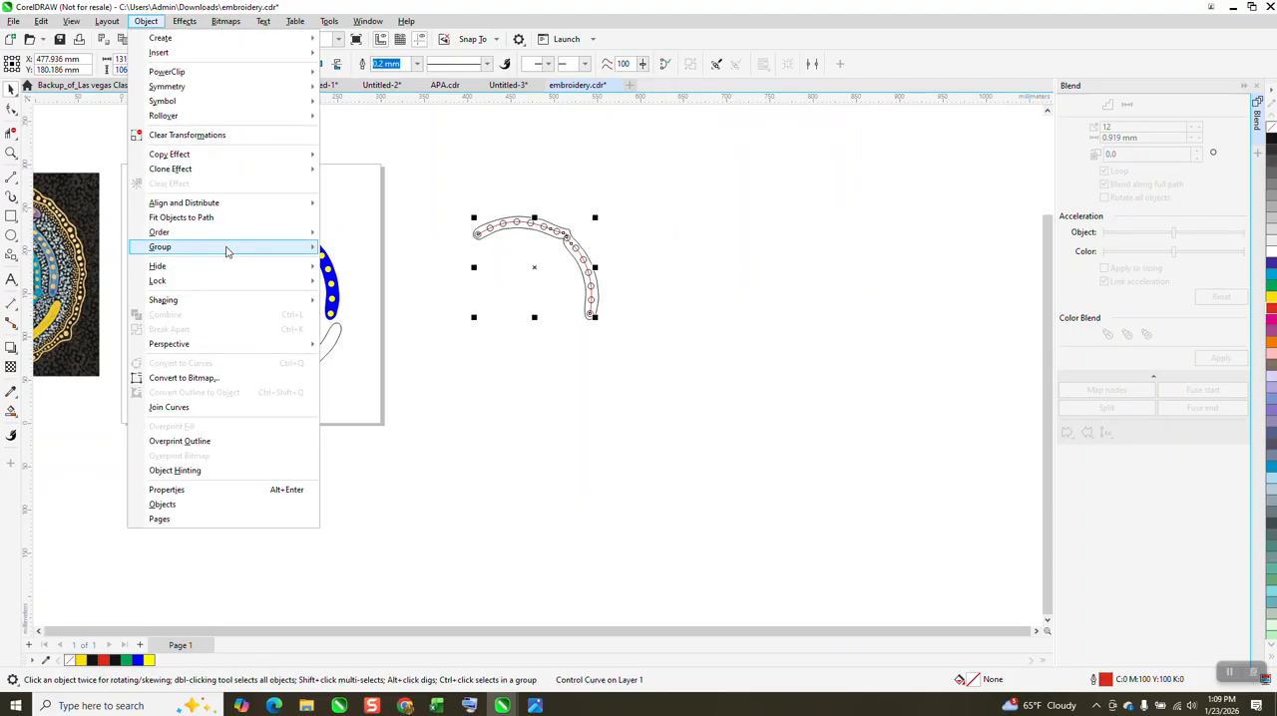
pyautogui.moveTo(452, 173); pyautogui.dragTo(746, 427)
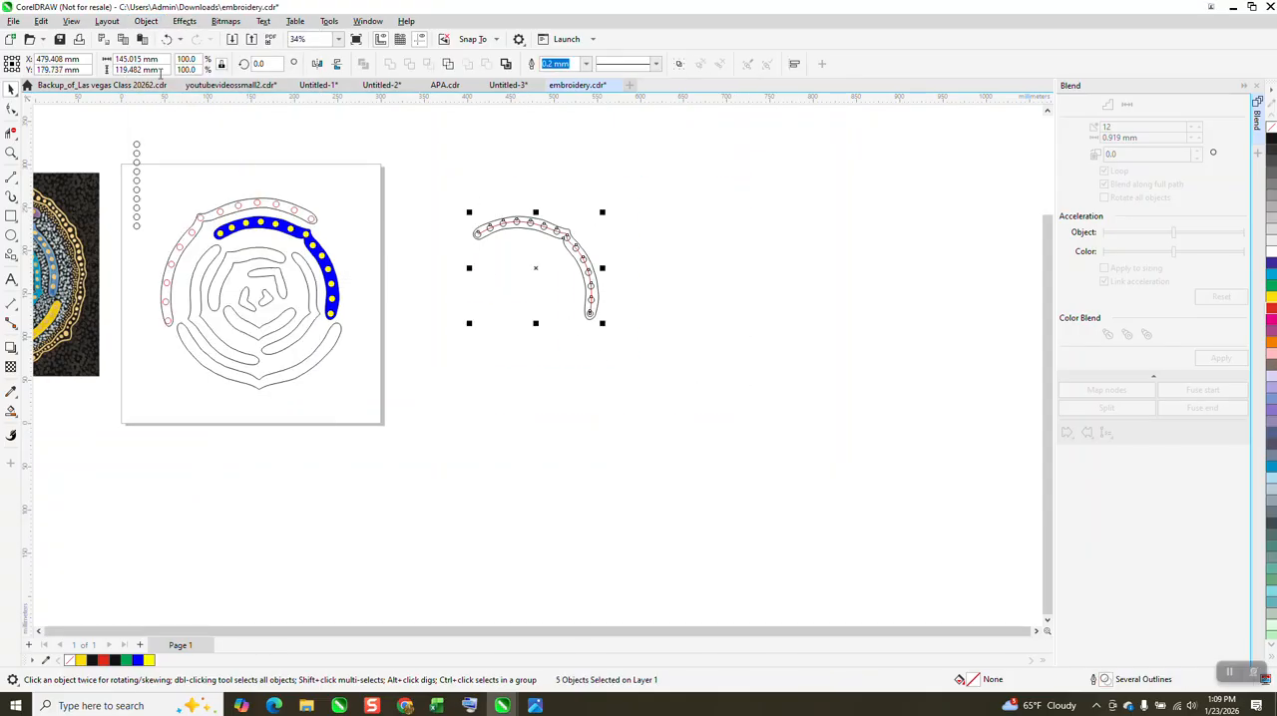
pyautogui.click(145, 21)
pyautogui.click(234, 332)
pyautogui.click(545, 218)
pyautogui.click(525, 223)
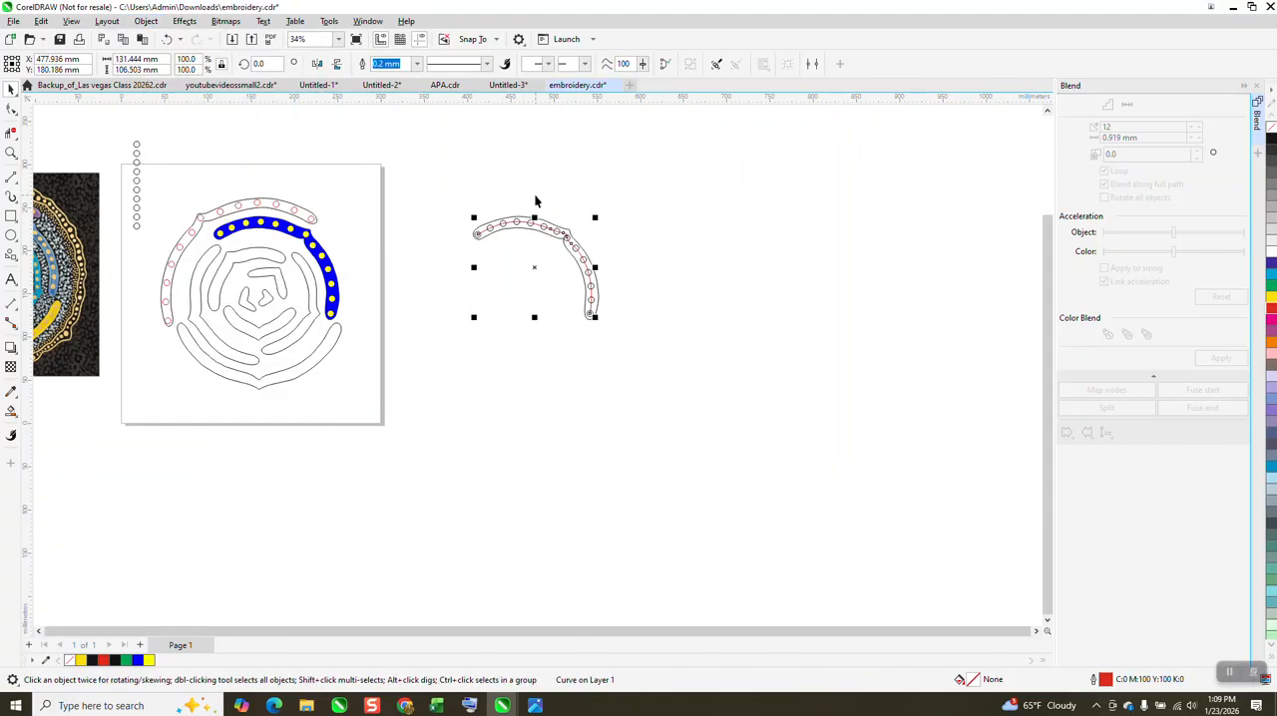
pyautogui.press('Right')
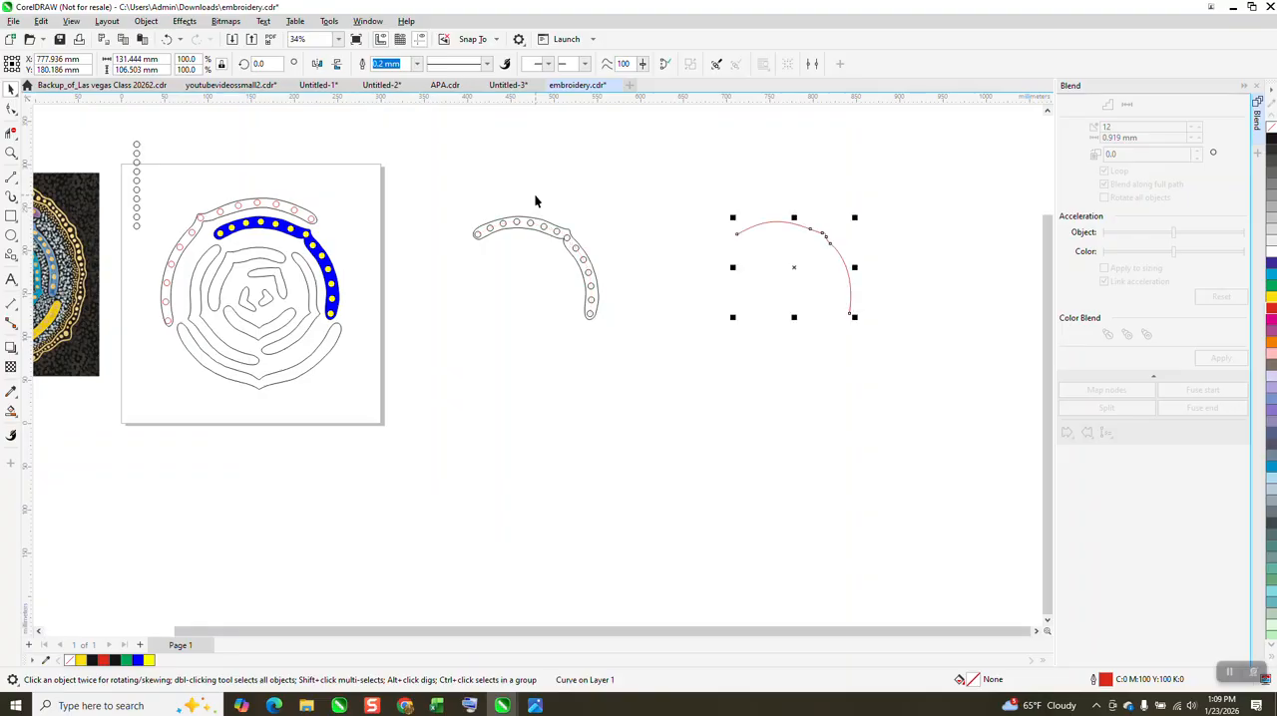
# Step: Ungroup the 12 intermediate circles inside the band so that each can be moved separately
pyautogui.click(11, 153)
pyautogui.moveTo(470, 194); pyautogui.dragTo(698, 390)
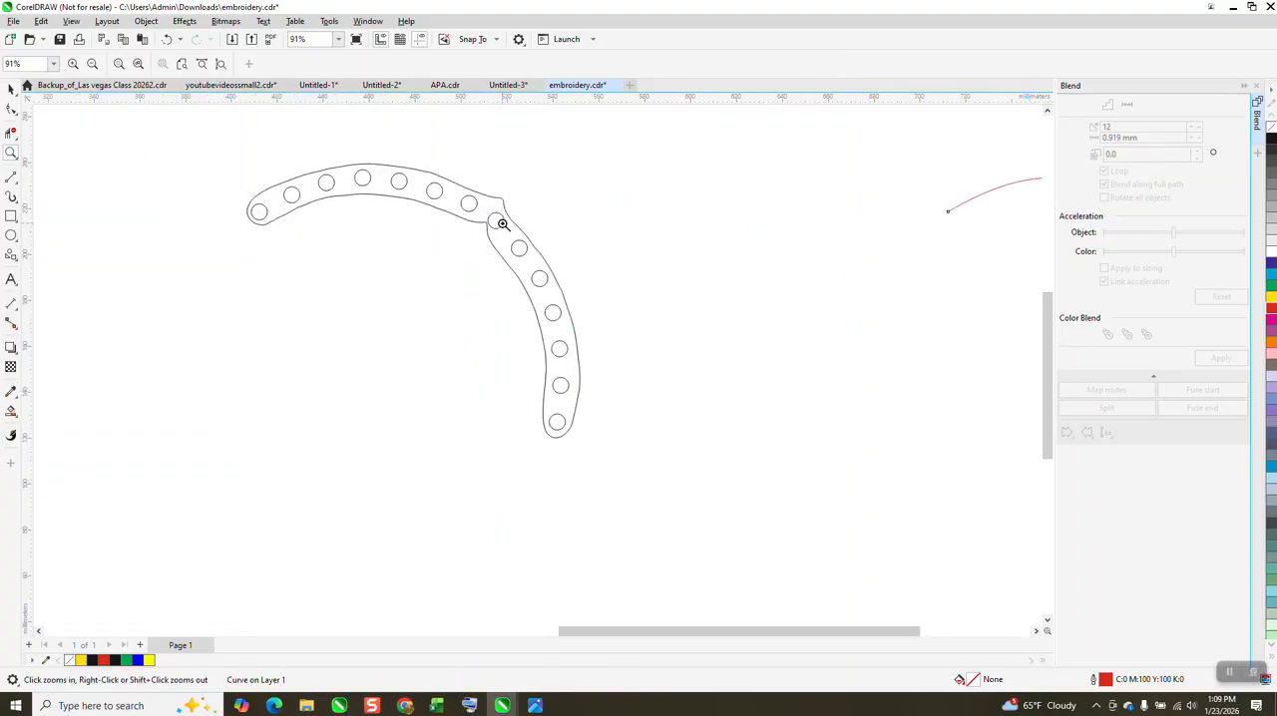
pyautogui.moveTo(476, 179); pyautogui.dragTo(570, 284)
pyautogui.press('space')
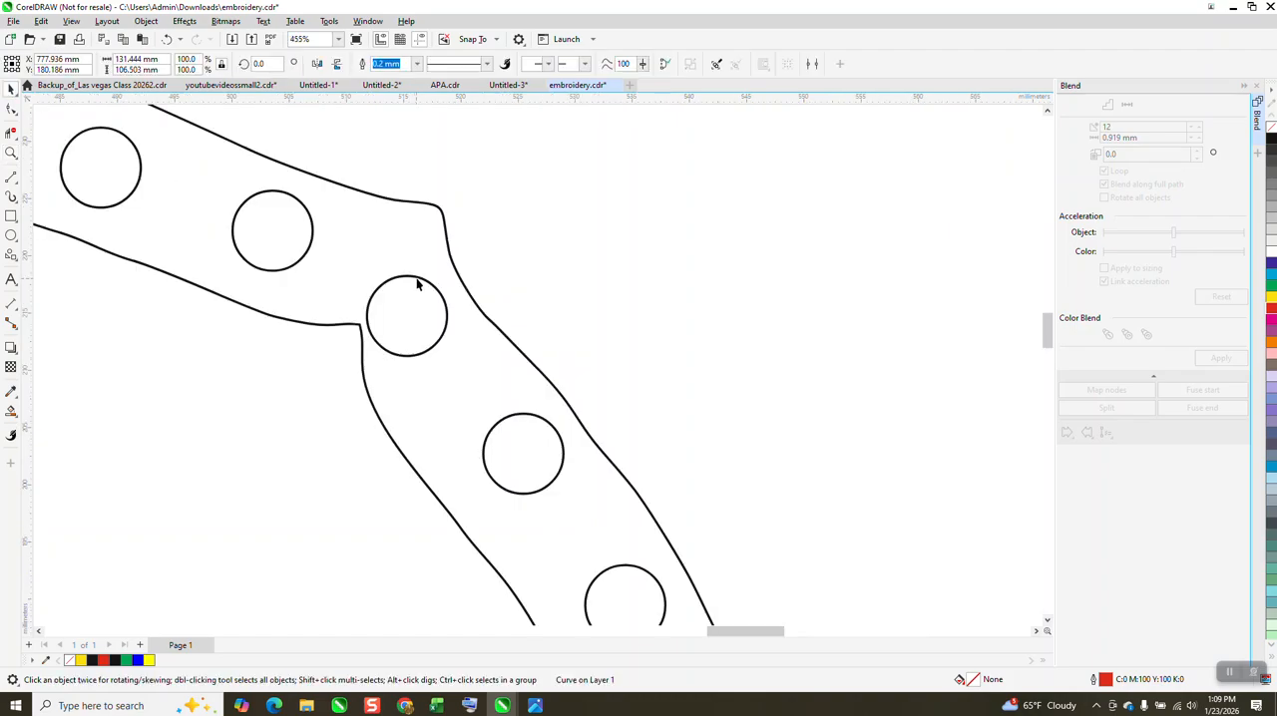
pyautogui.click(417, 285)
pyautogui.click(146, 21)
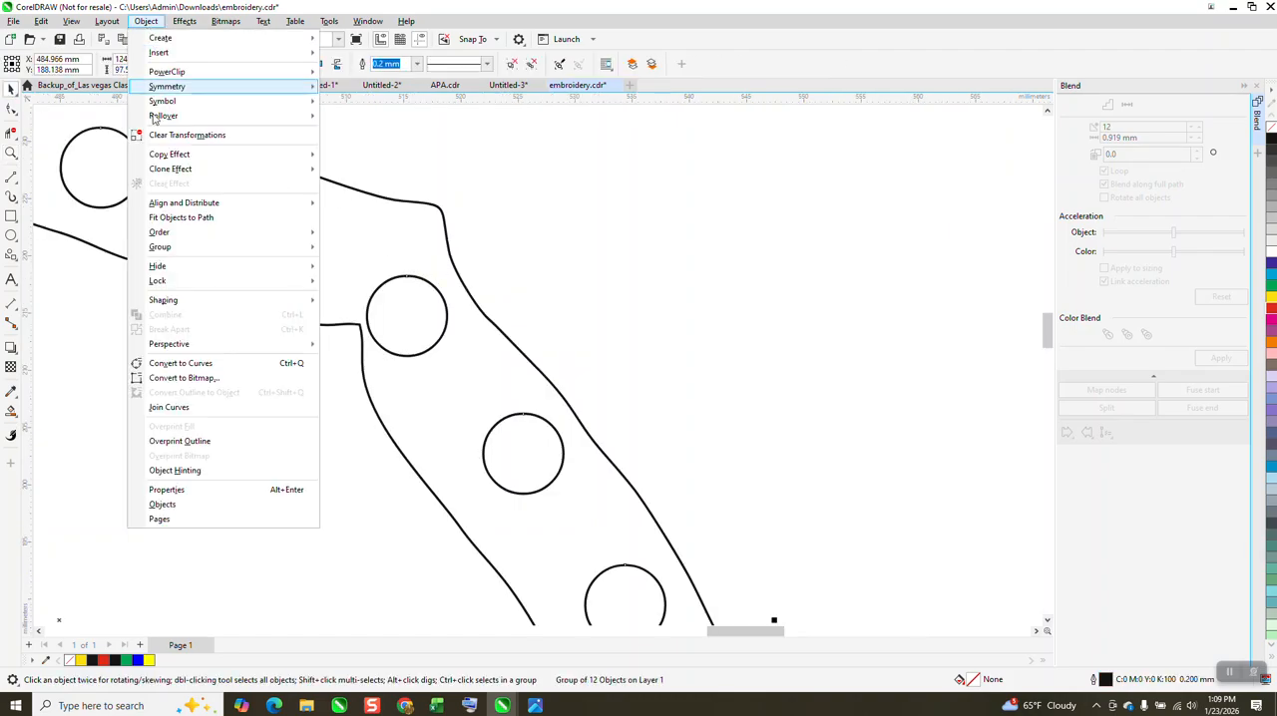
pyautogui.click(371, 276)
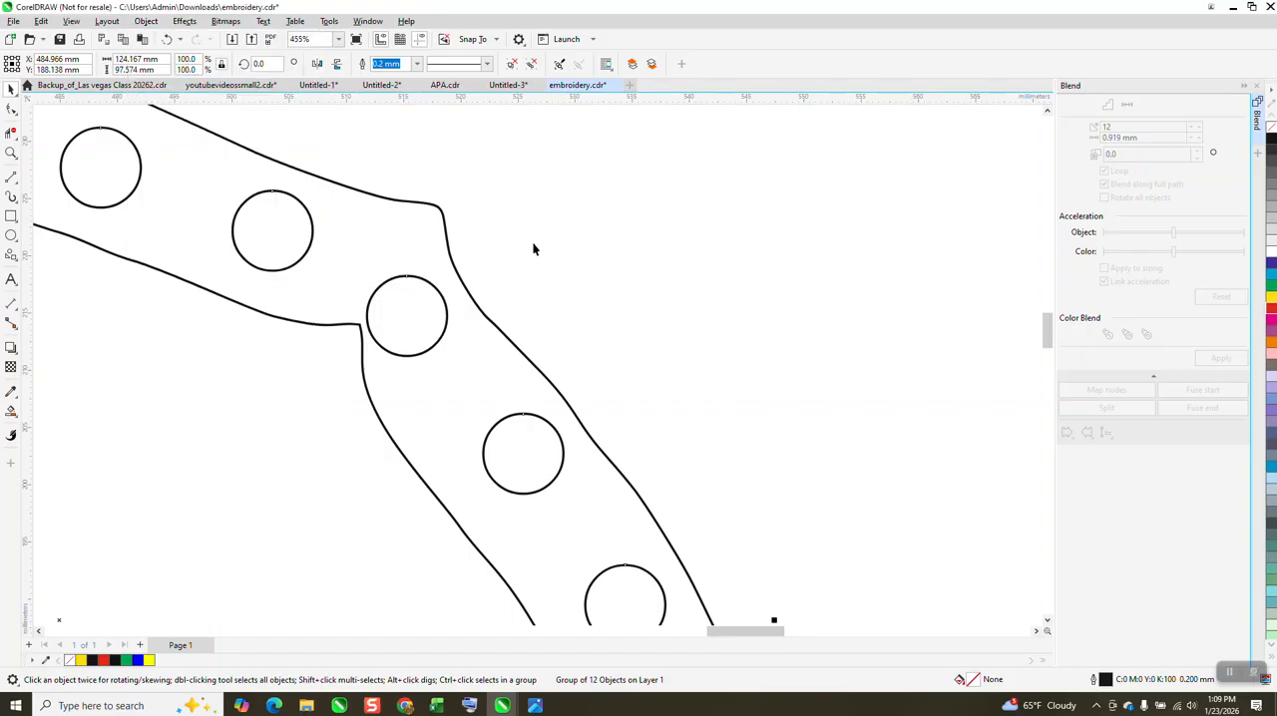
pyautogui.click(540, 243)
# Step: Reposition the circles around the band's corner so they sit centred in the outline with more even spacing
pyautogui.click(446, 307)
pyautogui.moveTo(419, 308); pyautogui.dragTo(436, 340)
pyautogui.moveTo(507, 447); pyautogui.dragTo(479, 424)
pyautogui.moveTo(278, 234); pyautogui.dragTo(263, 220)
pyautogui.scroll(-3, 534, 300)
pyautogui.scroll(-5, 534, 300)
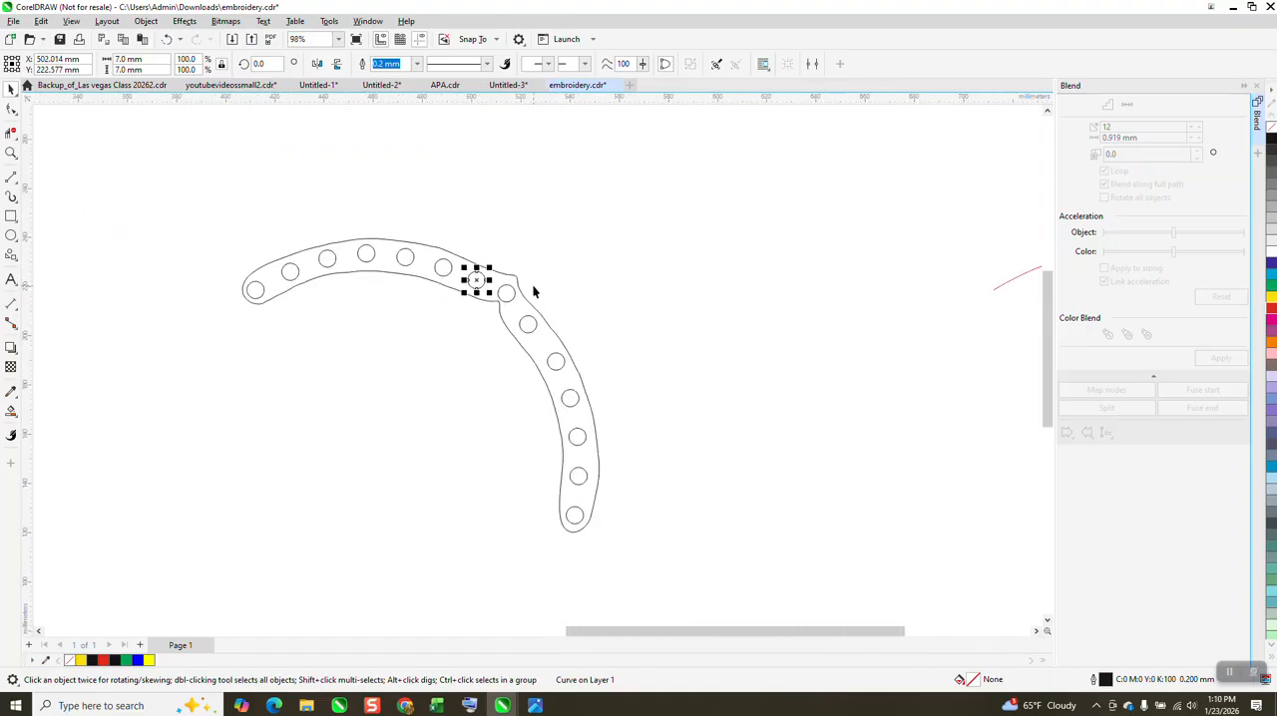
# Step: Shift the end circle slightly so it sits centred in the band's rounded upper-left end
pyautogui.click(11, 153)
pyautogui.moveTo(185, 262); pyautogui.dragTo(366, 373)
pyautogui.click(10, 89)
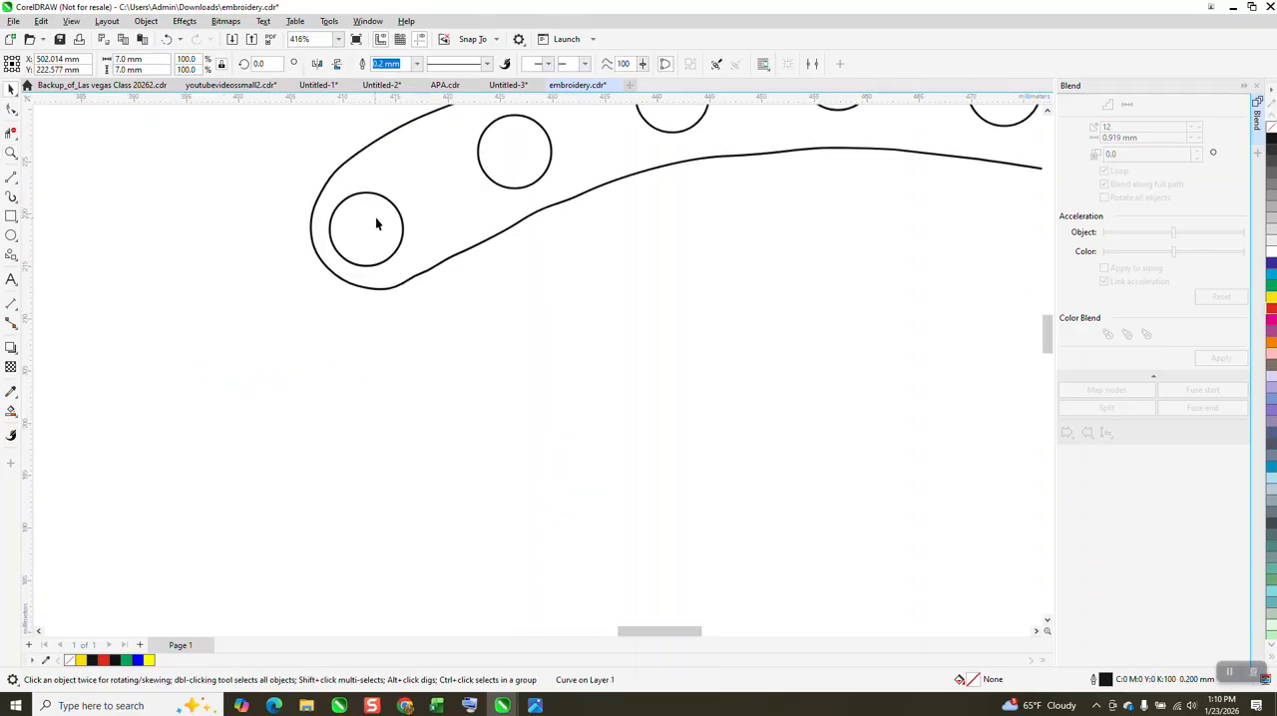
pyautogui.click(402, 223)
pyautogui.moveTo(374, 222); pyautogui.dragTo(392, 213)
pyautogui.scroll(-1, 163, 342)
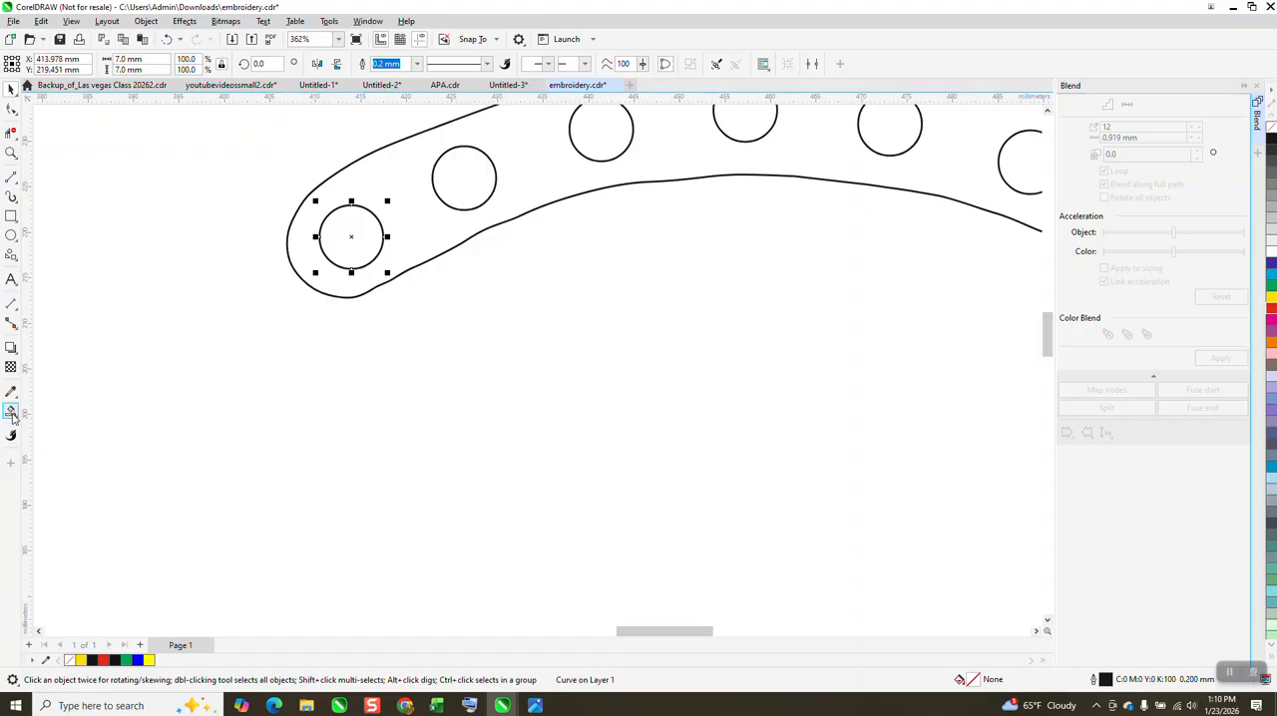
# Step: Fill every circle along the band with yellow and no outline using Smart Fill
pyautogui.click(15, 418)
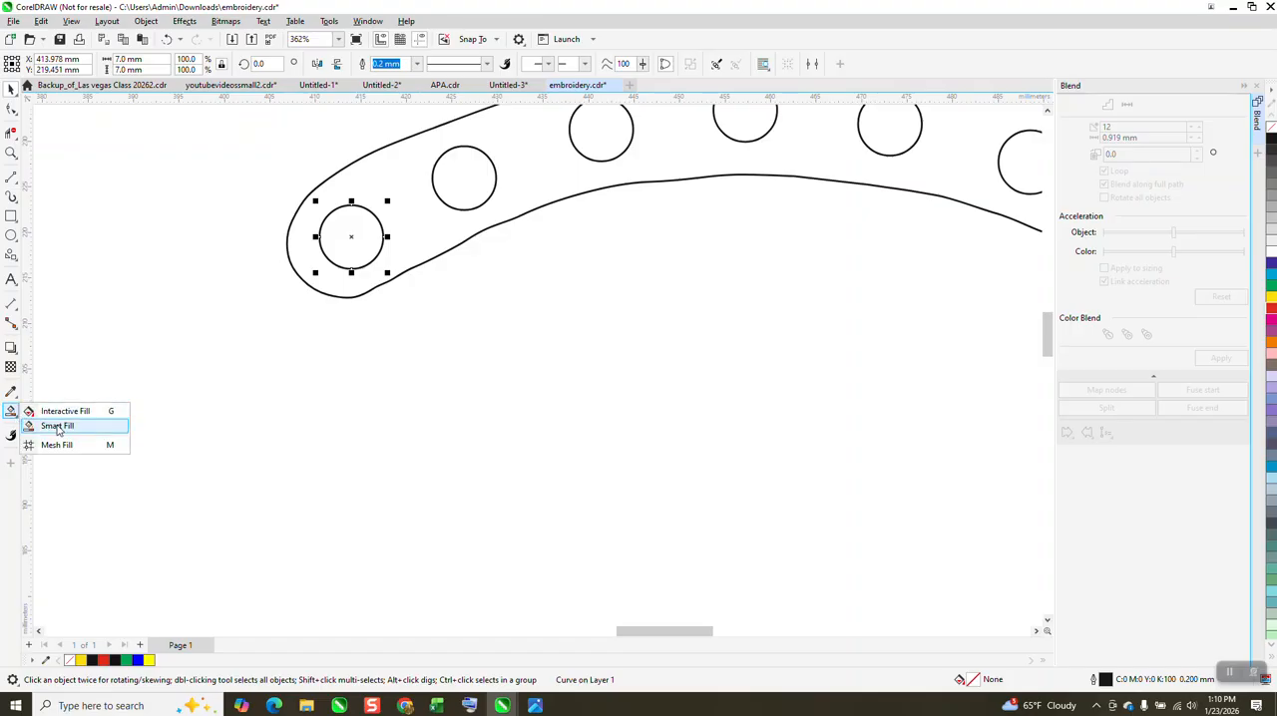
pyautogui.click(58, 427)
pyautogui.click(348, 247)
pyautogui.click(465, 190)
pyautogui.click(610, 148)
pyautogui.click(749, 131)
pyautogui.click(904, 140)
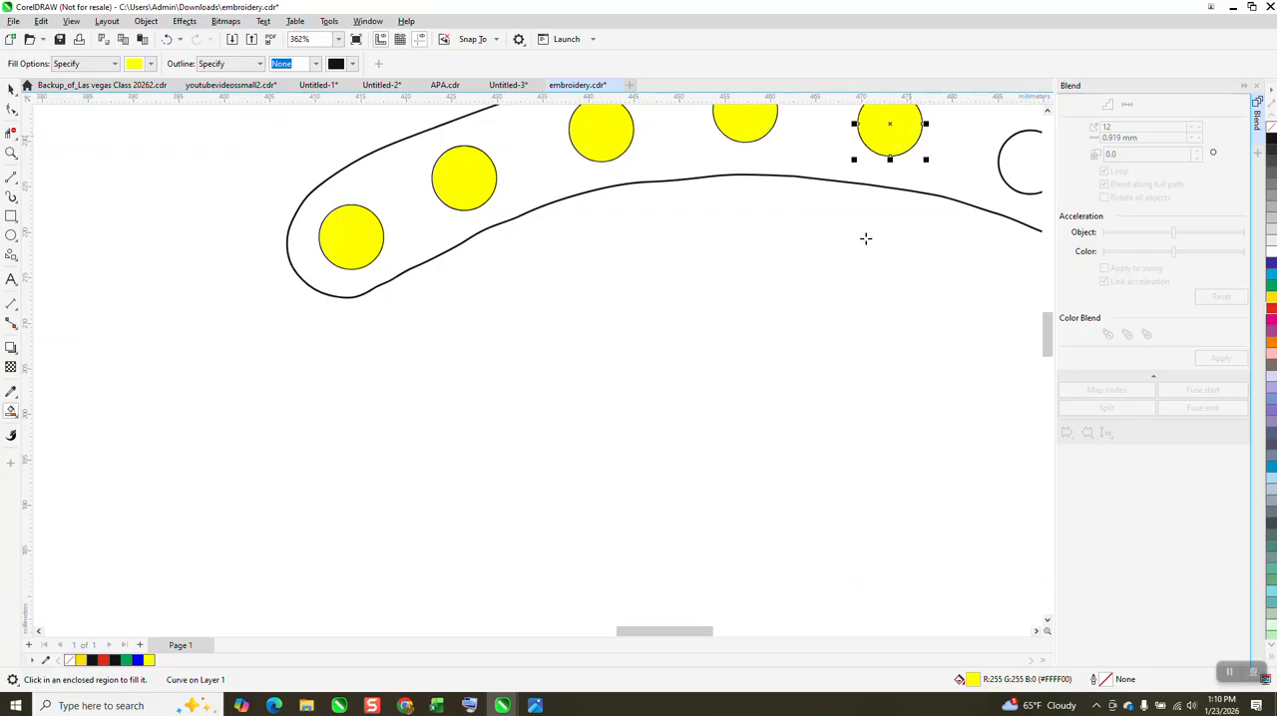
pyautogui.moveTo(702, 634); pyautogui.dragTo(763, 635)
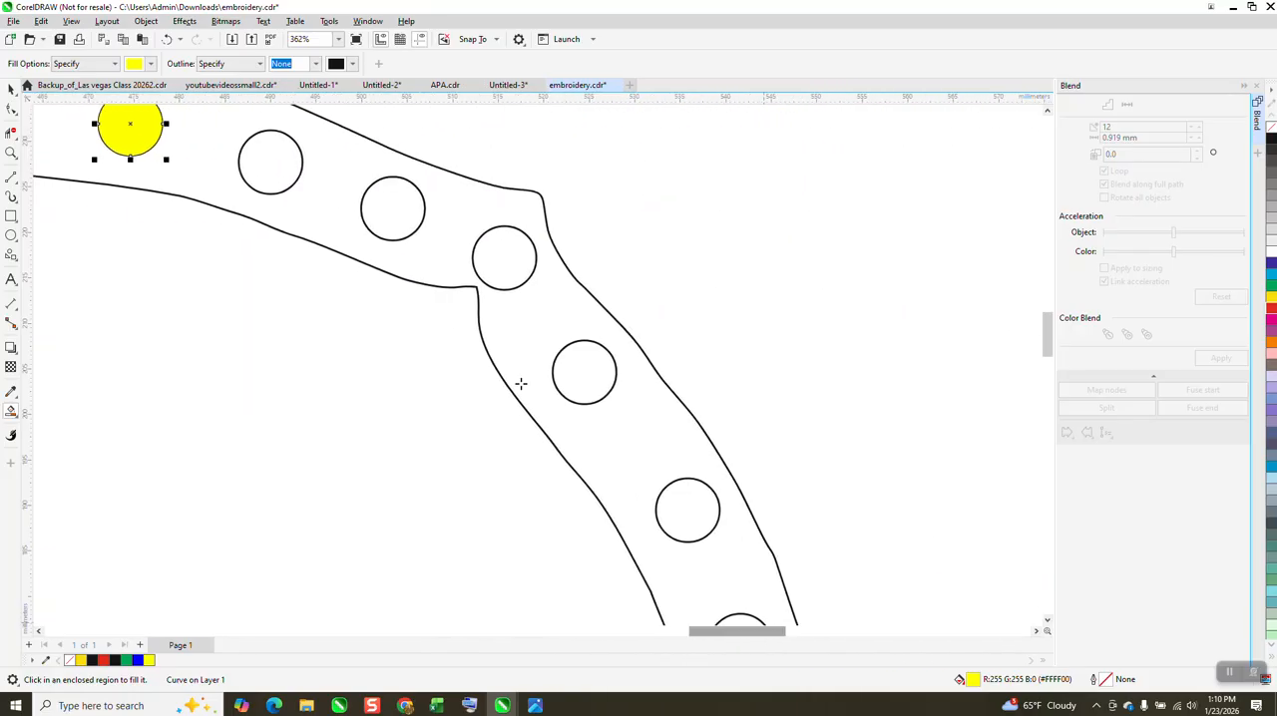
pyautogui.click(274, 168)
pyautogui.click(384, 204)
pyautogui.click(501, 256)
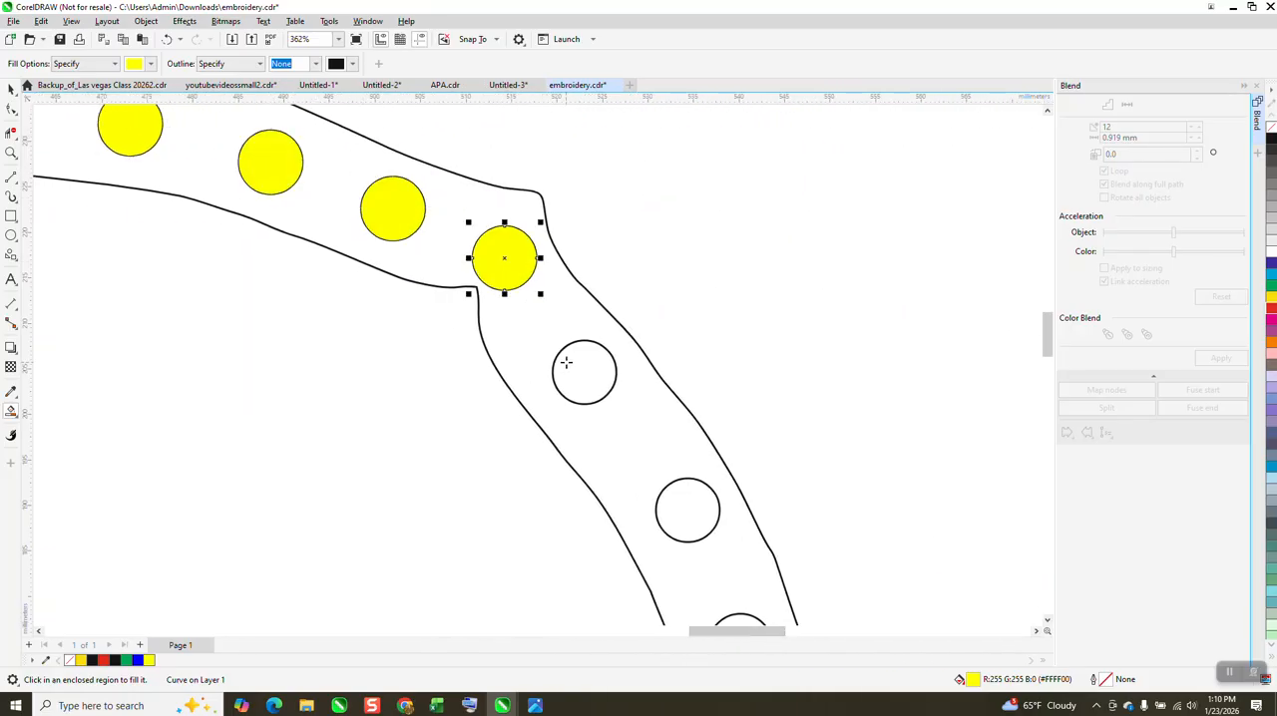
pyautogui.click(571, 366)
pyautogui.scroll(-2, 599, 407)
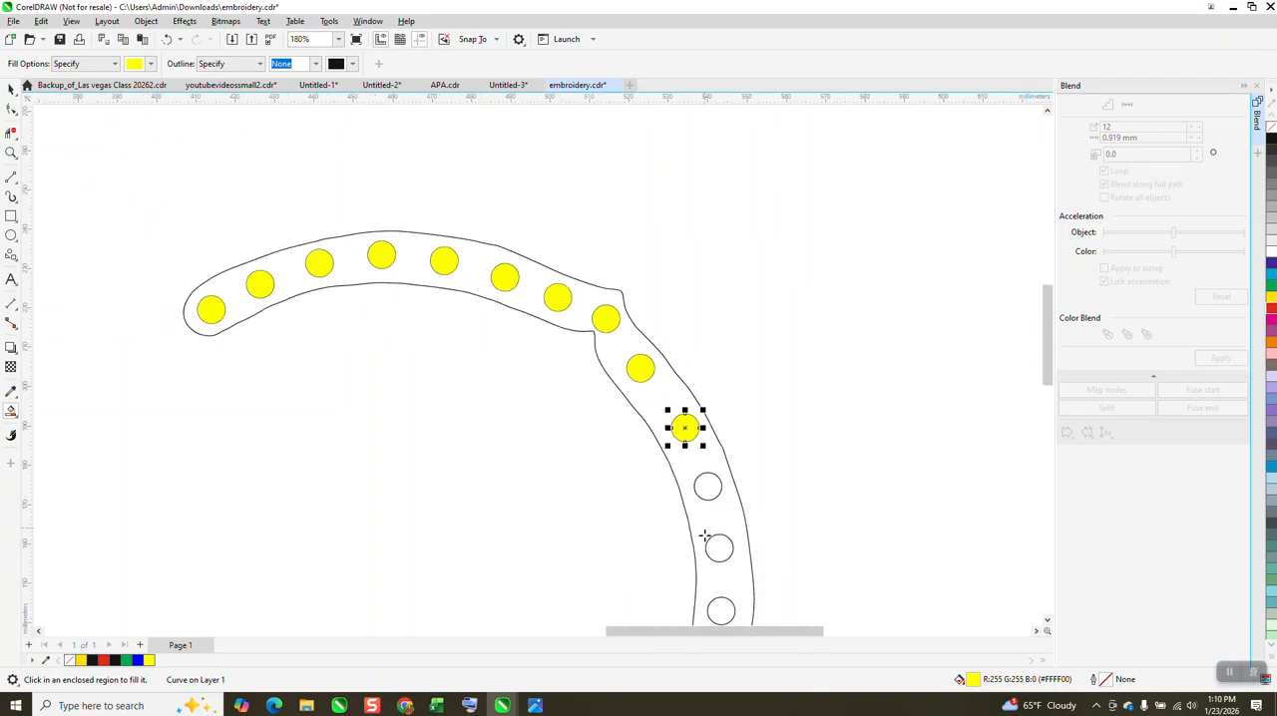
pyautogui.click(722, 551)
pyautogui.click(707, 489)
pyautogui.click(721, 611)
pyautogui.scroll(-3, 761, 476)
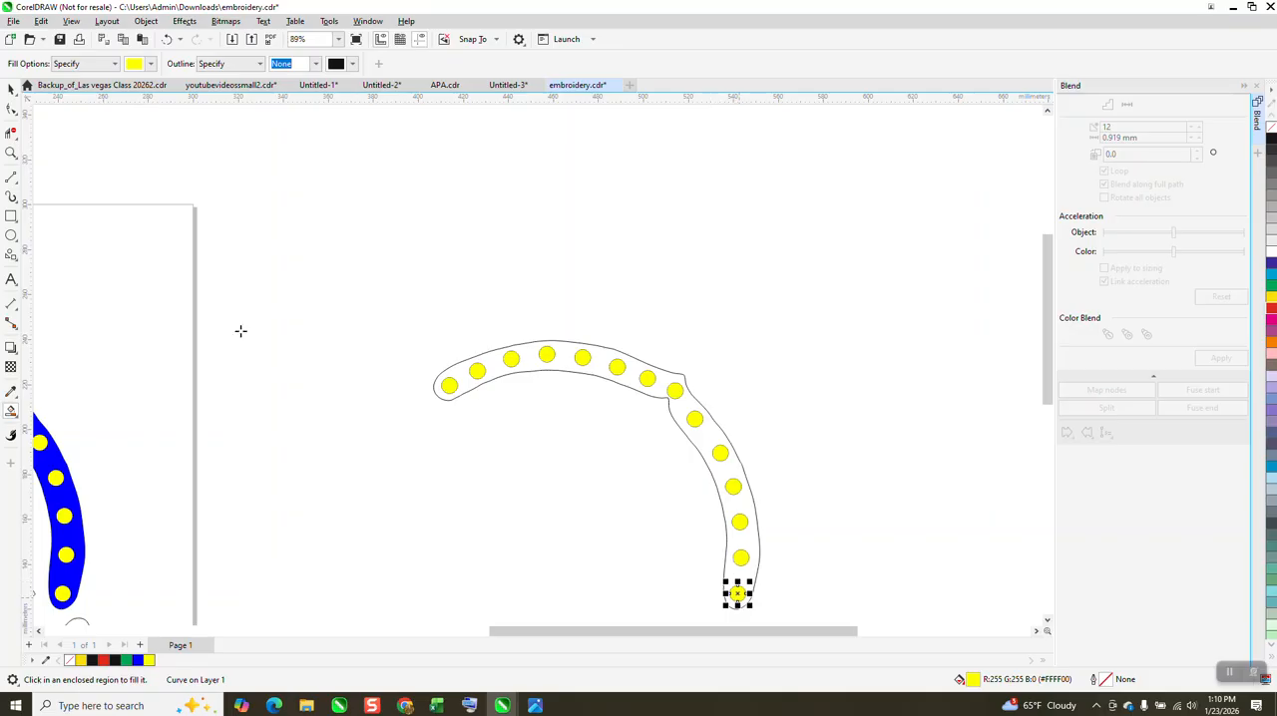
# Step: Set the Smart Fill colour to blue and fill the band area around the yellow circles
pyautogui.click(151, 63)
pyautogui.click(193, 150)
pyautogui.click(495, 359)
pyautogui.scroll(-2, 439, 267)
# Step: Group the blue band with its yellow circles and move the group next to the matching band in the traced design
pyautogui.click(11, 90)
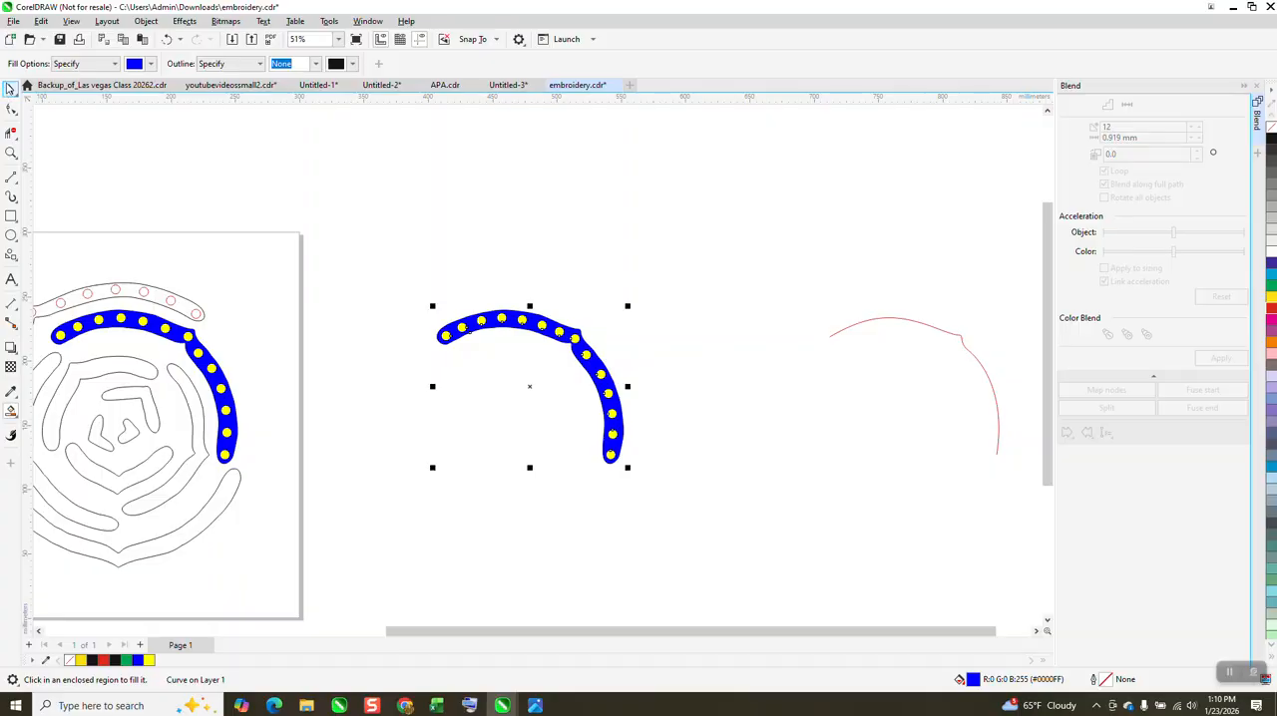
pyautogui.moveTo(405, 267); pyautogui.dragTo(687, 515)
pyautogui.hotkey('ctrl', 'g')
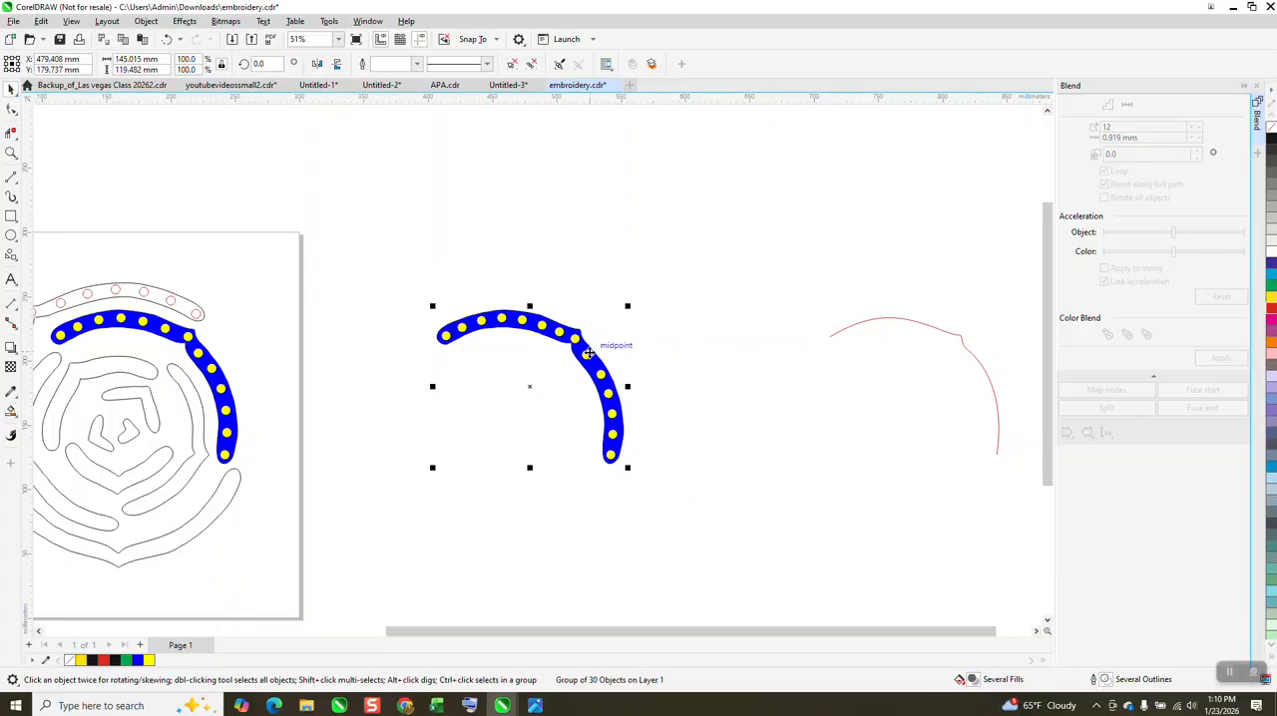
pyautogui.press('Left')
pyautogui.hotkey('ctrl', 'z')
pyautogui.moveTo(557, 349); pyautogui.dragTo(327, 309)
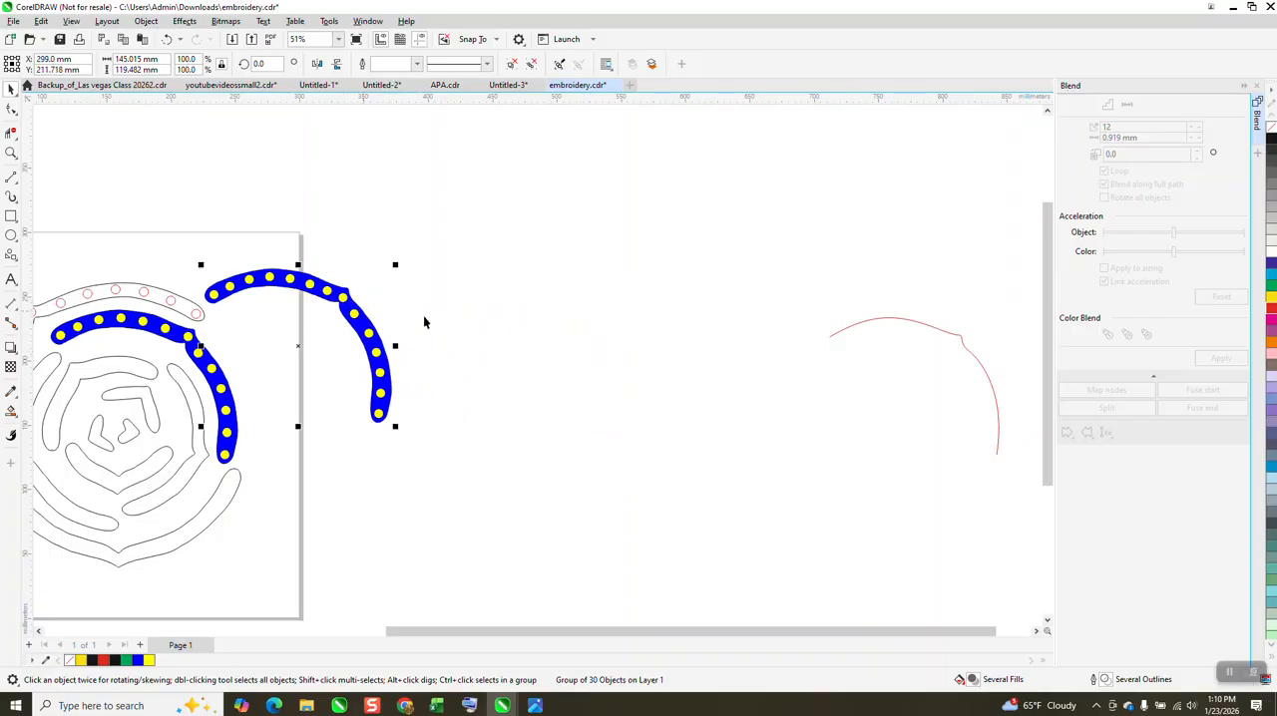
# Step: Compare the blended blue band with the matching blue band in the traced design and the reference photo
pyautogui.click(11, 153)
pyautogui.moveTo(36, 270); pyautogui.dragTo(492, 542)
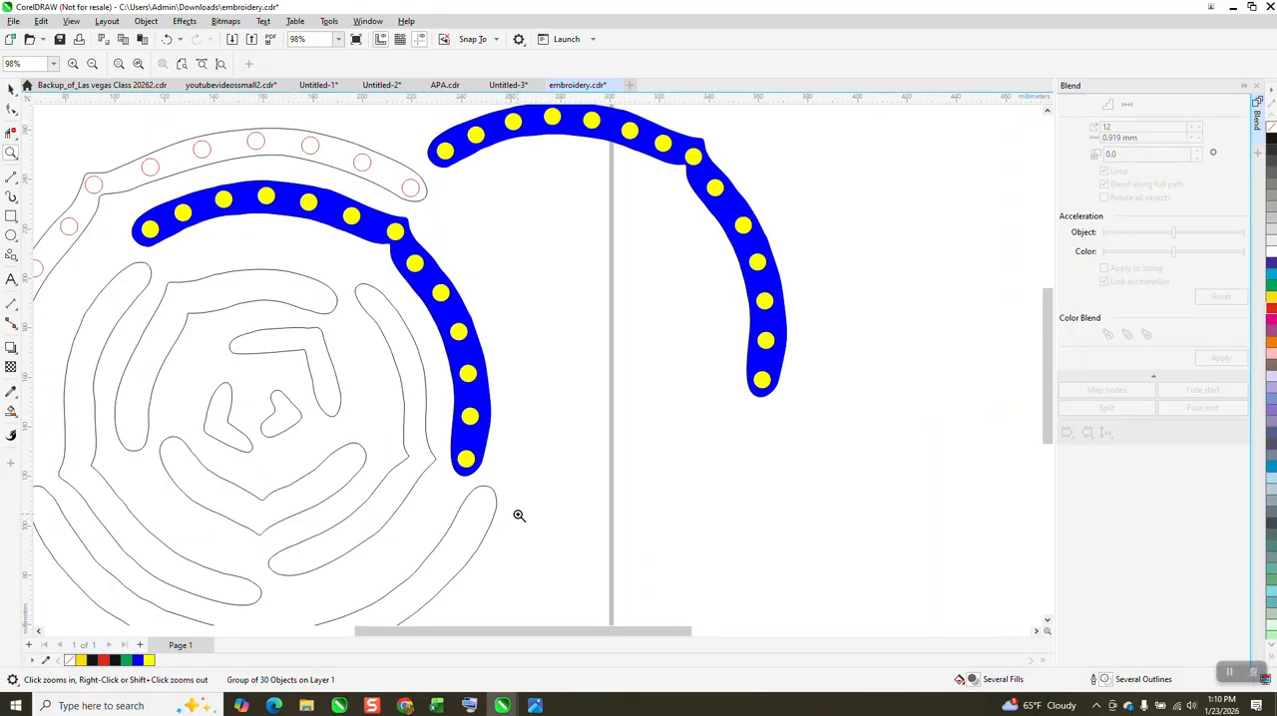
pyautogui.scroll(-1, 739, 410)
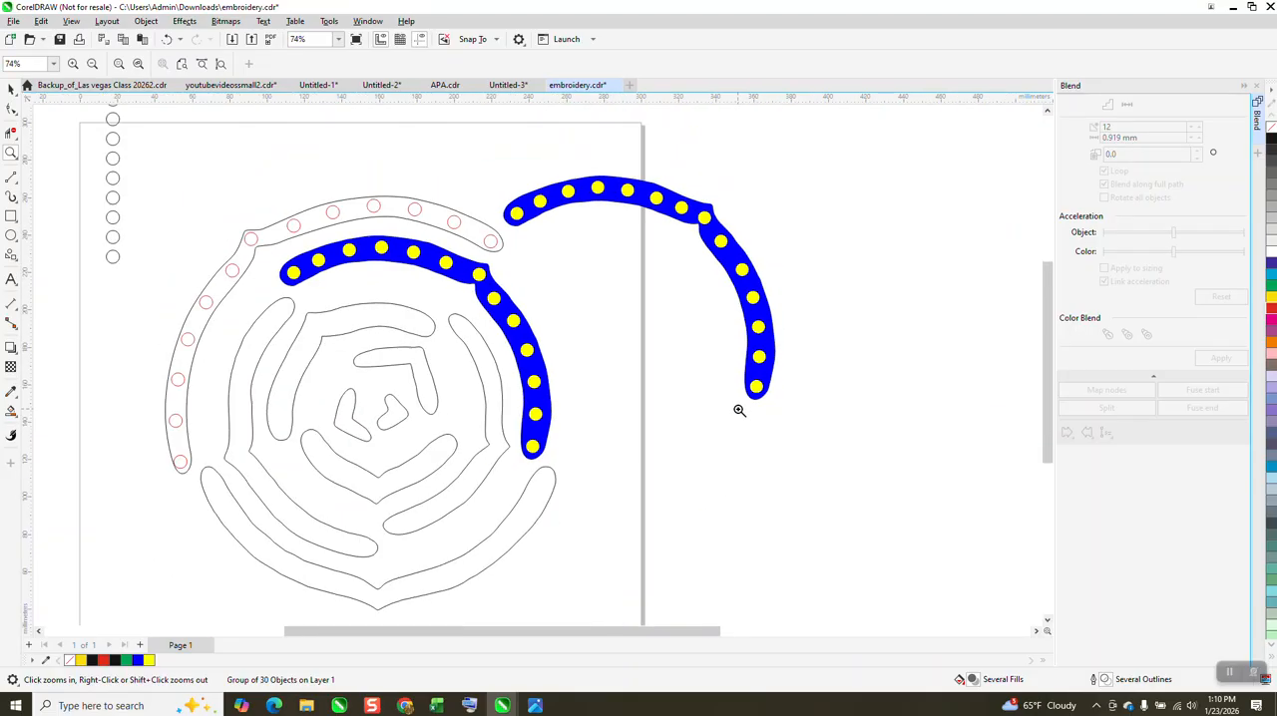
pyautogui.scroll(-2, 739, 410)
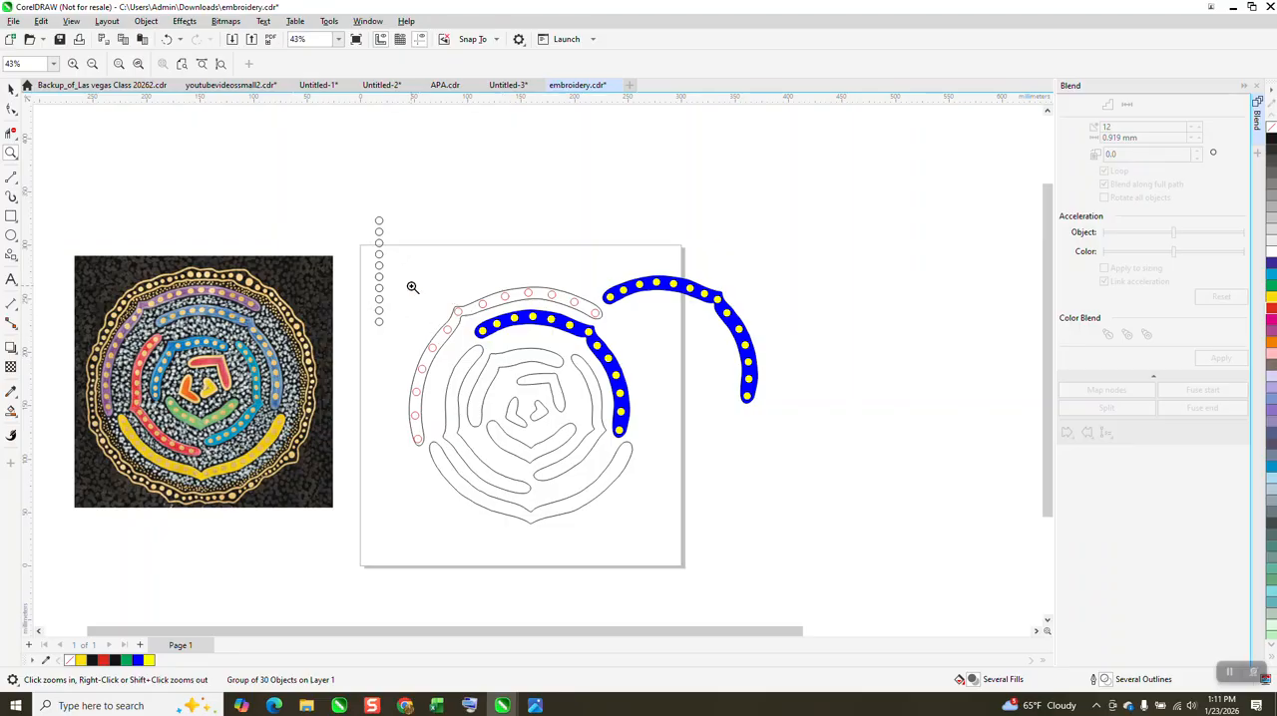
pyautogui.moveTo(392, 268); pyautogui.dragTo(738, 537)
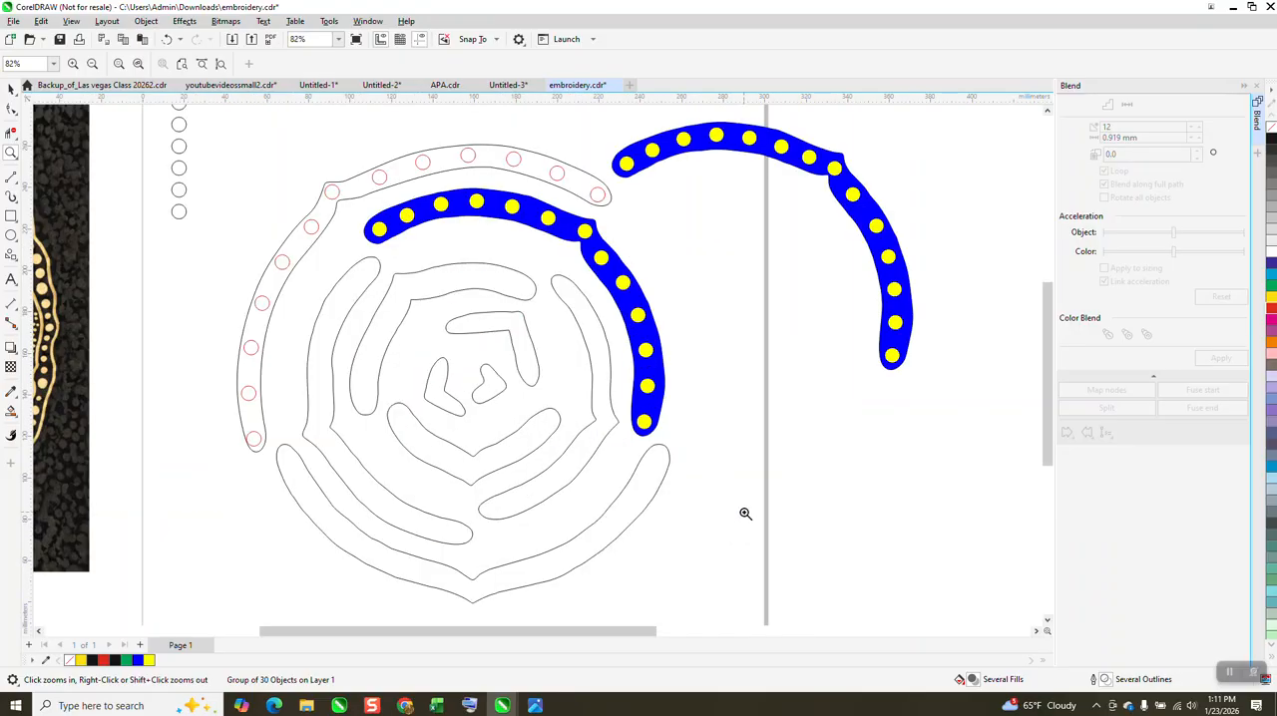